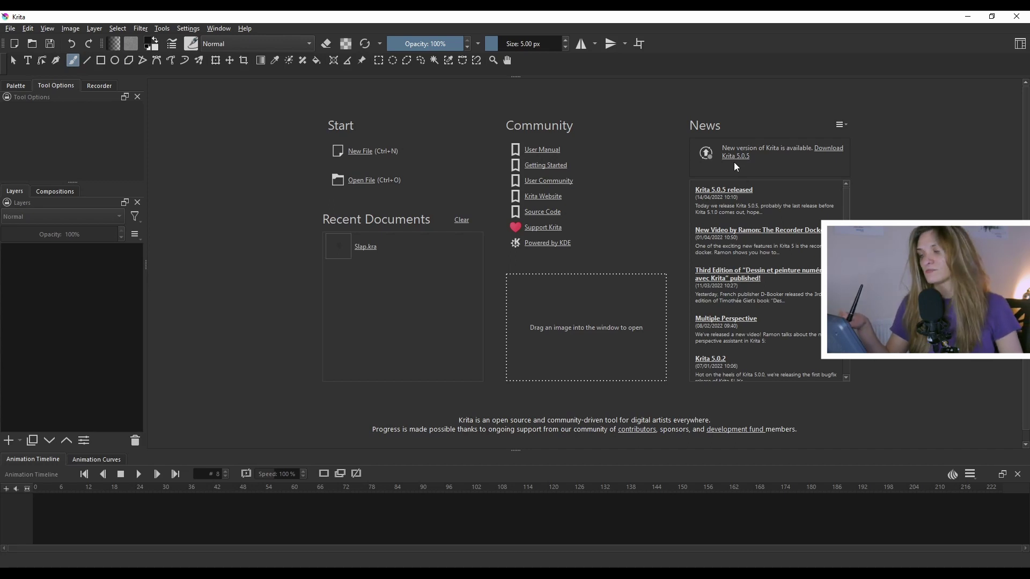
Create a new custom document of 1920 × 1080 pixels at 72 pixels per inch in RGB/Alpha
{"action": "key", "text": "ctrl+n"}
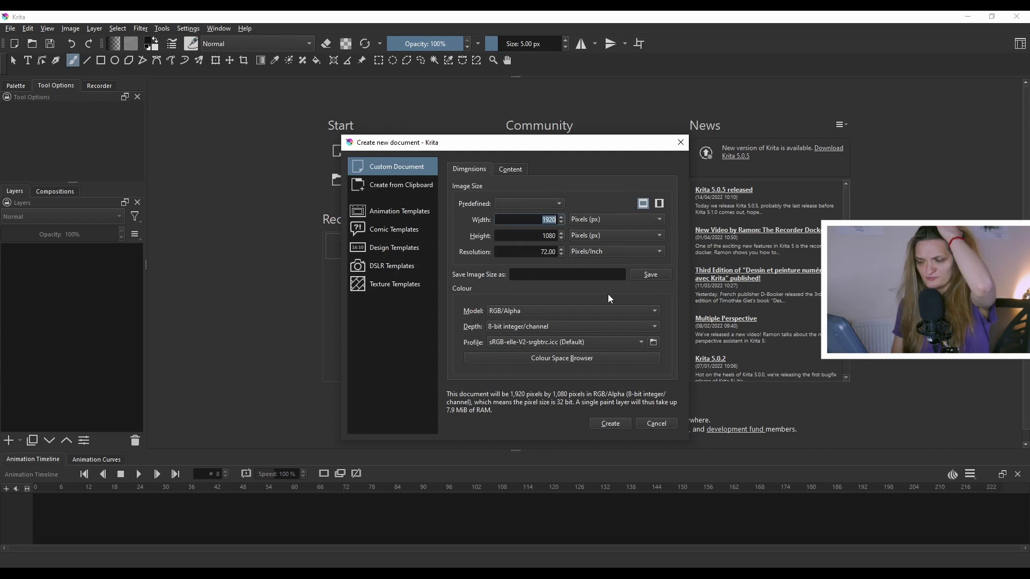
{"action": "left_click", "coordinate": [614, 426]}
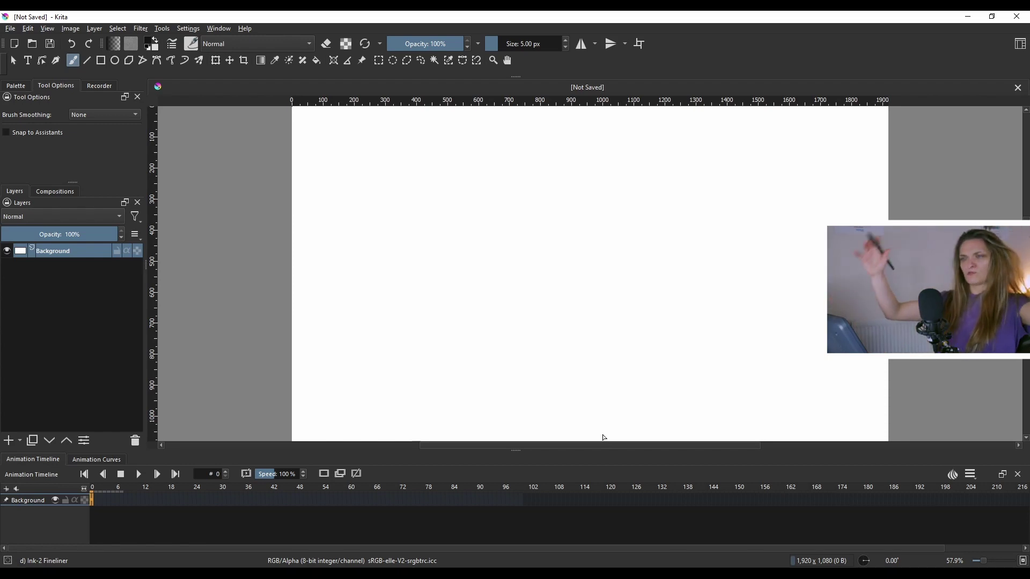
{"action": "left_click", "coordinate": [219, 30]}
{"action": "mouse_move", "coordinate": [262, 65]}
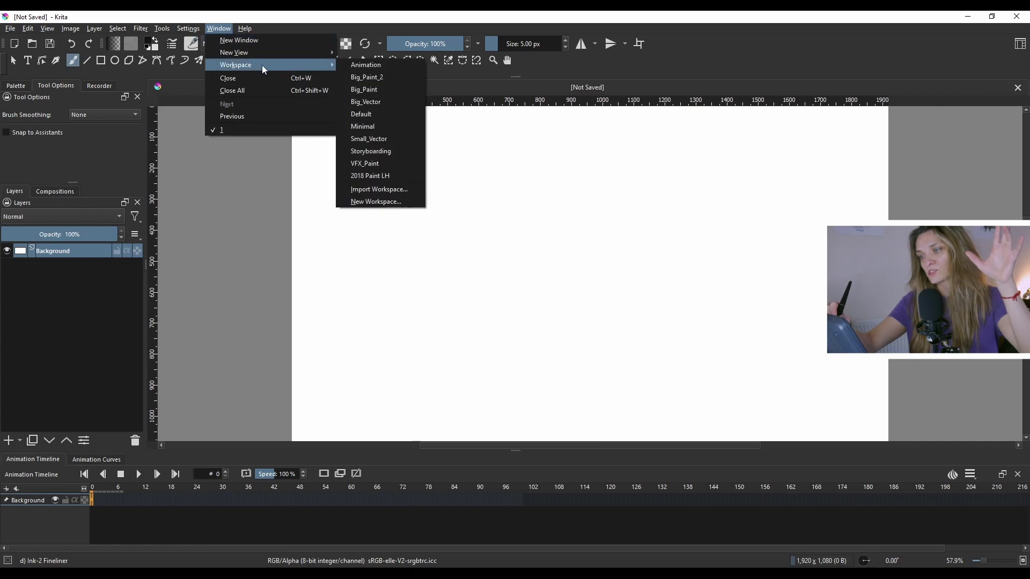
{"action": "left_click", "coordinate": [381, 80]}
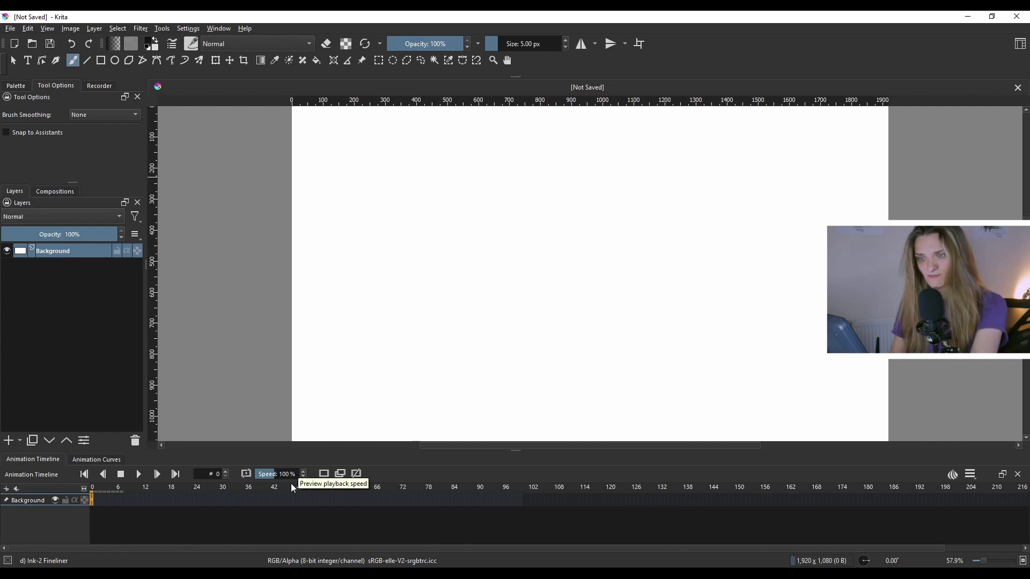
Try to import the video file will.mp4 from folder 43 as an animation into the current document
{"action": "left_click", "coordinate": [10, 29]}
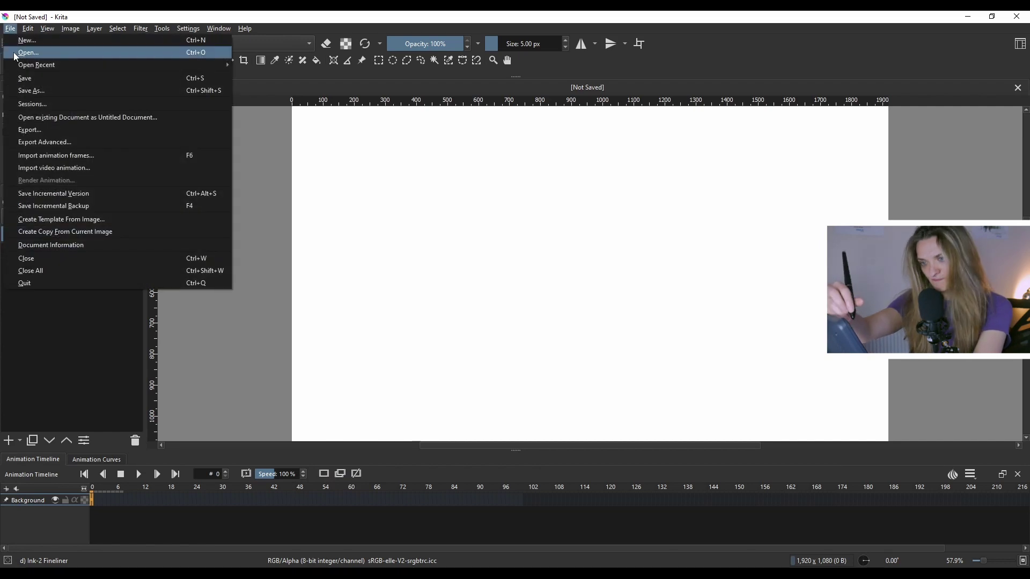
{"action": "left_click", "coordinate": [73, 170]}
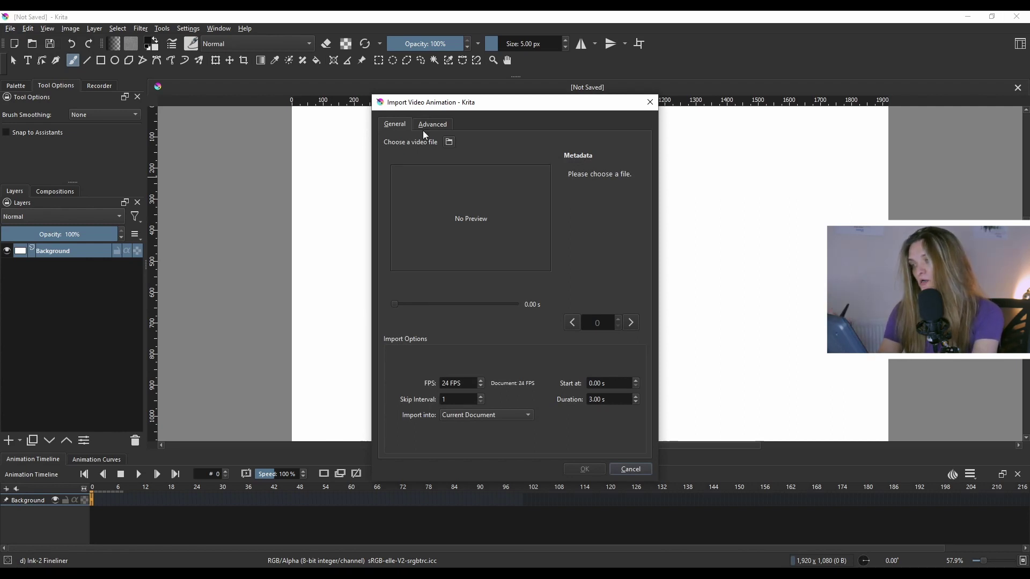
{"action": "left_click", "coordinate": [449, 142]}
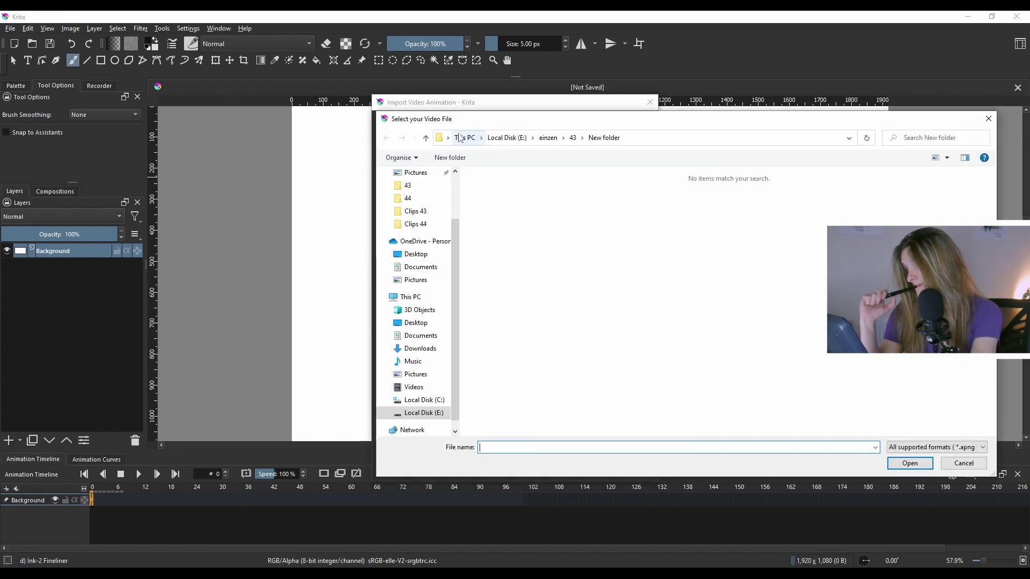
{"action": "left_click", "coordinate": [574, 137]}
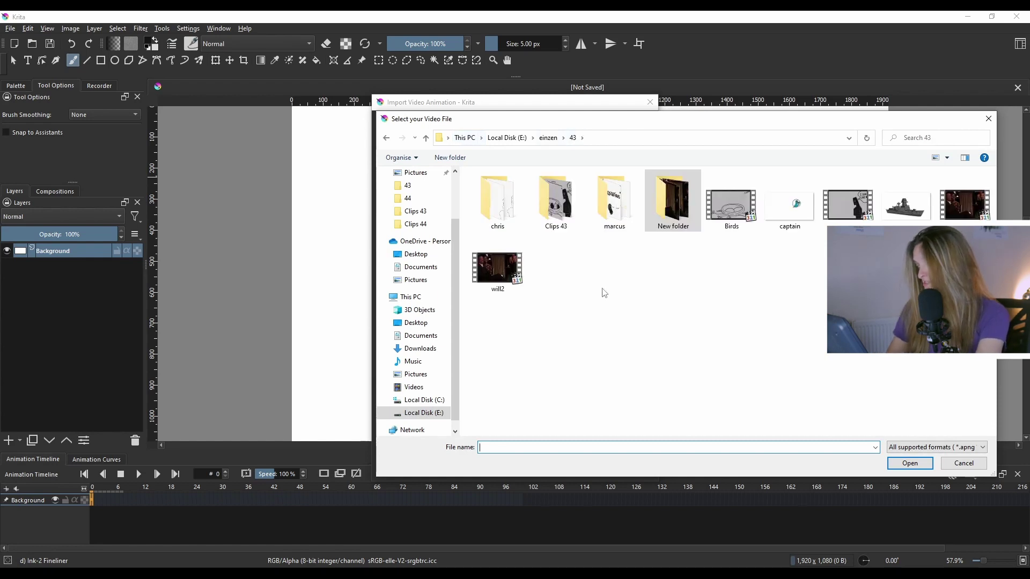
{"action": "left_click", "coordinate": [974, 205]}
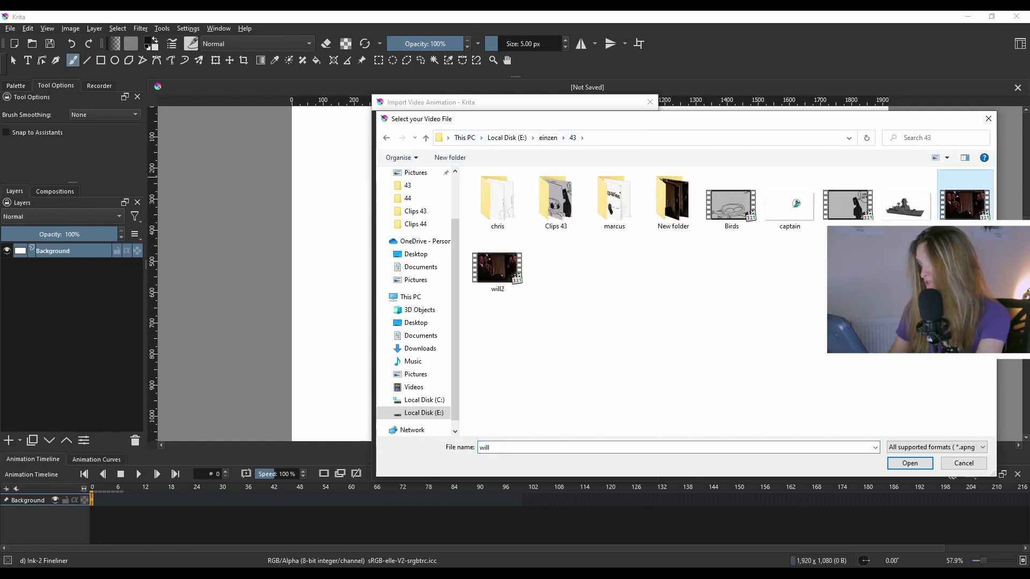
{"action": "left_click", "coordinate": [910, 462]}
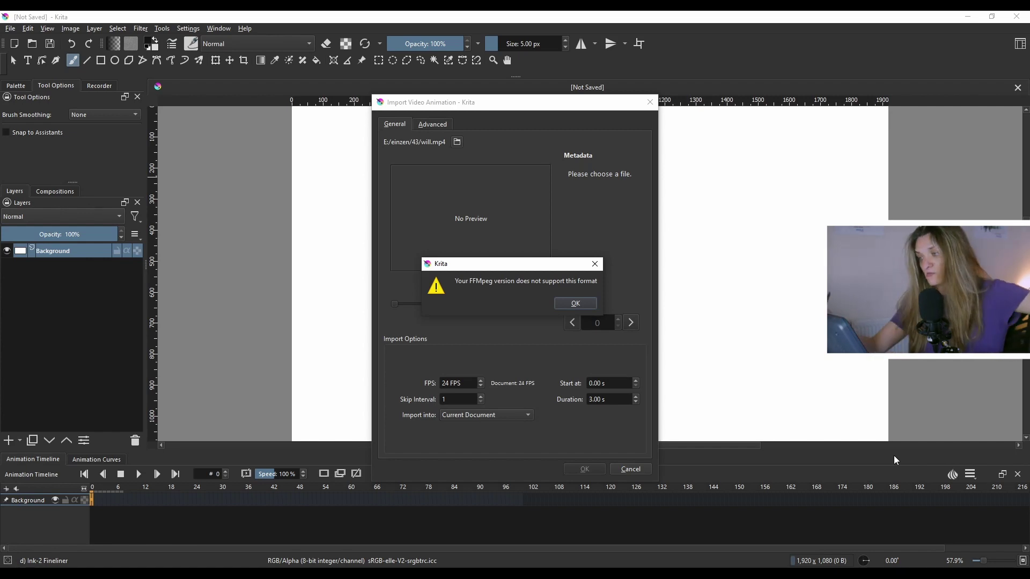
{"action": "left_click", "coordinate": [584, 304]}
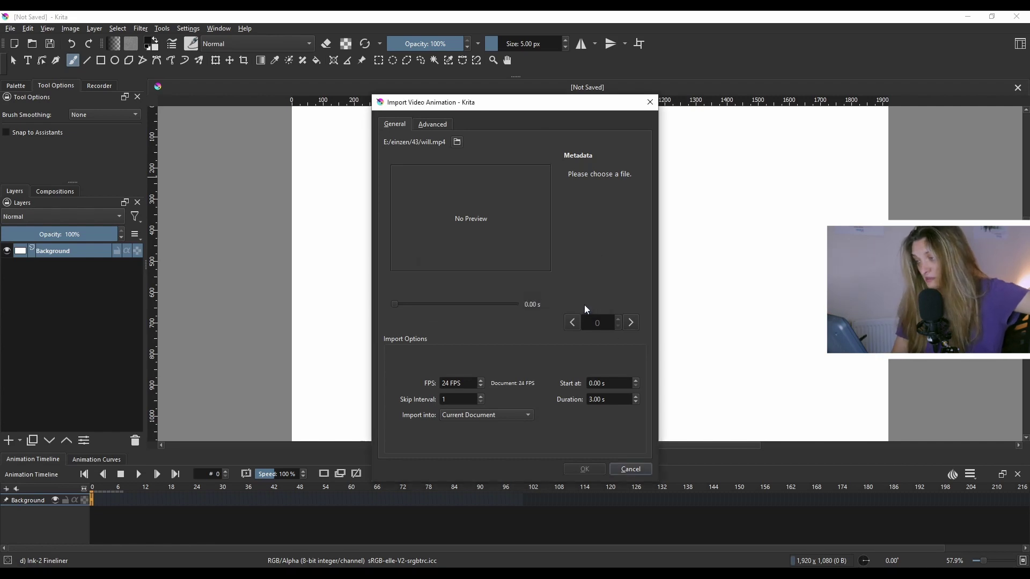
{"action": "left_click", "coordinate": [650, 102]}
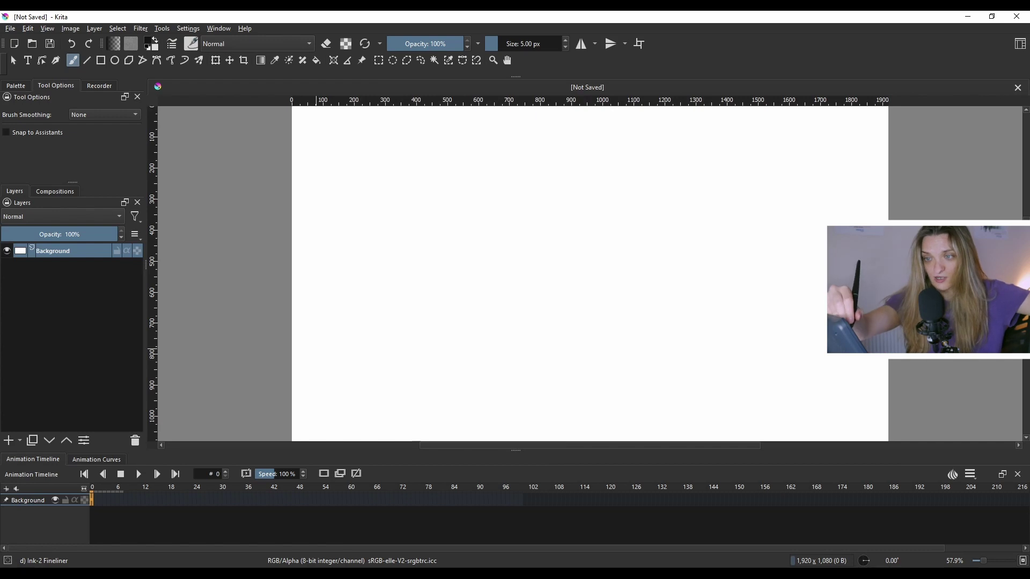
Open the dialog for importing animation frames from an image sequence
{"action": "left_click", "coordinate": [11, 31]}
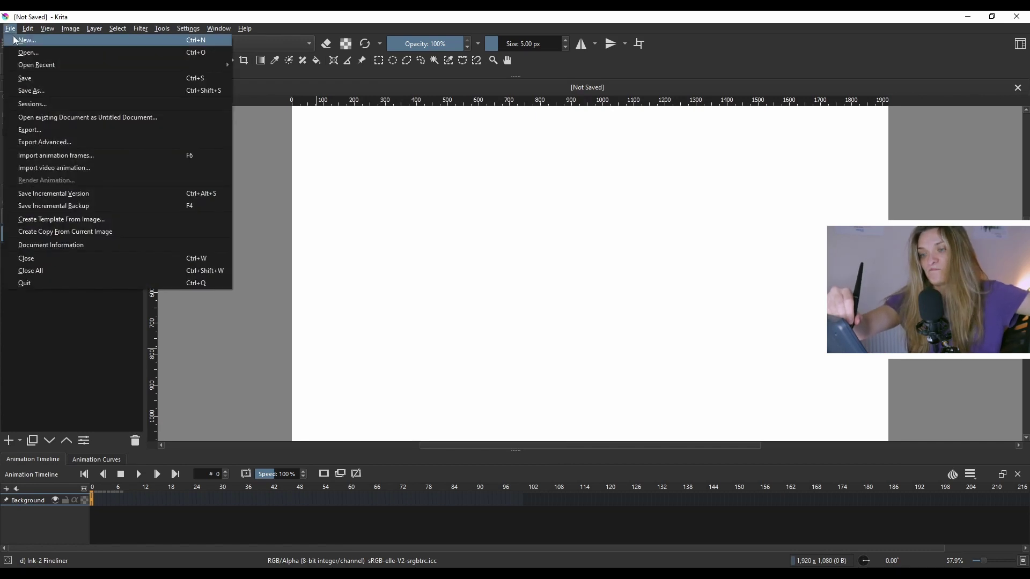
{"action": "left_click", "coordinate": [144, 159]}
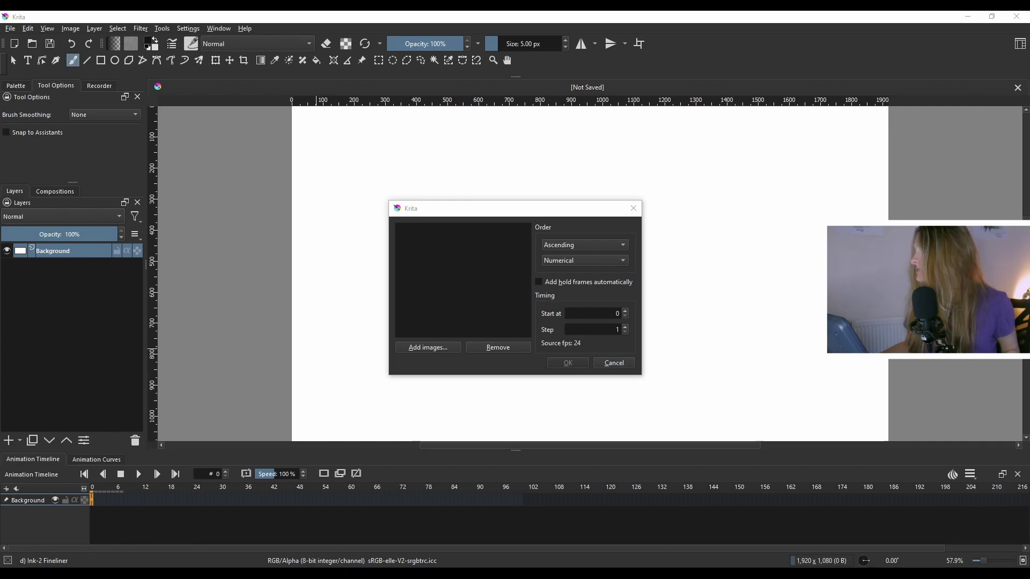
Switch to YouTube and extend the search text "how to export video to image sequence" with "in"
{"action": "left_click_drag", "start_coordinate": [586, 12], "coordinate": [410, 70]}
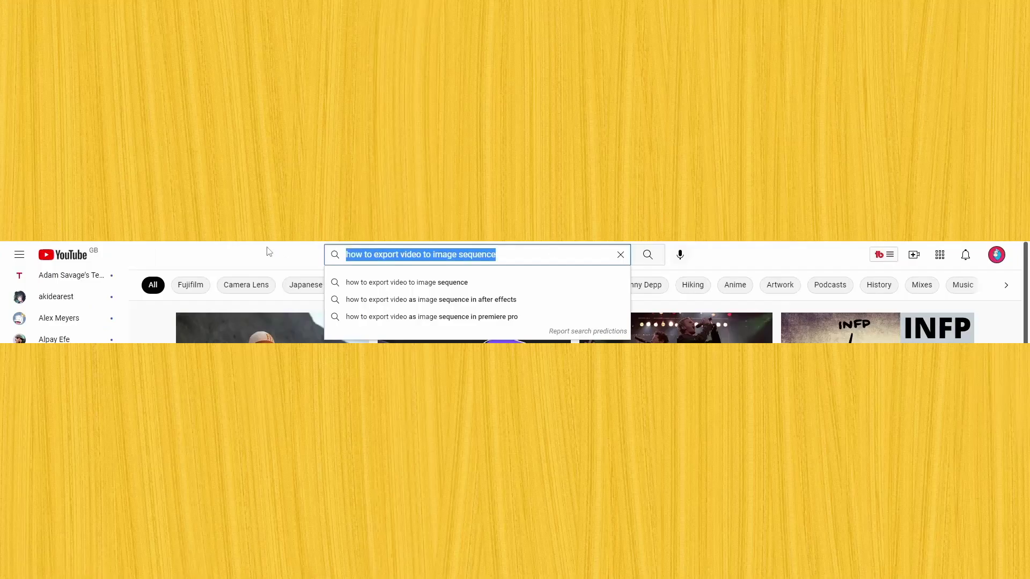
{"action": "left_click", "coordinate": [526, 256]}
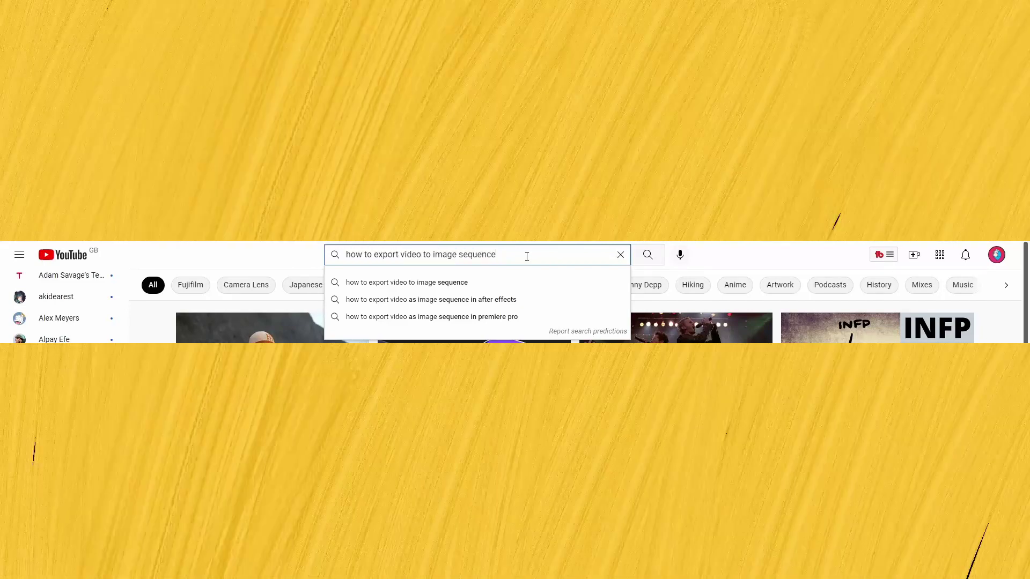
{"action": "type", "text": "in"}
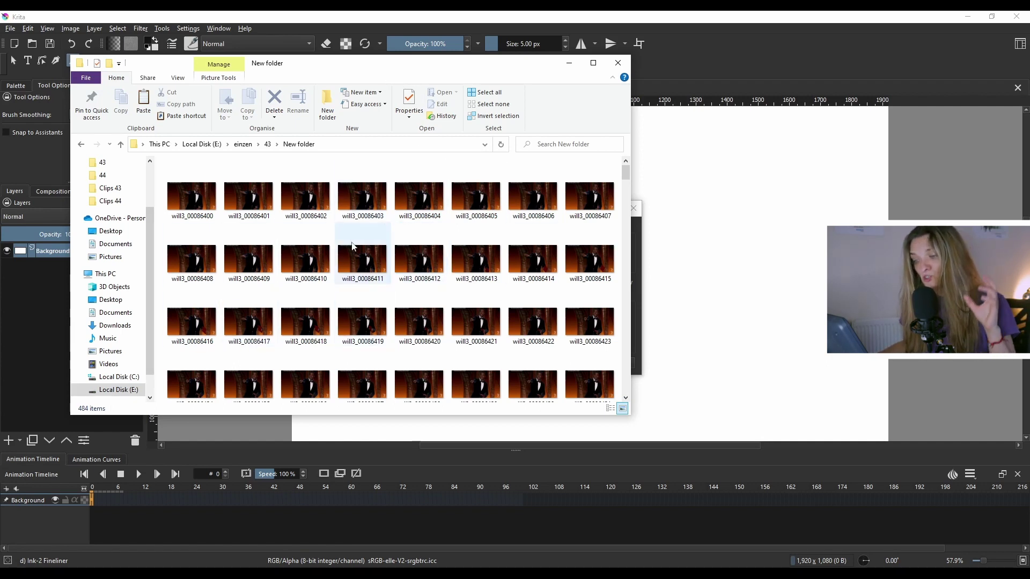
Back in Krita, import the images will3_00086610.tif through will3_00086705.tif from E:/einzen/43/New folder as animation frames
{"action": "left_click", "coordinate": [568, 62]}
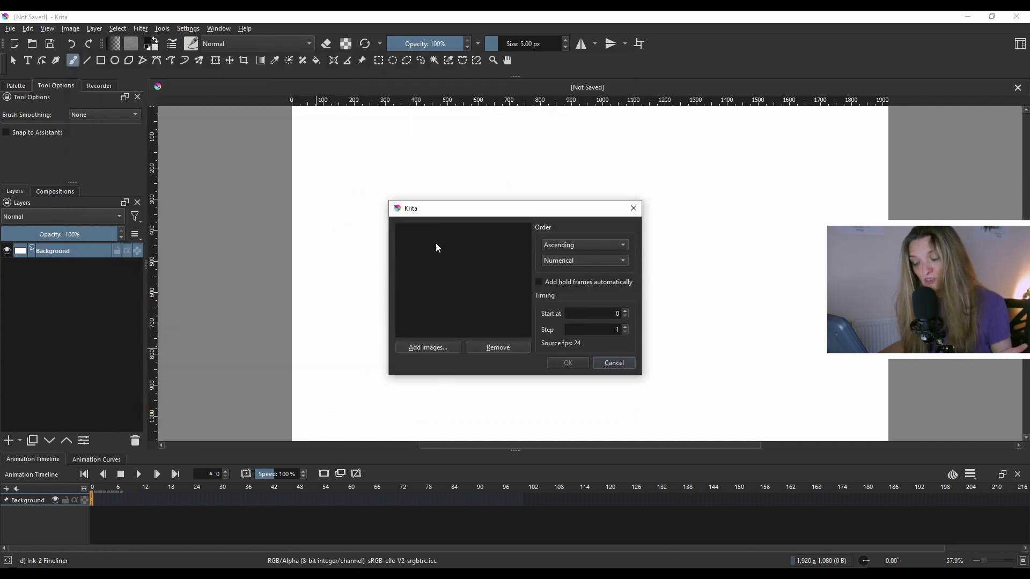
{"action": "left_click", "coordinate": [433, 349]}
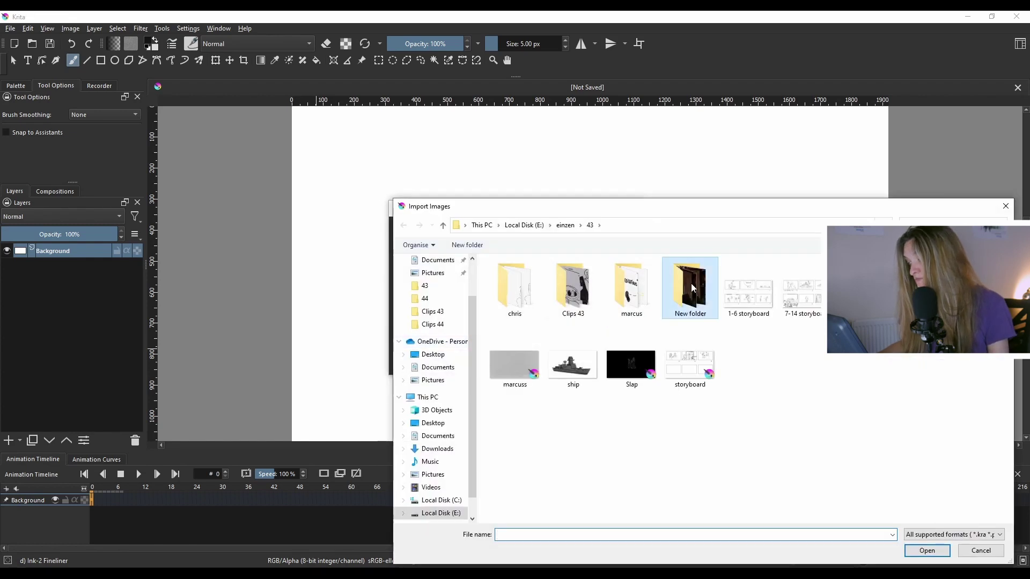
{"action": "double_click", "coordinate": [679, 292]}
{"action": "left_click_drag", "start_coordinate": [698, 213], "coordinate": [330, 117]}
{"action": "scroll", "coordinate": [359, 301], "scroll_direction": "down", "scroll_amount": 10}
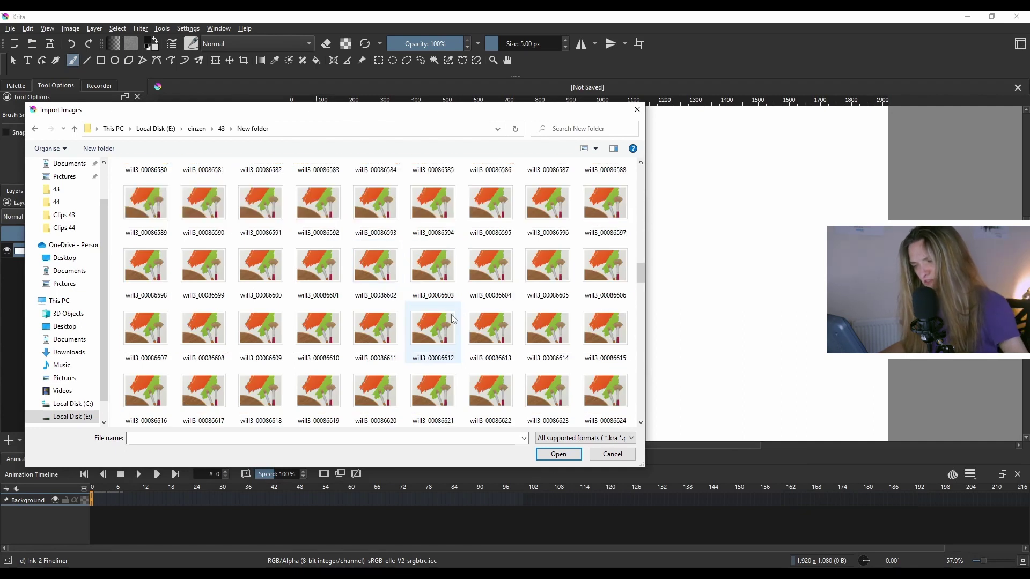
{"action": "scroll", "coordinate": [441, 318], "scroll_direction": "down", "scroll_amount": 8}
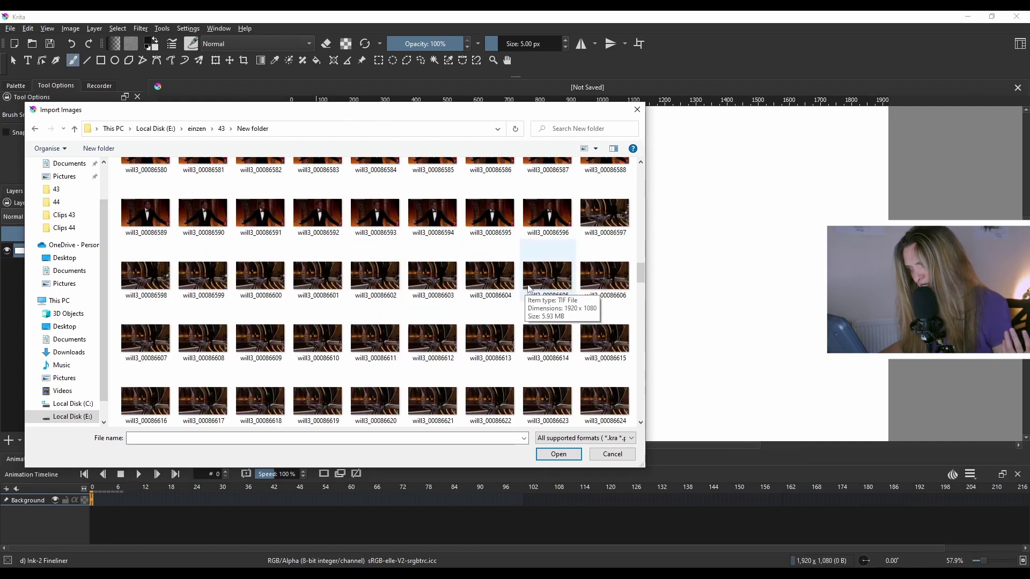
{"action": "left_click", "coordinate": [318, 338]}
{"action": "scroll", "coordinate": [349, 352], "scroll_direction": "down", "scroll_amount": 8}
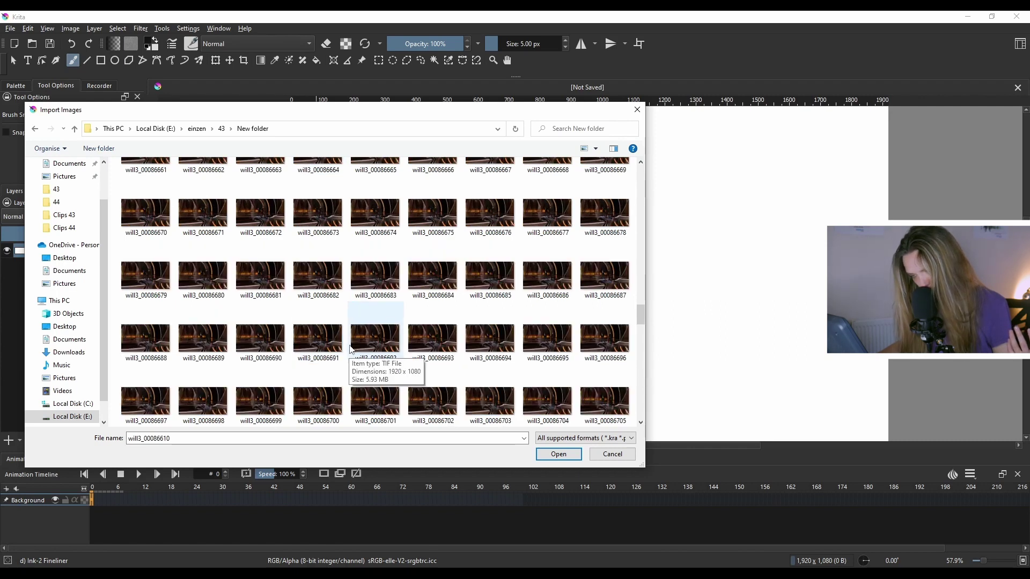
{"action": "scroll", "coordinate": [351, 348], "scroll_direction": "down", "scroll_amount": 4}
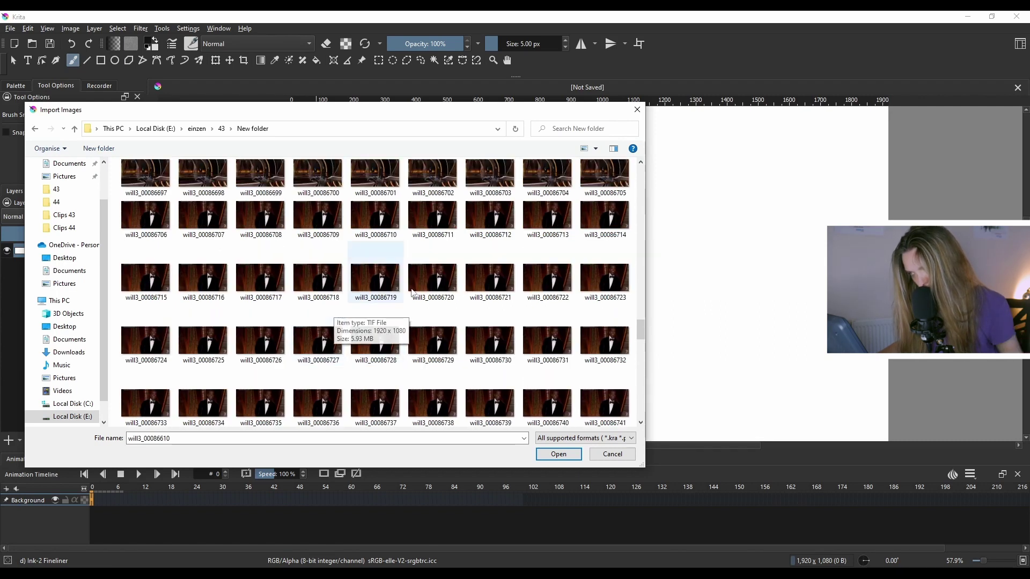
{"action": "left_click", "coordinate": [615, 185], "text": "shift"}
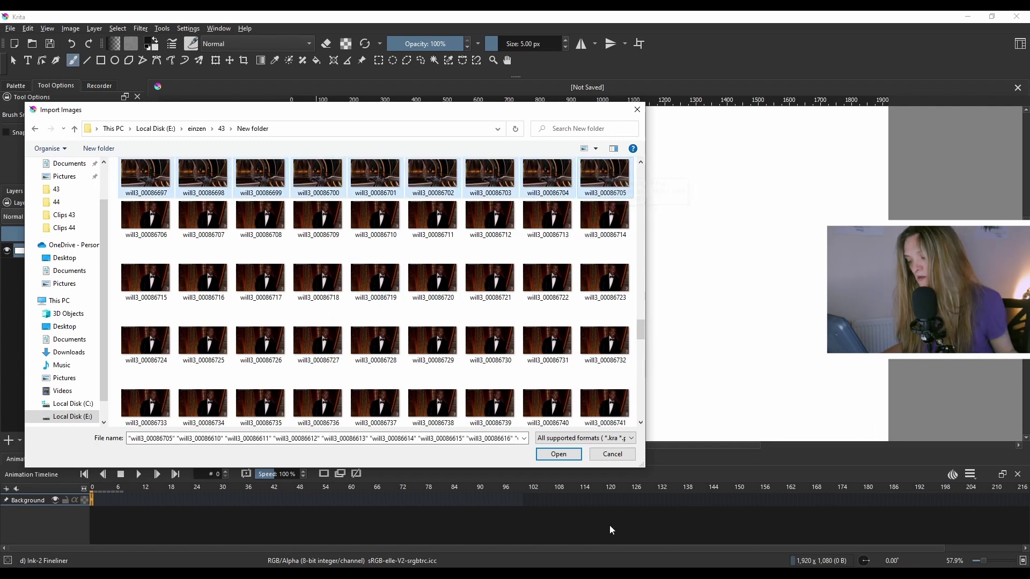
{"action": "left_click", "coordinate": [558, 457]}
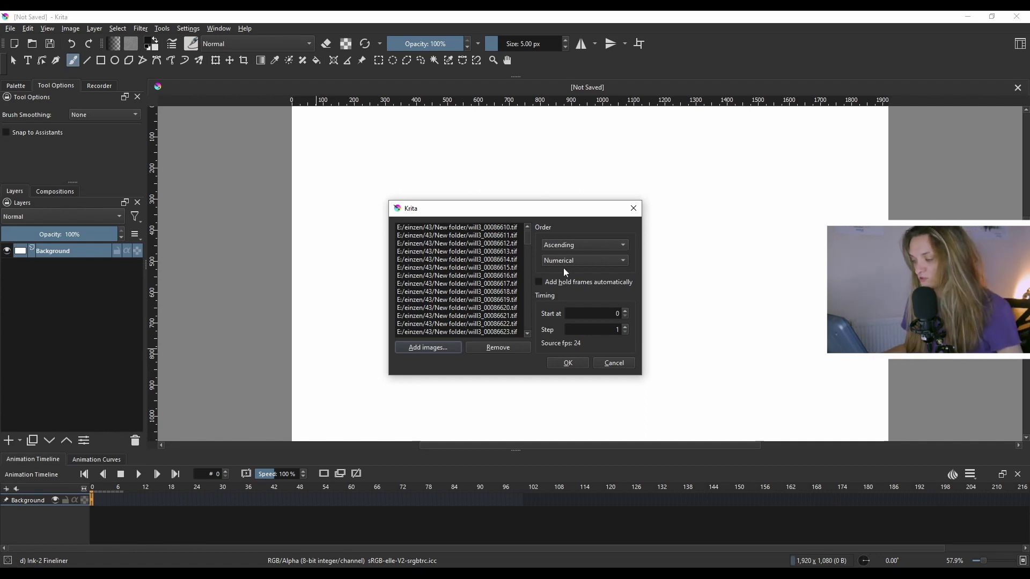
{"action": "left_click", "coordinate": [567, 369]}
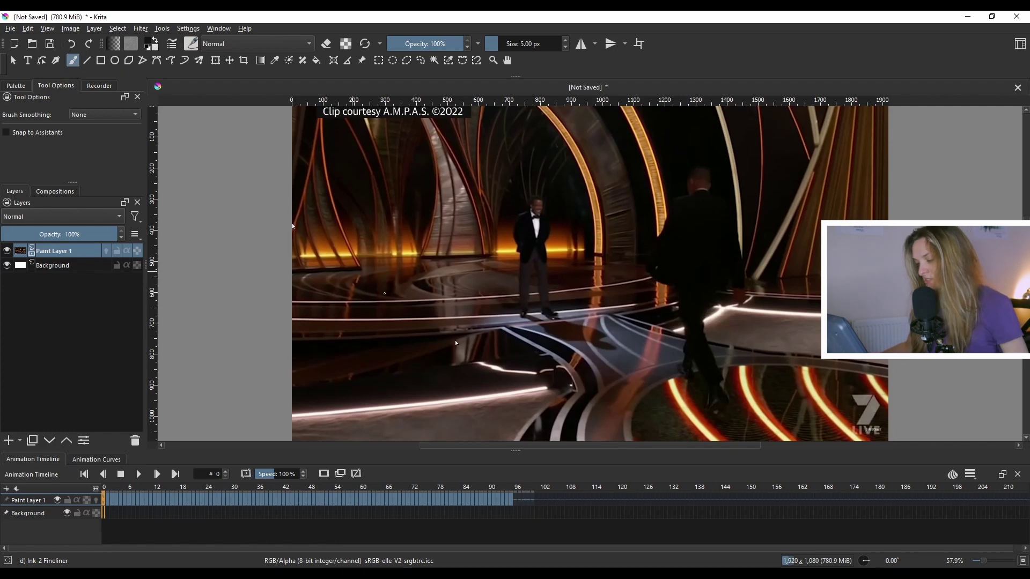
Go to the last imported frame and set the animation's clip end to 95
{"action": "left_click", "coordinate": [512, 499]}
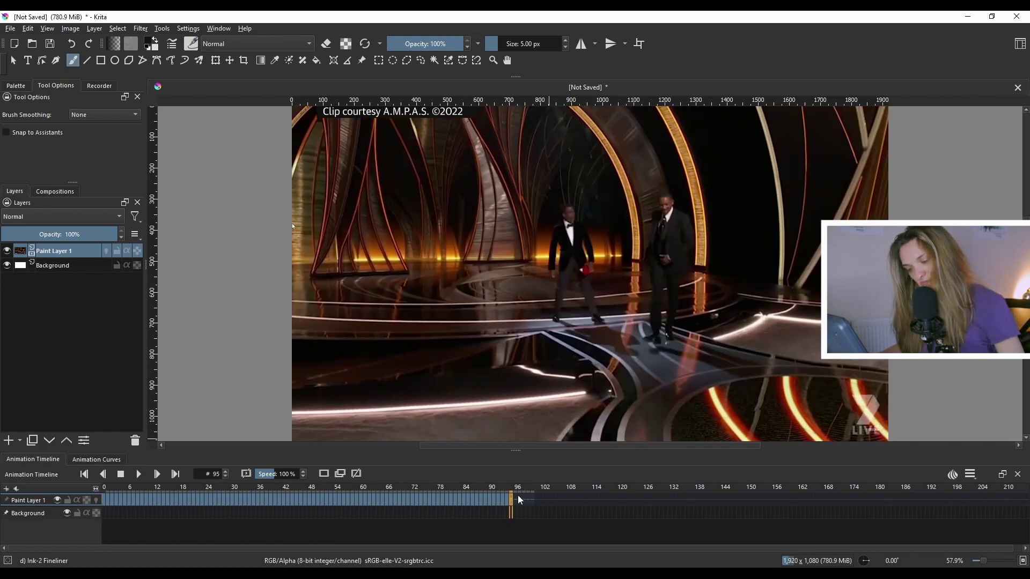
{"action": "left_click", "coordinate": [970, 474]}
{"action": "left_click", "coordinate": [960, 514]}
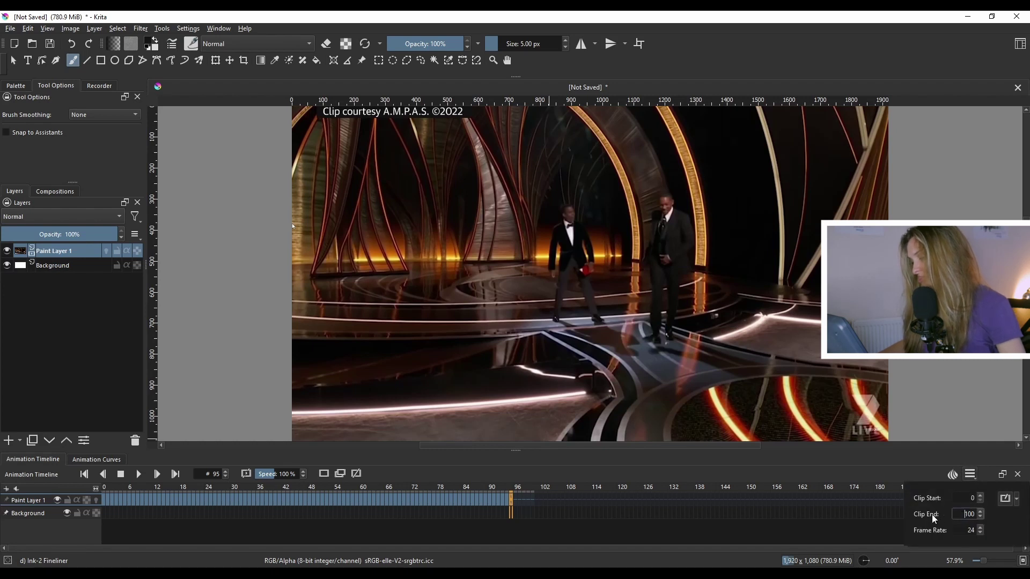
{"action": "double_click", "coordinate": [965, 514]}
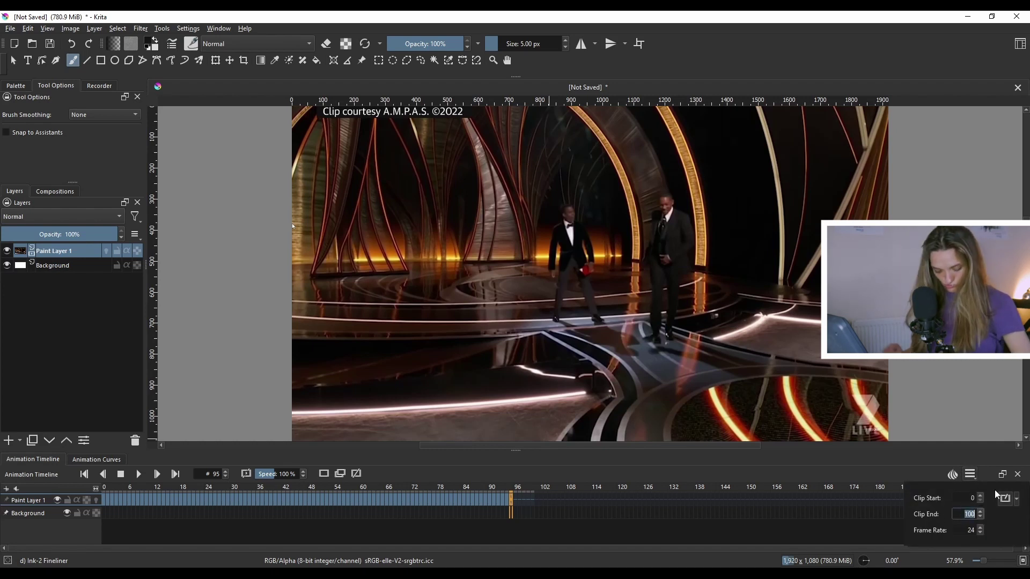
{"action": "type", "text": "9"}
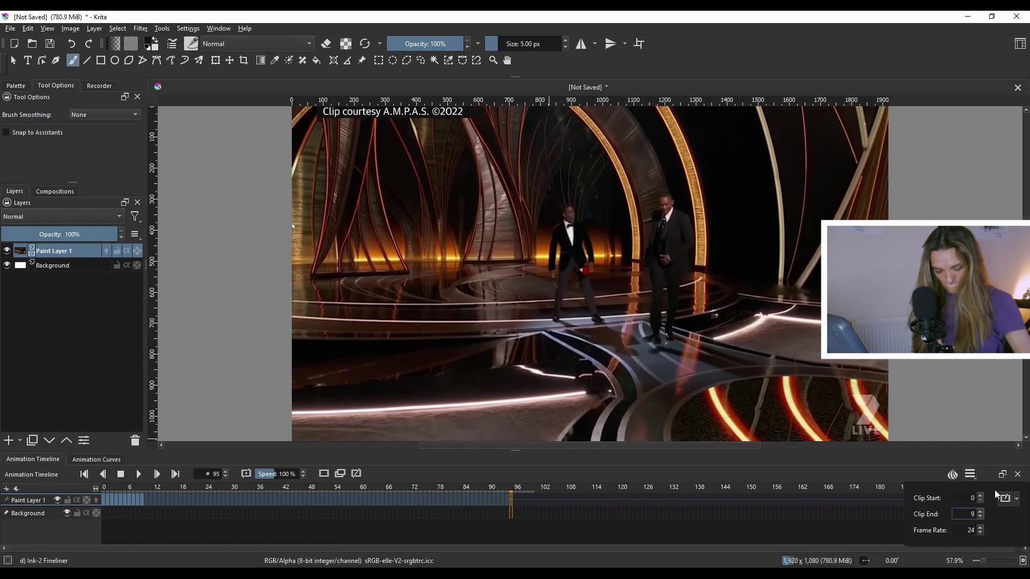
{"action": "type", "text": "5"}
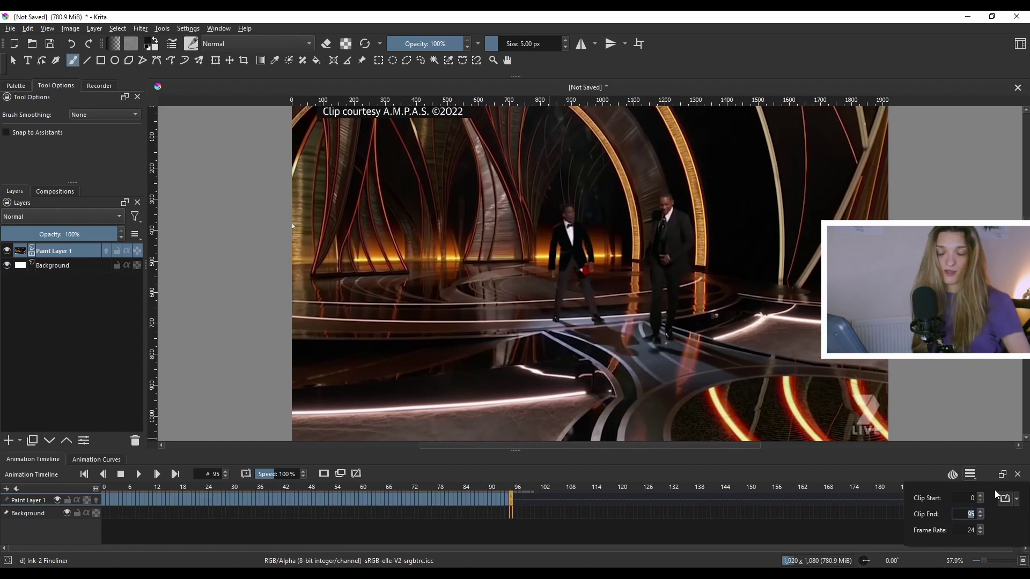
Play the imported animation from frame 0
{"action": "left_click", "coordinate": [105, 508]}
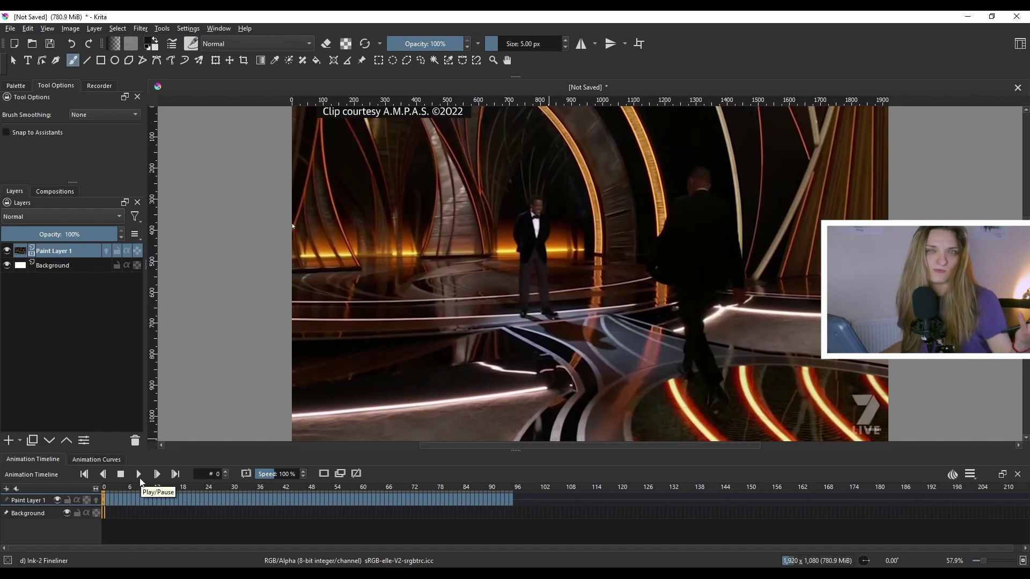
{"action": "left_click", "coordinate": [140, 480]}
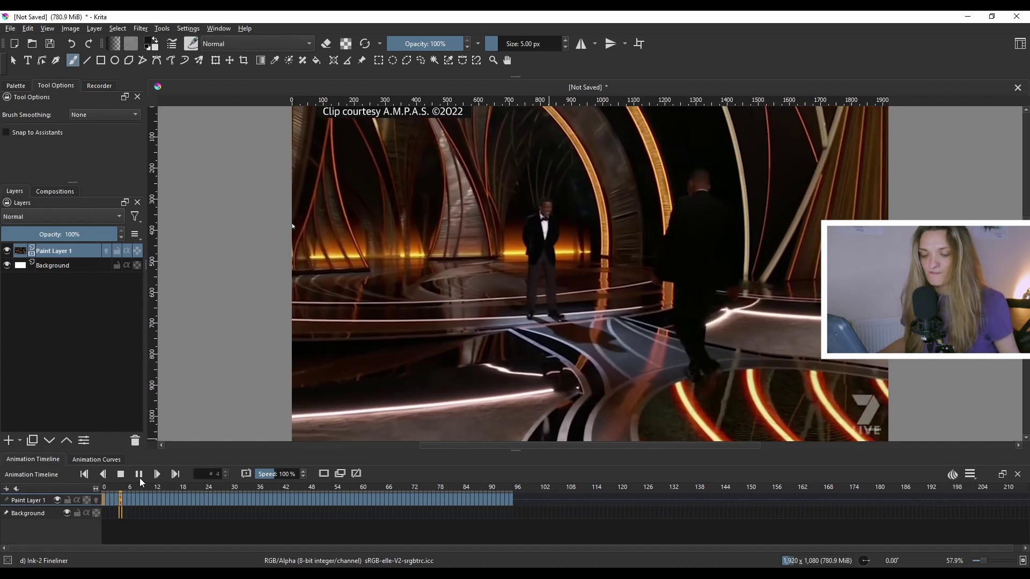
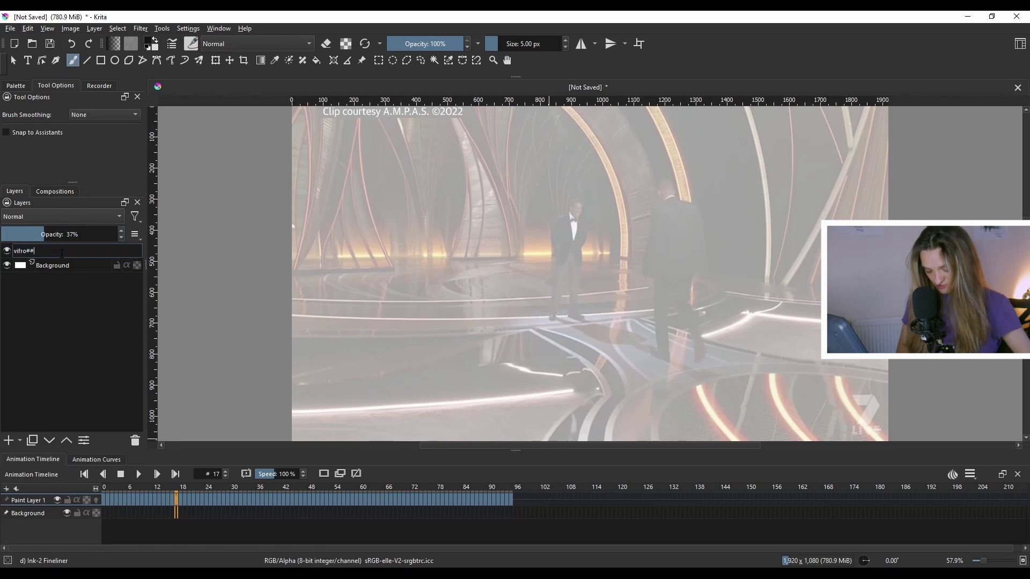
Correct the mistyped name of the imported footage layer so it reads "video"
{"action": "key", "text": "BackSpace"}
{"action": "key", "text": "BackSpace"}
{"action": "key", "text": "BackSpace"}
{"action": "key", "text": "BackSpace"}
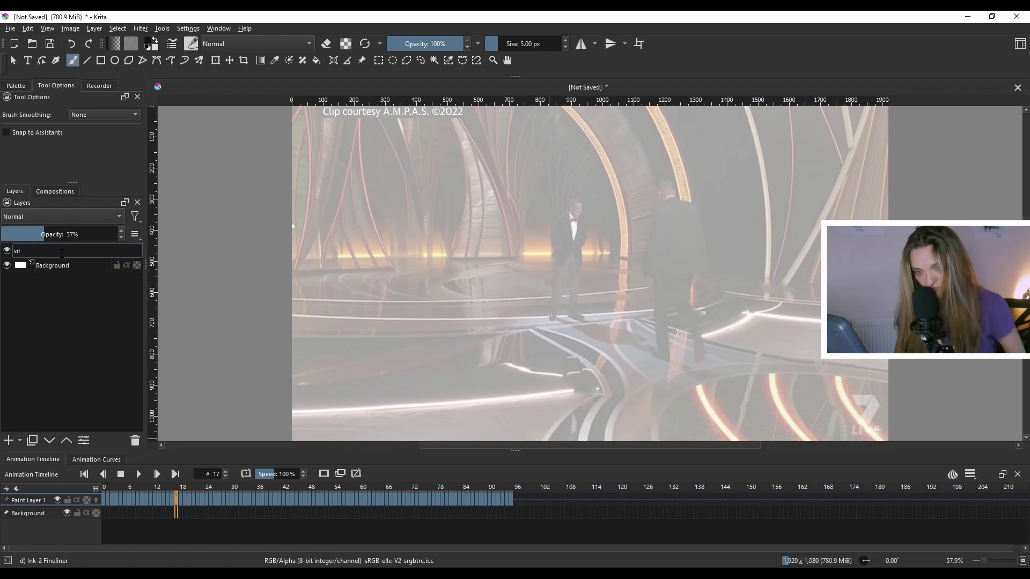
{"action": "type", "text": "deo"}
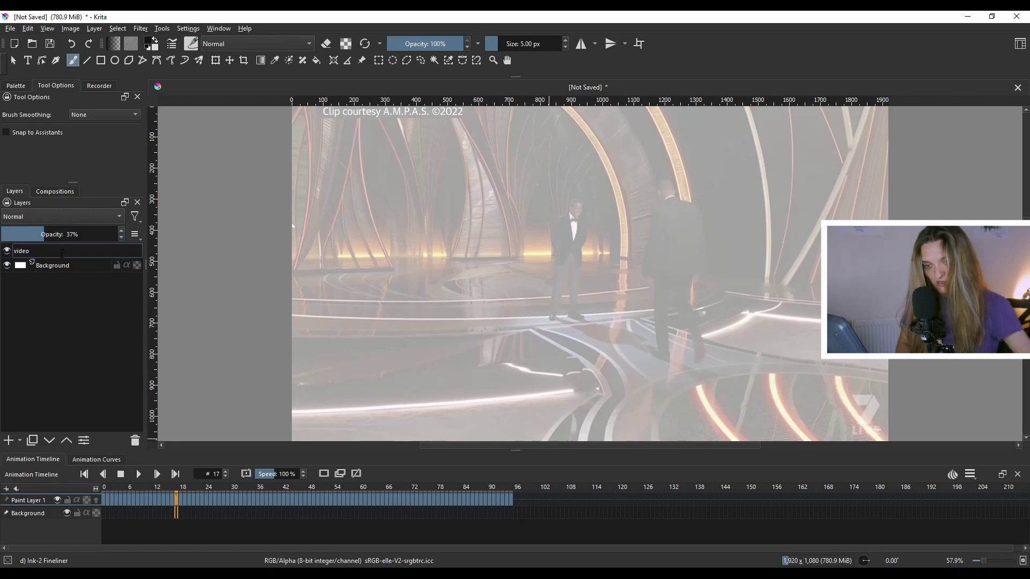
{"action": "key", "text": "Return"}
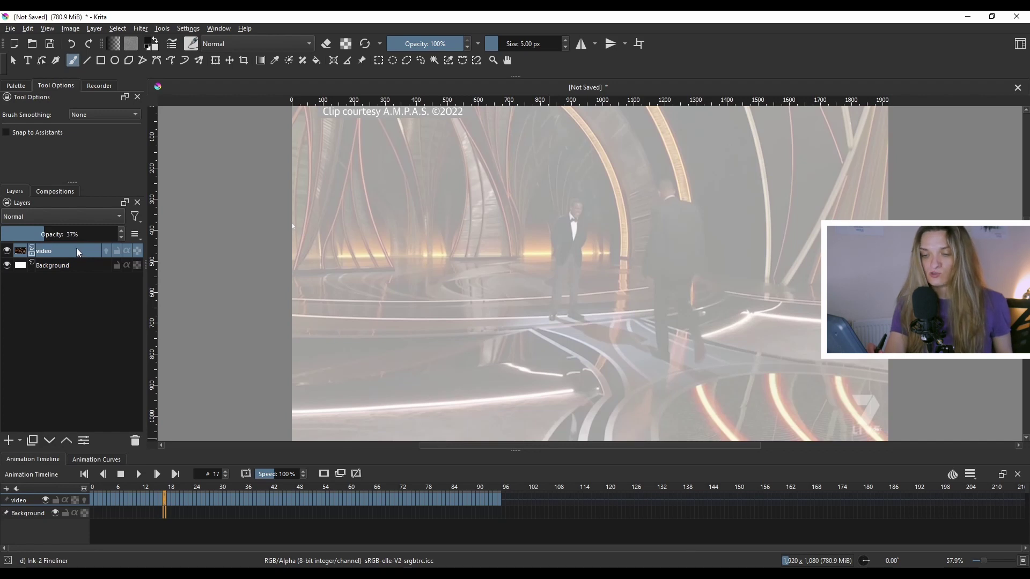
Add a transform mask to the video layer
{"action": "right_click", "coordinate": [78, 251]}
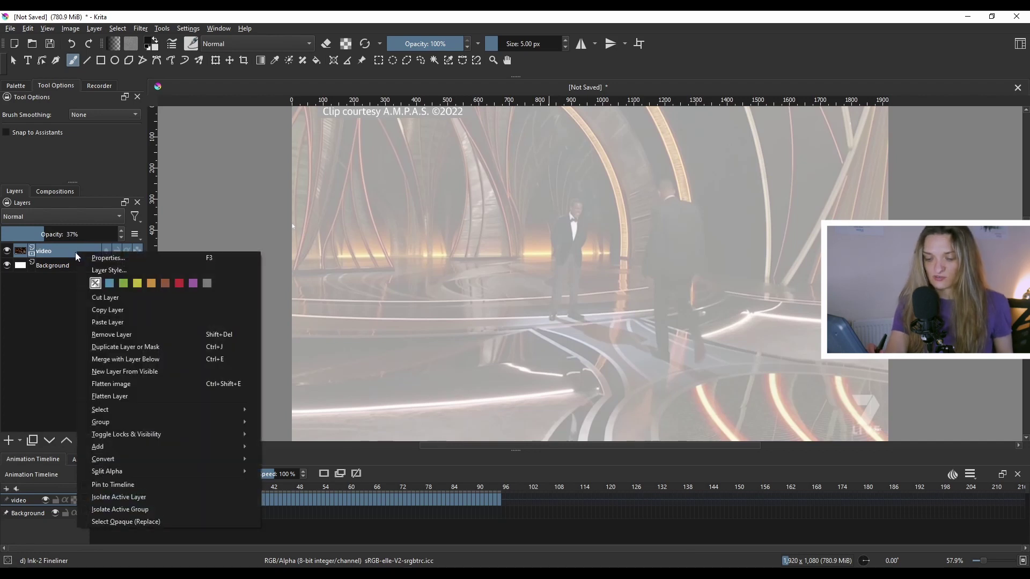
{"action": "mouse_move", "coordinate": [170, 445]}
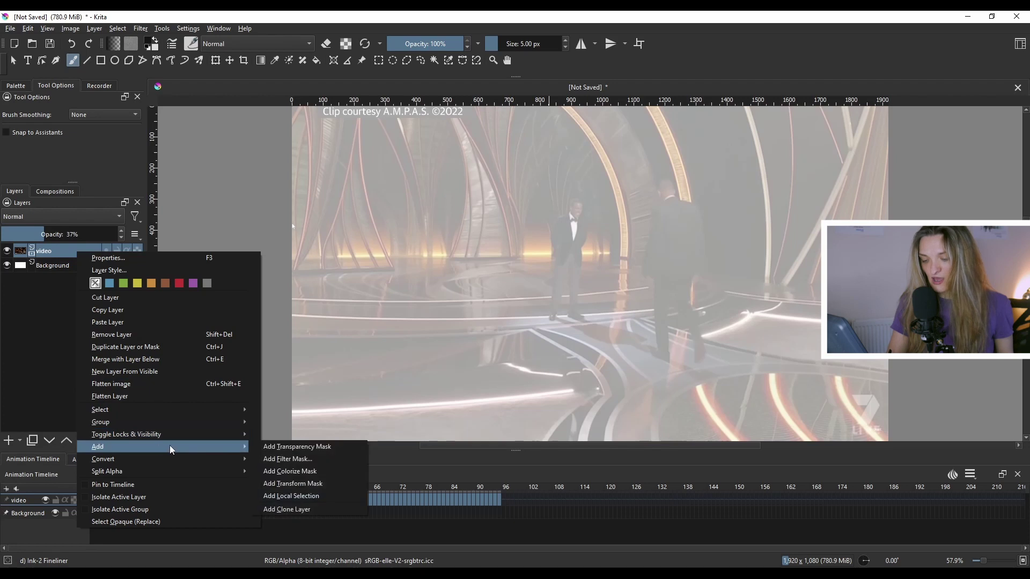
{"action": "left_click", "coordinate": [336, 484]}
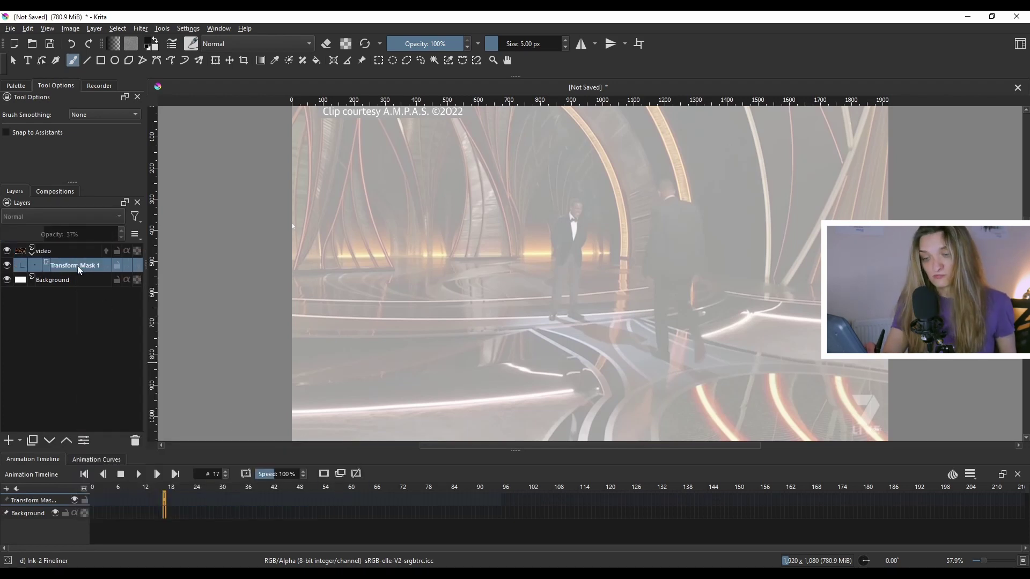
Enlarge the footage proportionally about its centre beyond the canvas edges through the transform mask, and shift it slightly left and down
{"action": "left_click", "coordinate": [216, 60]}
{"action": "scroll", "coordinate": [587, 228], "scroll_direction": "down", "scroll_amount": 3}
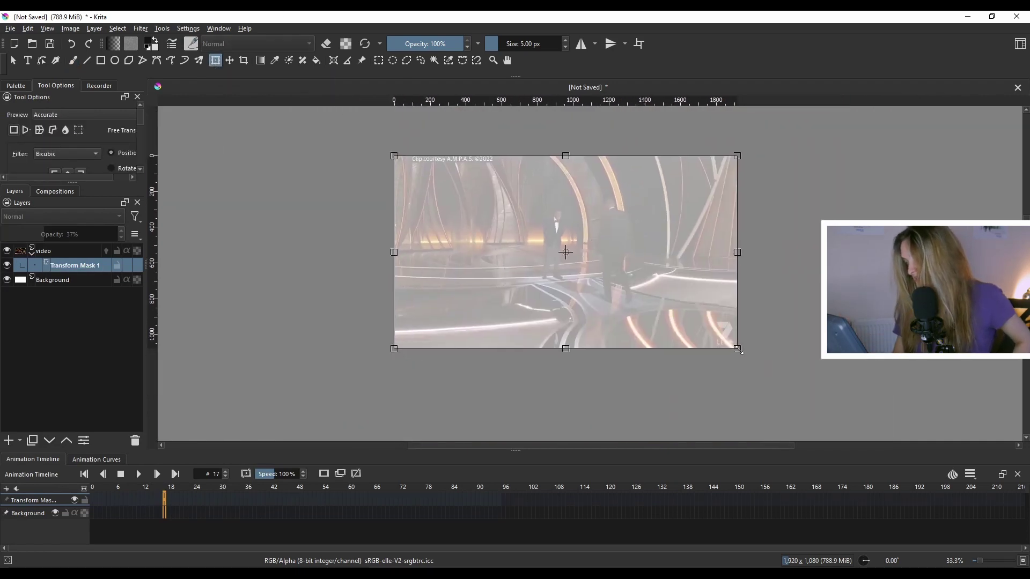
{"action": "left_click_drag", "start_coordinate": [737, 349], "coordinate": [849, 411]}
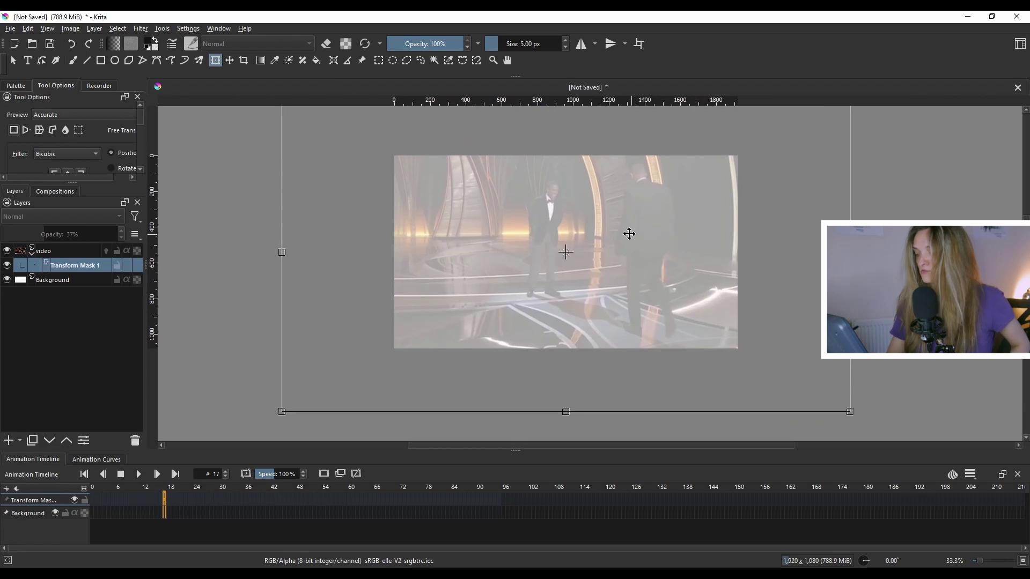
{"action": "mouse_move", "coordinate": [628, 233]}
{"action": "left_mouse_down"}
{"action": "mouse_move", "coordinate": [639, 239]}
{"action": "mouse_move", "coordinate": [630, 240]}
{"action": "left_mouse_up"}
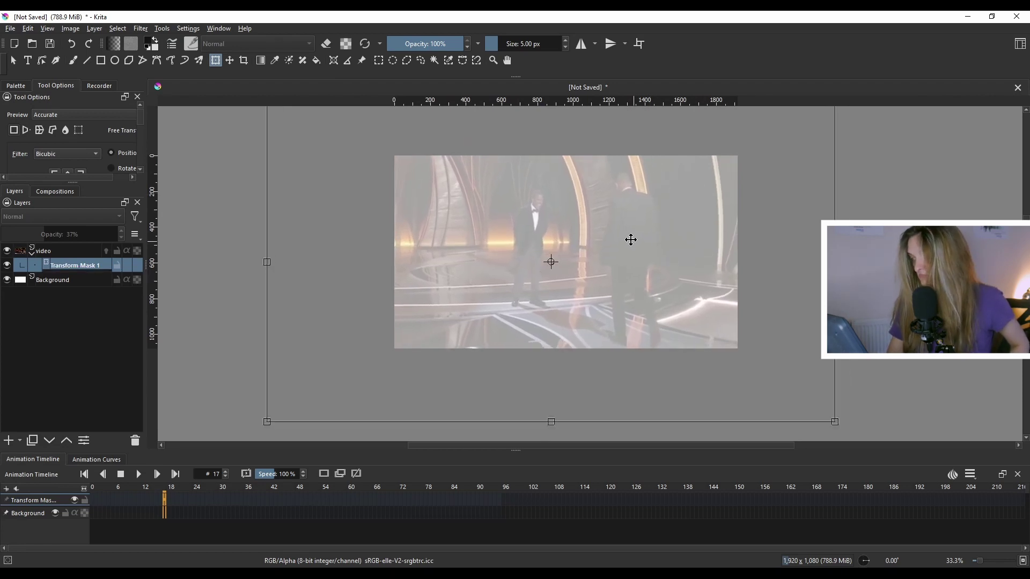
{"action": "key", "text": "Return"}
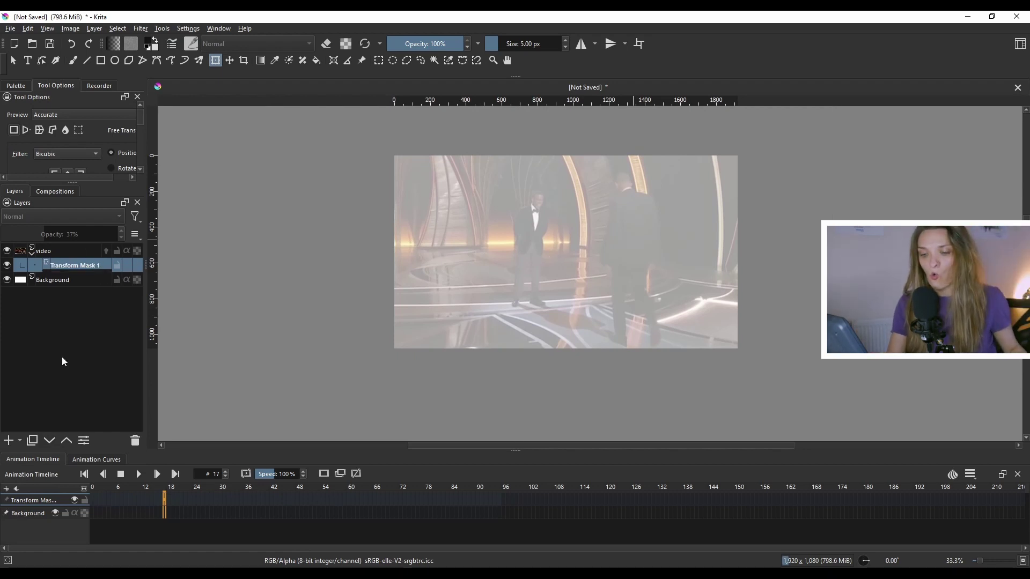
Go to frame 0 on the video layer, collapse its transform mask and lock the layer
{"action": "left_click", "coordinate": [56, 251]}
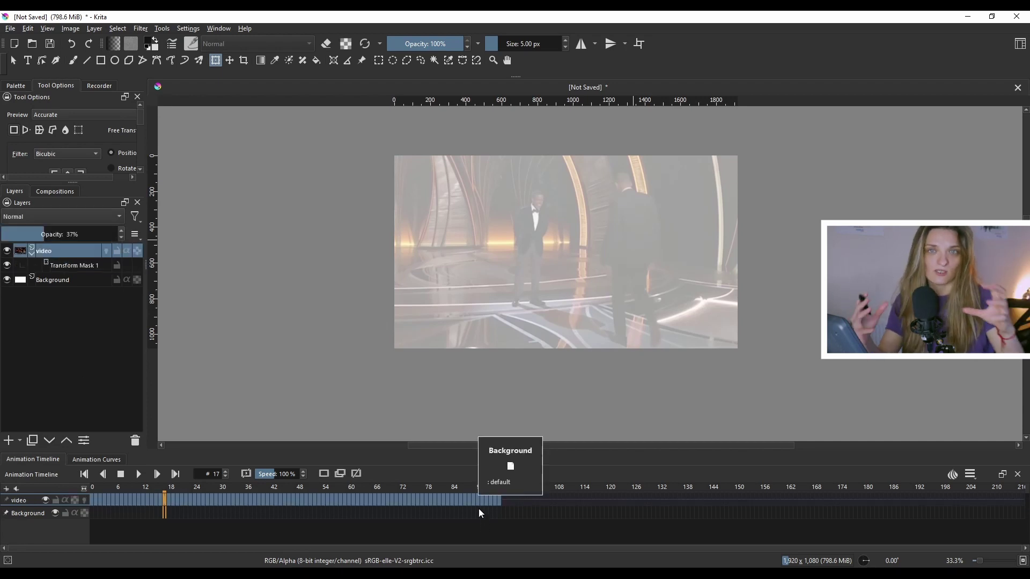
{"action": "left_click", "coordinate": [76, 267]}
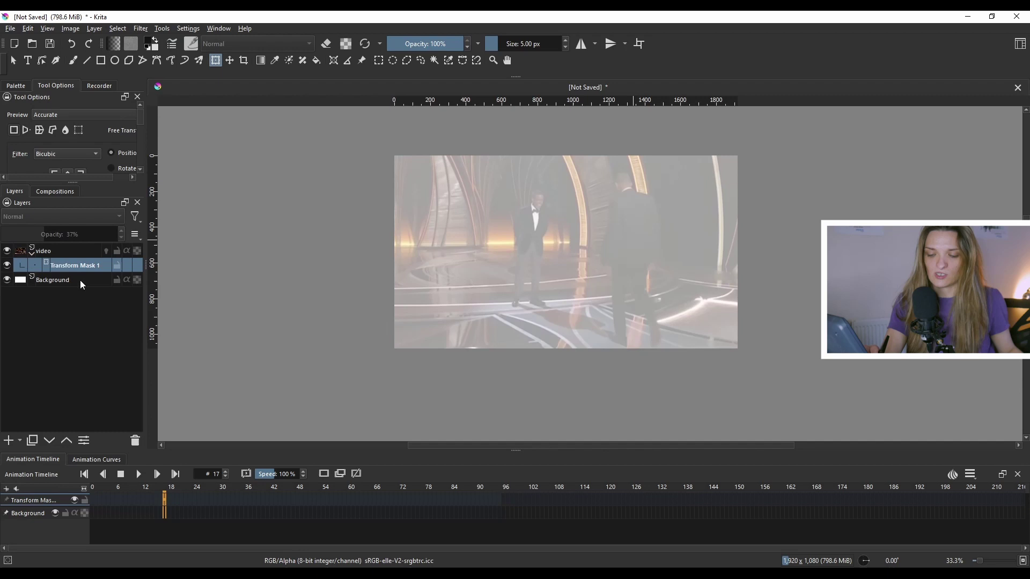
{"action": "left_click", "coordinate": [72, 251]}
{"action": "left_click", "coordinate": [91, 498]}
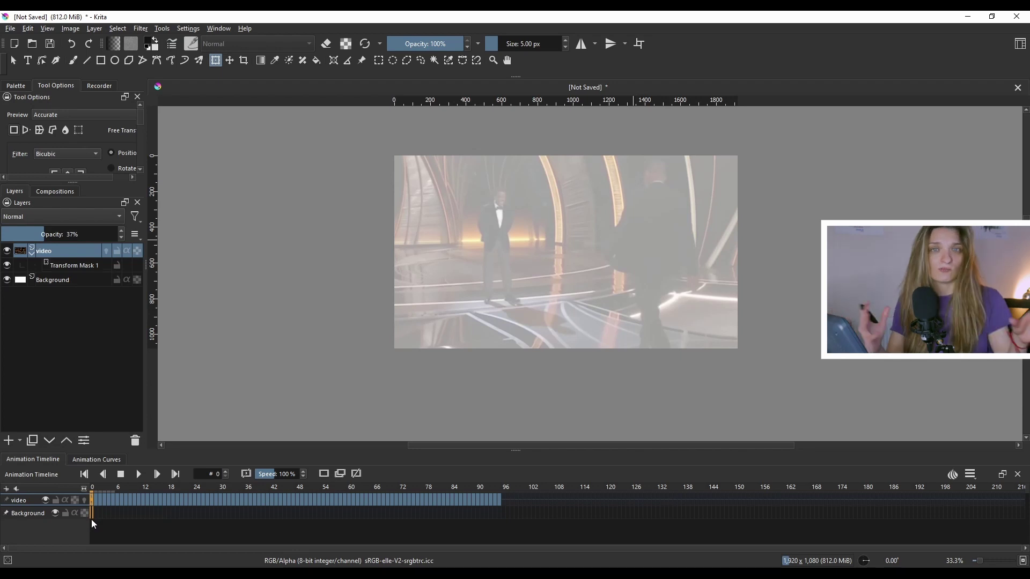
{"action": "left_click", "coordinate": [31, 251]}
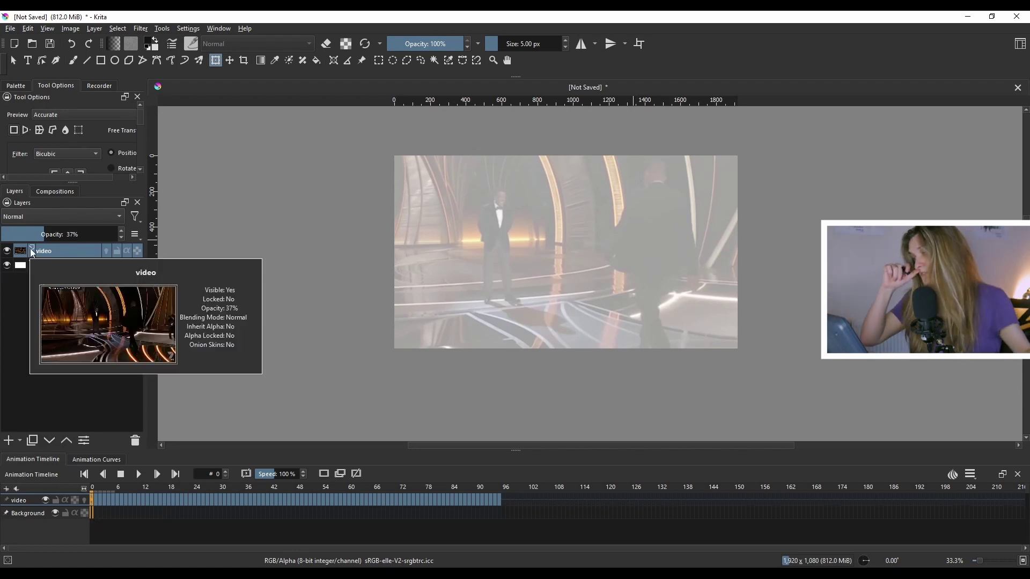
{"action": "left_click", "coordinate": [116, 250]}
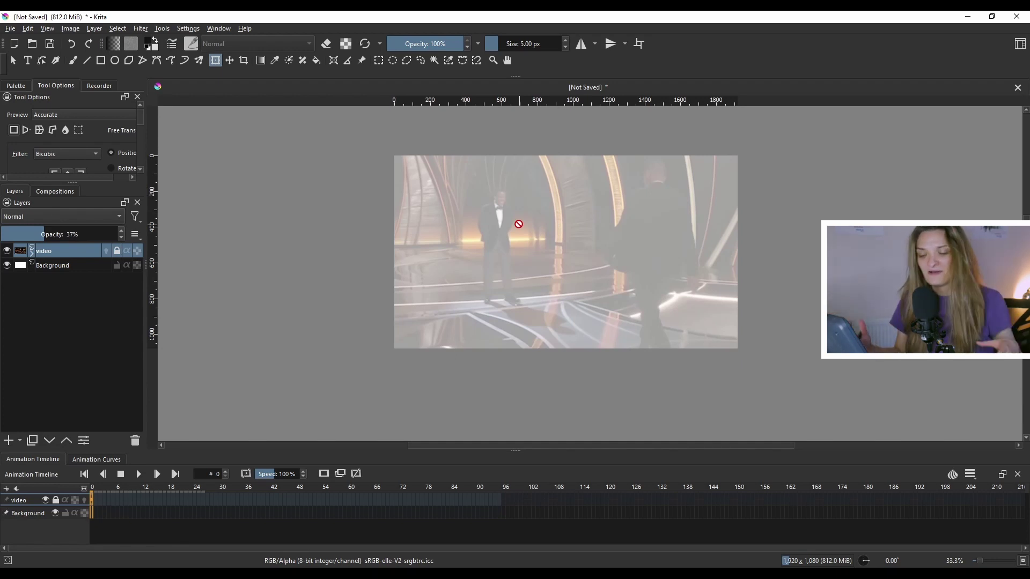
Add a paint layer above the video layer and name it "Chris"
{"action": "left_click", "coordinate": [8, 442]}
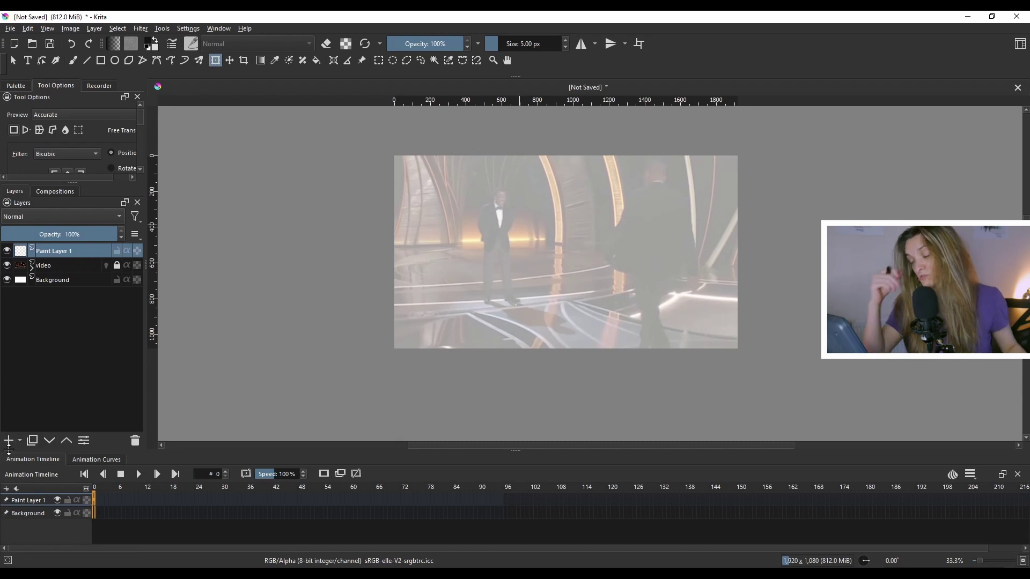
{"action": "double_click", "coordinate": [60, 251]}
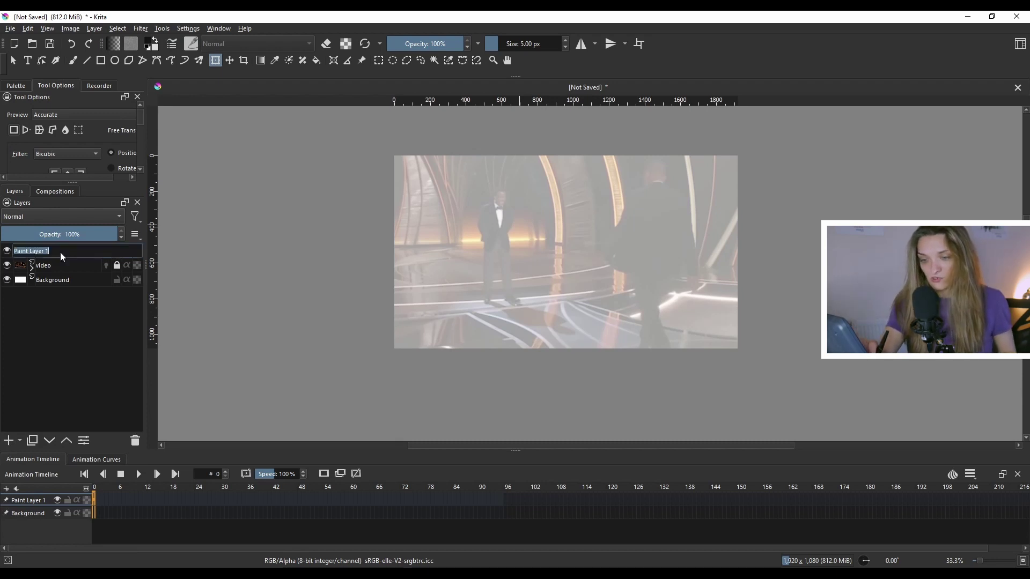
{"action": "type", "text": "Ch"}
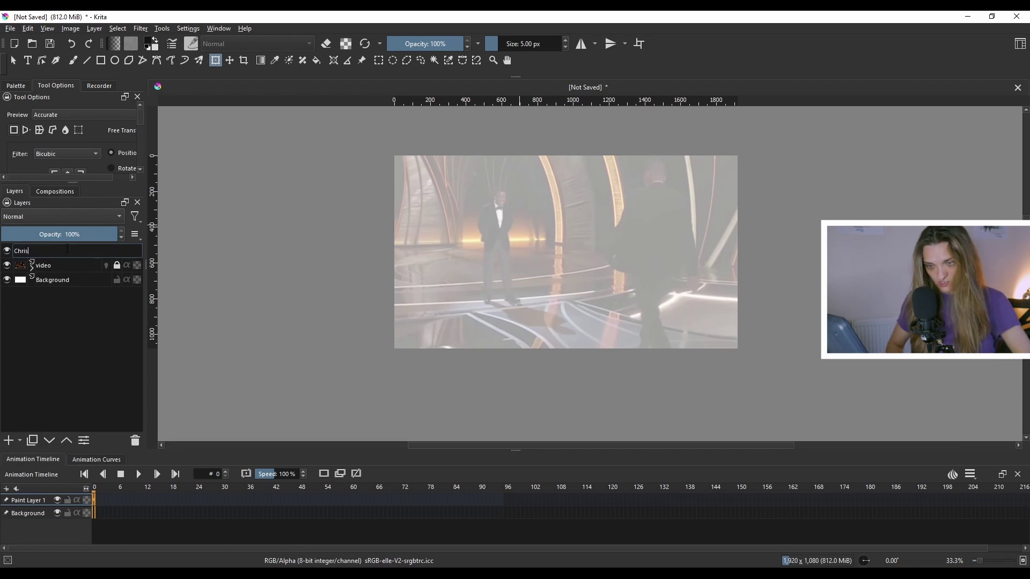
{"action": "type", "text": "ris"}
{"action": "key", "text": "Return"}
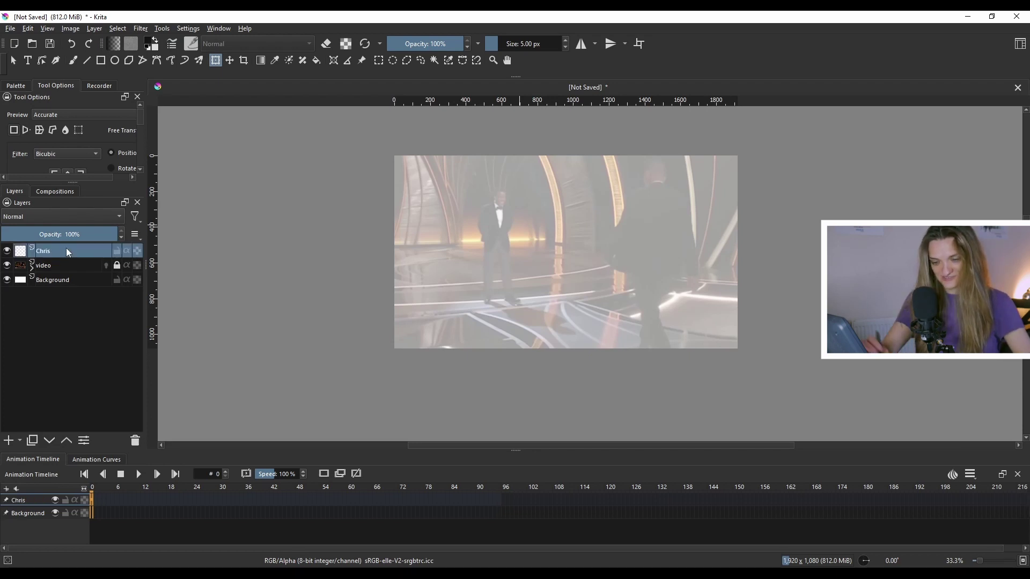
Add another paint layer above the Chris layer and name it "Will"
{"action": "left_click", "coordinate": [9, 440]}
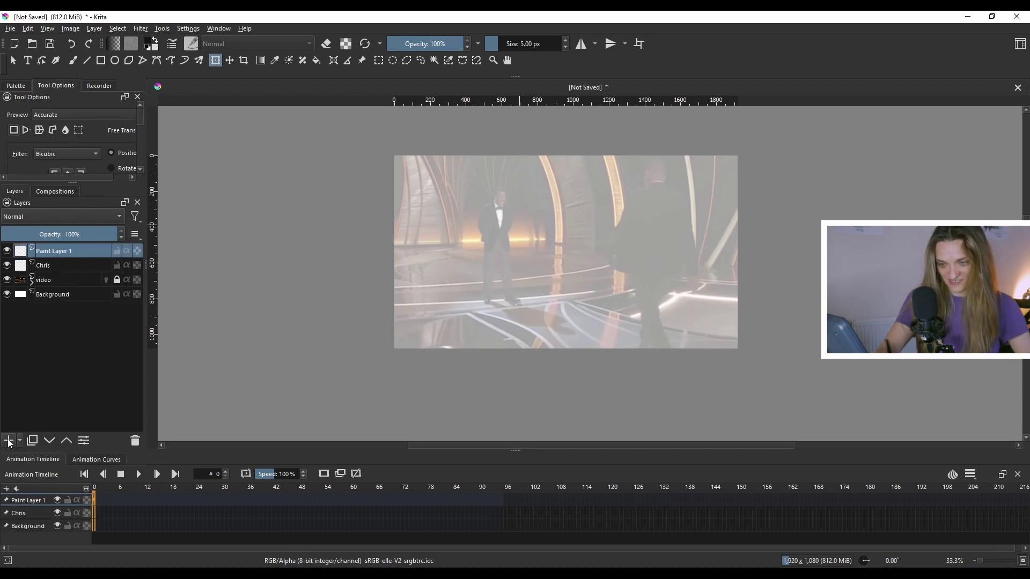
{"action": "double_click", "coordinate": [59, 251]}
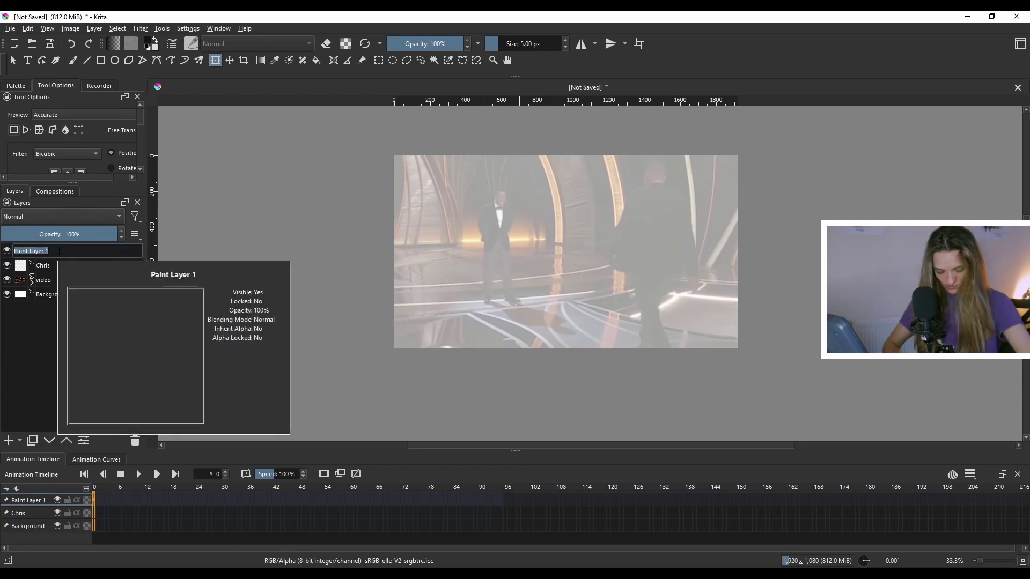
{"action": "type", "text": "W"}
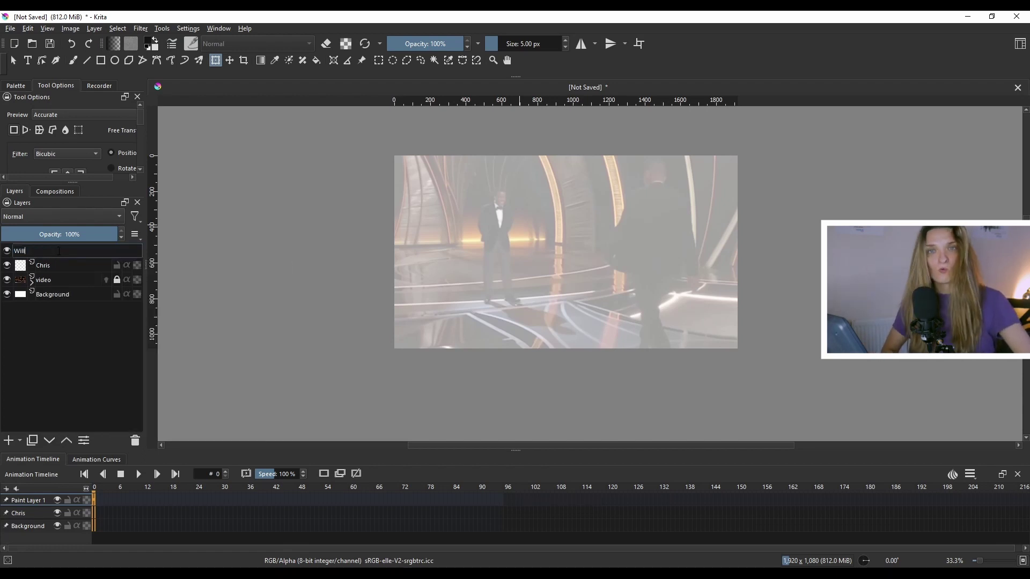
{"action": "type", "text": "ill"}
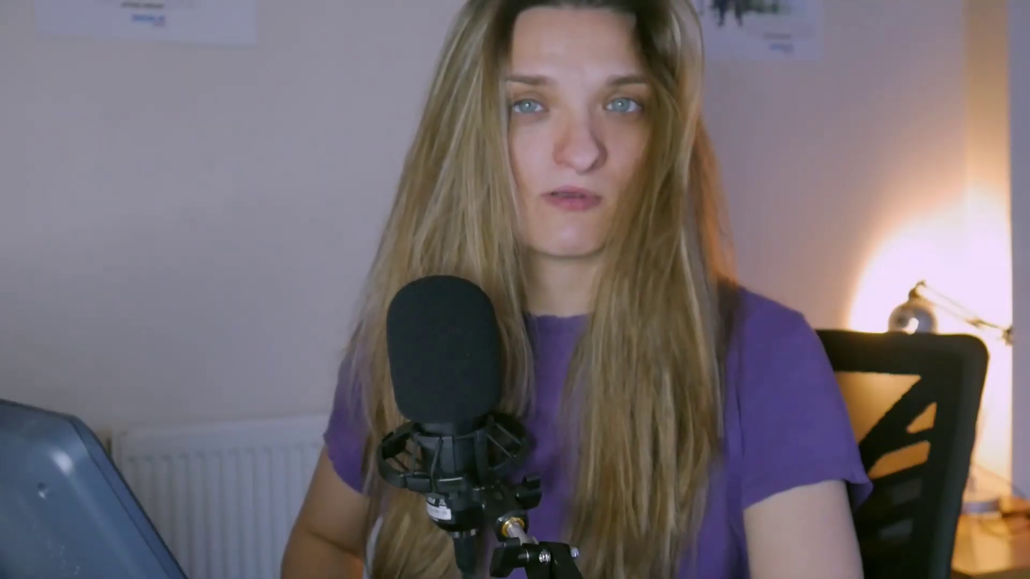
{"action": "key", "text": "Return"}
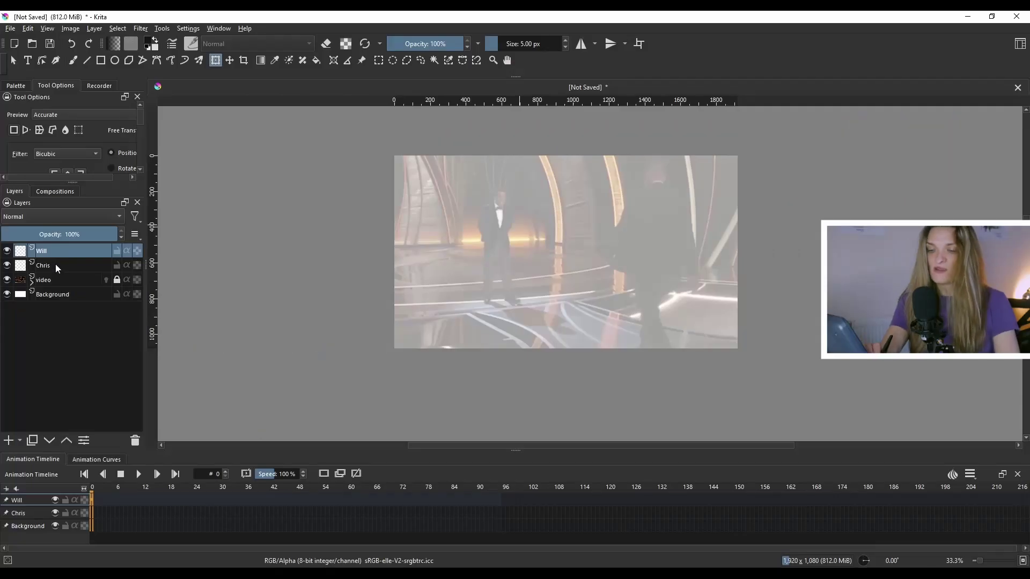
Make the Will layer active and activate the Freehand Brush tool, with the canvas at 66.7% framing the upper part of both men
{"action": "left_click", "coordinate": [58, 265]}
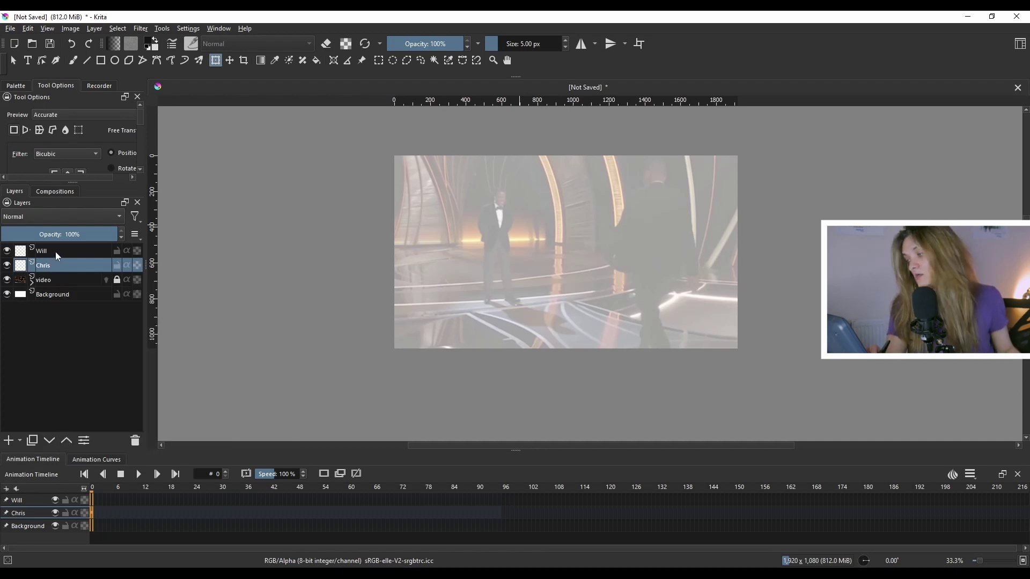
{"action": "left_click", "coordinate": [56, 251]}
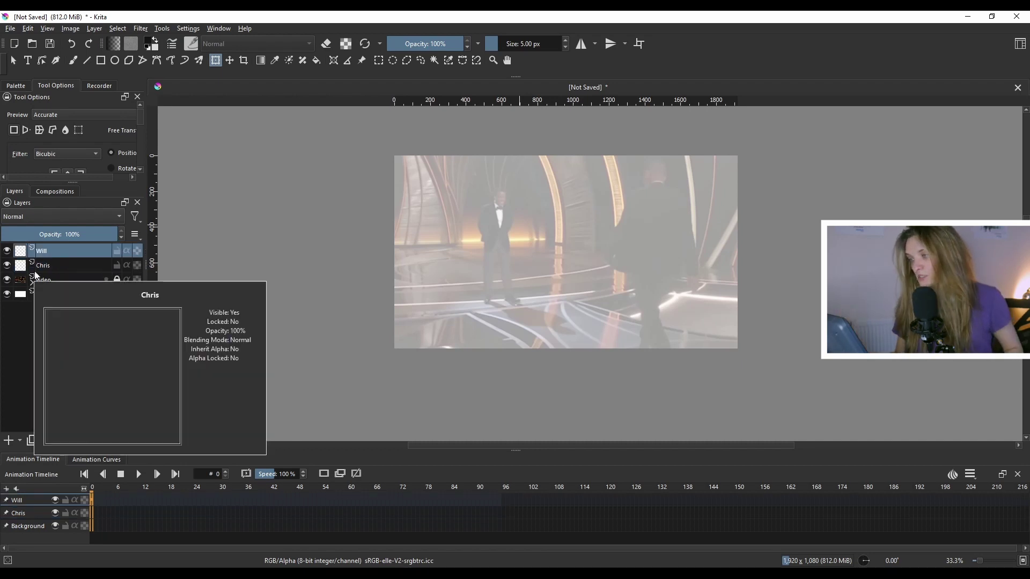
{"action": "left_click", "coordinate": [74, 60]}
{"action": "key", "text": "plus"}
{"action": "key", "text": "plus"}
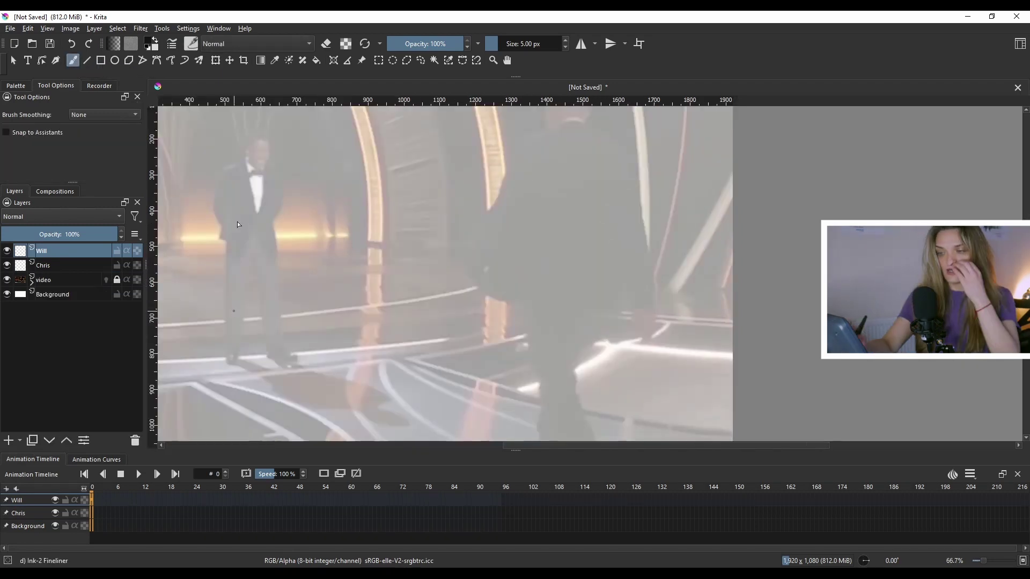
{"action": "scroll", "coordinate": [643, 284], "scroll_direction": "up", "scroll_amount": 3}
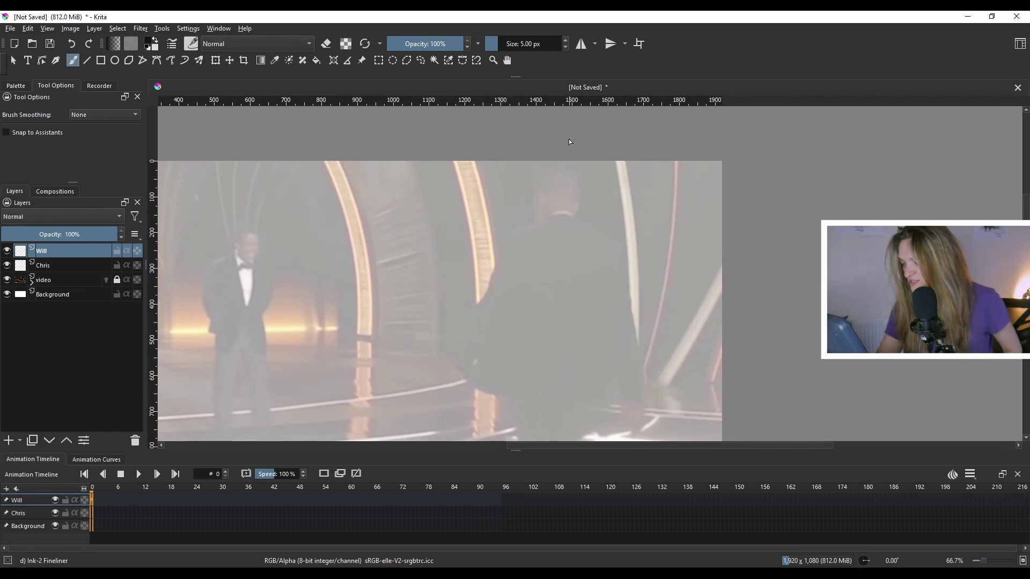
Set the opacity of the video layer to 53% and leave its transform mask collapsed
{"action": "left_click", "coordinate": [48, 279]}
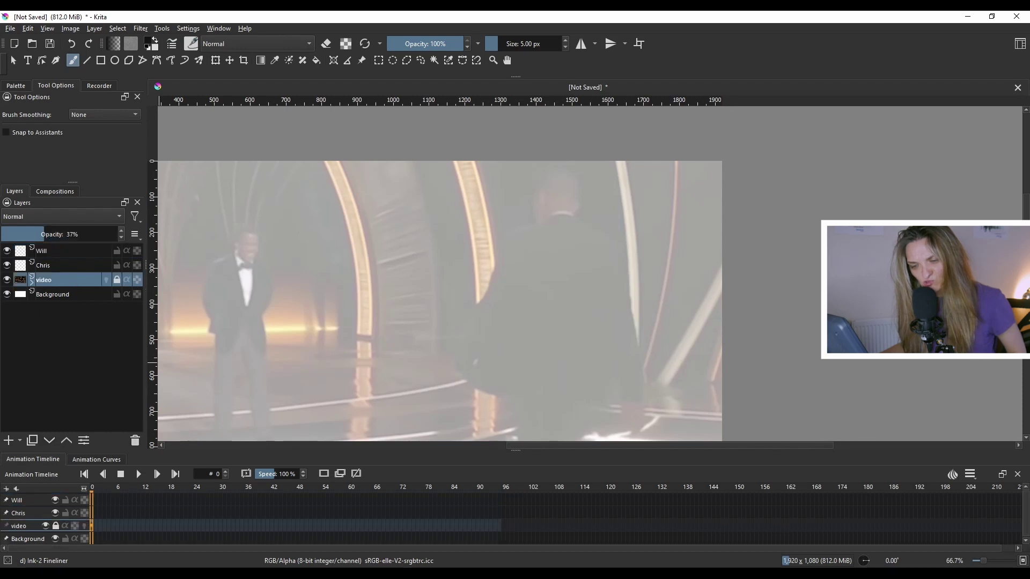
{"action": "left_click", "coordinate": [32, 282]}
{"action": "left_click", "coordinate": [81, 235]}
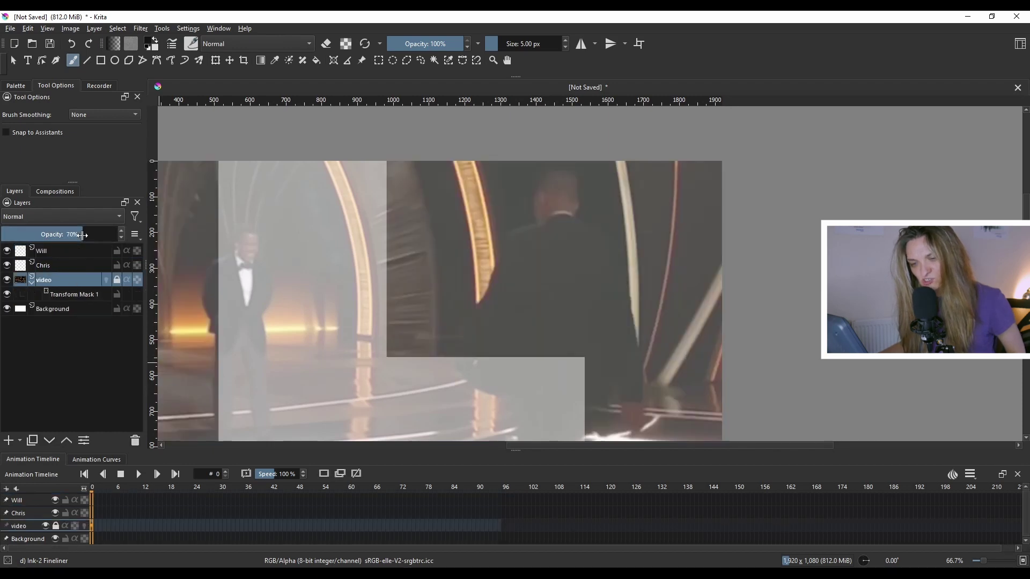
{"action": "left_click", "coordinate": [32, 282]}
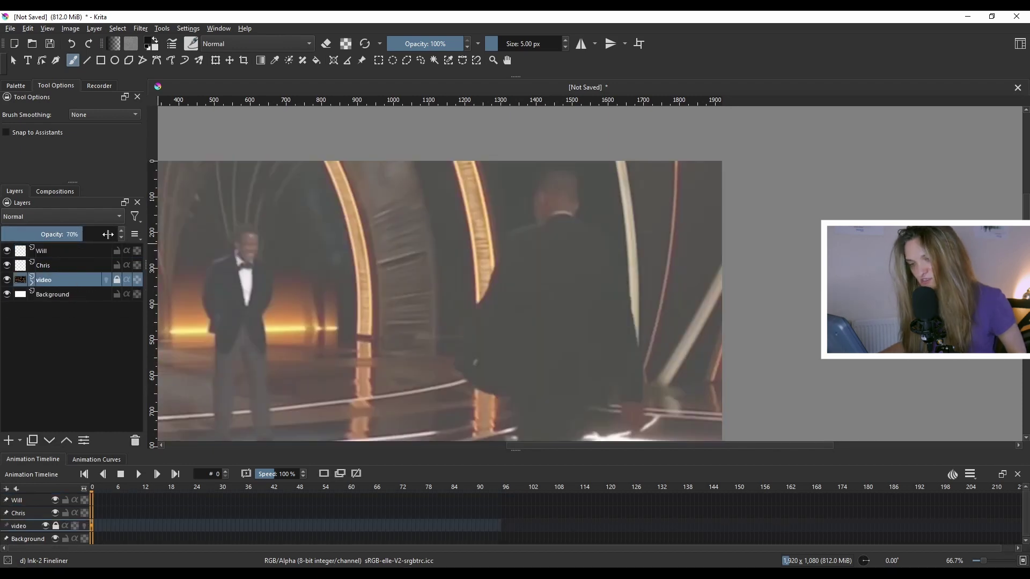
{"action": "left_click_drag", "start_coordinate": [75, 234], "coordinate": [69, 247]}
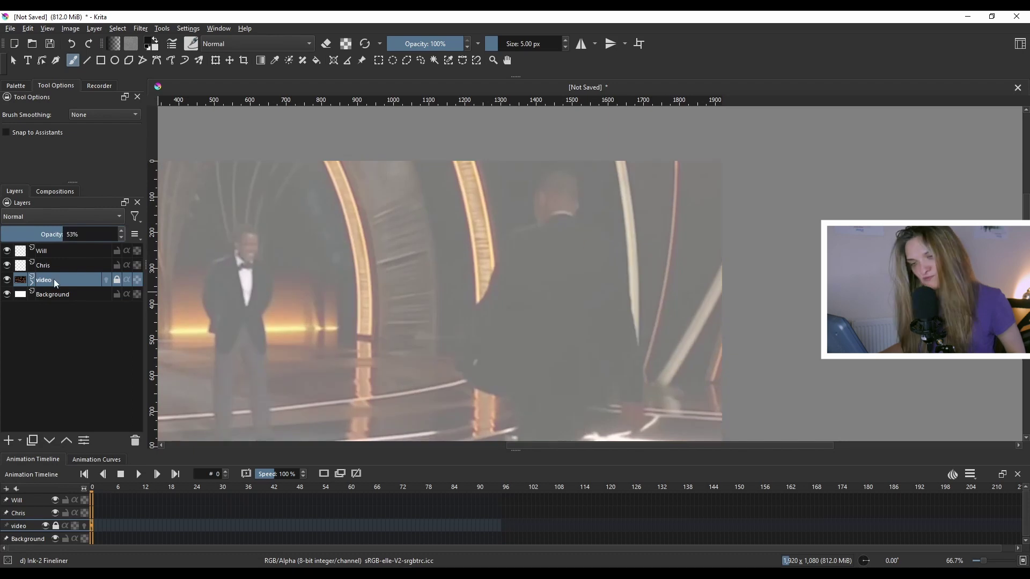
On the Will layer, draw a wavy black test line beside the nearer man with the Ink-2 Fineliner brush
{"action": "left_click", "coordinate": [78, 252]}
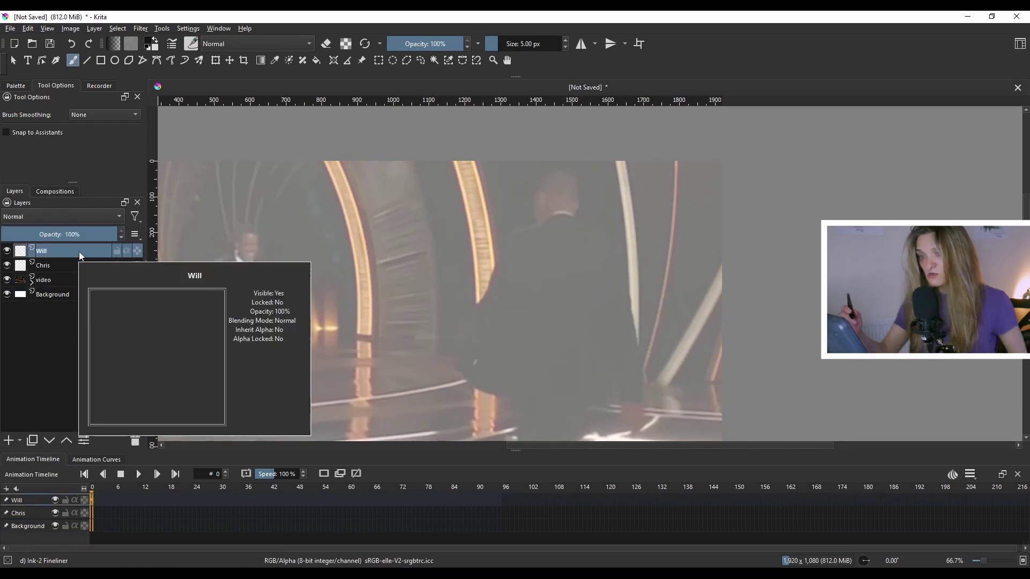
{"action": "left_click", "coordinate": [192, 44]}
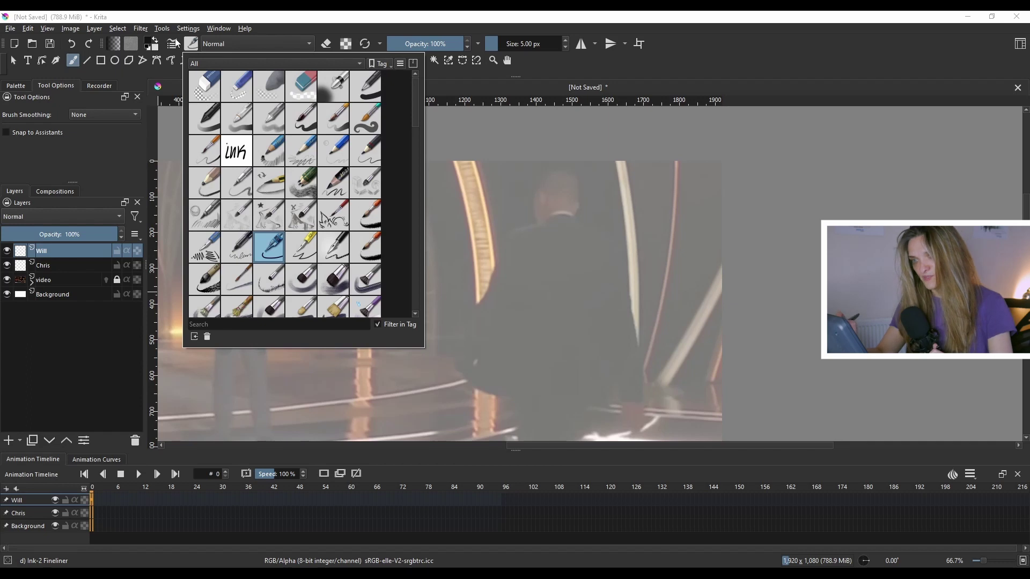
{"action": "mouse_move", "coordinate": [600, 191]}
{"action": "left_mouse_down"}
{"action": "mouse_move", "coordinate": [617, 230]}
{"action": "mouse_move", "coordinate": [619, 313]}
{"action": "left_mouse_up"}
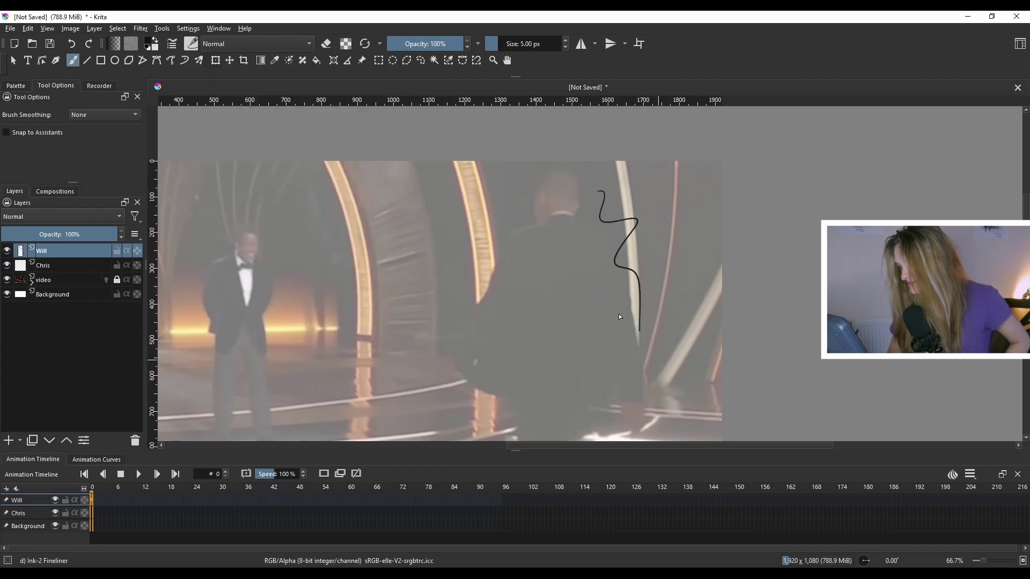
Undo the wavy test line and trace the nearer man's head, ear, collar and shoulder line on the Will layer
{"action": "key", "text": "ctrl+z"}
{"action": "scroll", "coordinate": [581, 182], "scroll_direction": "up", "scroll_amount": 2}
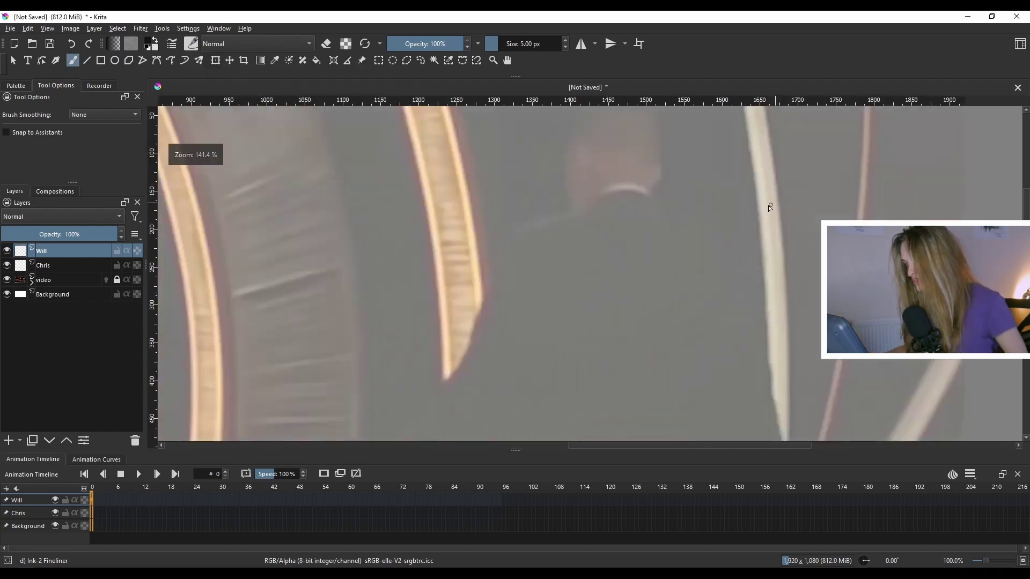
{"action": "mouse_move", "coordinate": [480, 211]}
{"action": "left_mouse_down"}
{"action": "mouse_move", "coordinate": [558, 159]}
{"action": "mouse_move", "coordinate": [576, 206]}
{"action": "left_mouse_up"}
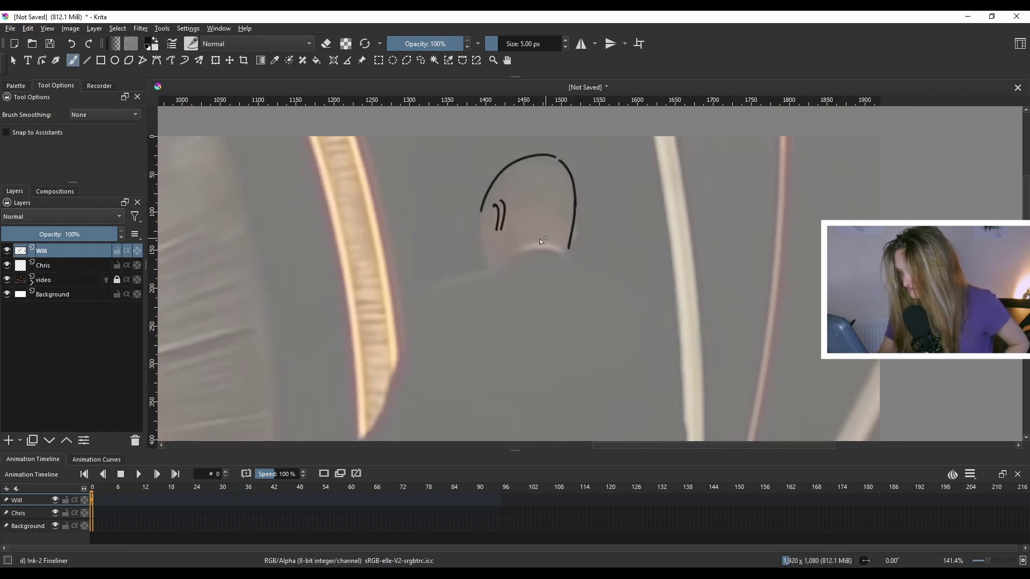
{"action": "mouse_move", "coordinate": [480, 211]}
{"action": "left_mouse_down"}
{"action": "mouse_move", "coordinate": [487, 263]}
{"action": "mouse_move", "coordinate": [573, 256]}
{"action": "mouse_move", "coordinate": [575, 269]}
{"action": "mouse_move", "coordinate": [562, 182]}
{"action": "mouse_move", "coordinate": [625, 217]}
{"action": "left_mouse_up"}
{"action": "key", "text": "e"}
{"action": "left_click_drag", "start_coordinate": [676, 262], "coordinate": [757, 207]}
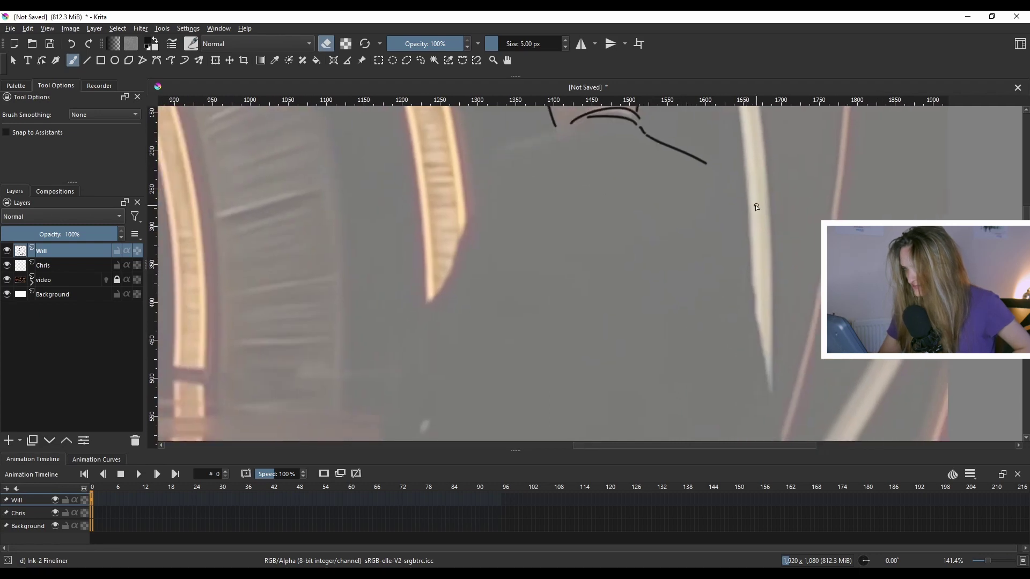
{"action": "key", "text": "e"}
{"action": "left_click_drag", "start_coordinate": [561, 178], "coordinate": [634, 228]}
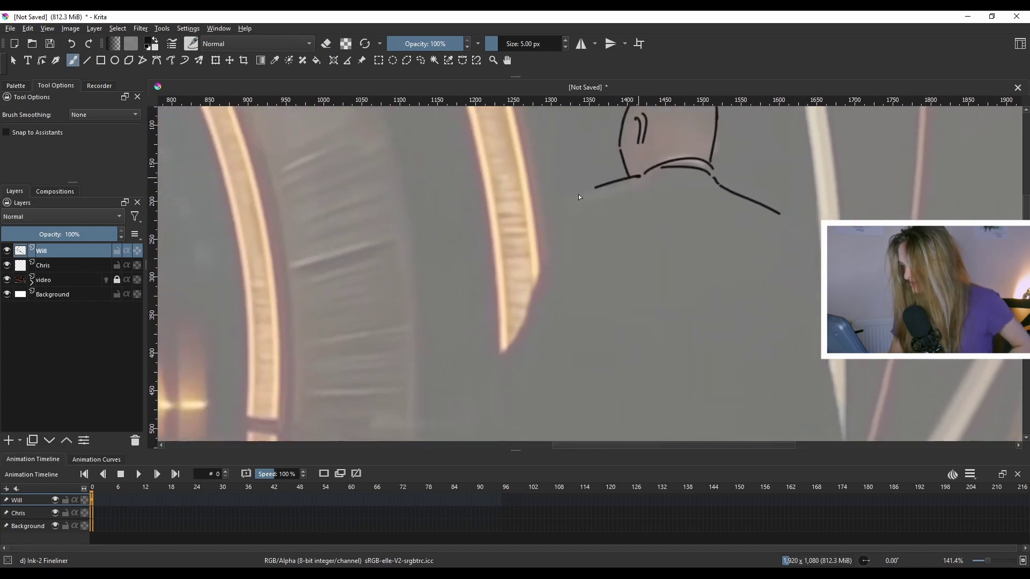
Trace the nearer man's jacket at frame 0: the left side and sleeve with its cuff, the hem, and the right sleeve
{"action": "mouse_move", "coordinate": [578, 198]}
{"action": "left_mouse_down"}
{"action": "mouse_move", "coordinate": [557, 211]}
{"action": "mouse_move", "coordinate": [537, 277]}
{"action": "mouse_move", "coordinate": [541, 246]}
{"action": "mouse_move", "coordinate": [522, 266]}
{"action": "left_mouse_up"}
{"action": "left_click_drag", "start_coordinate": [562, 378], "coordinate": [565, 299]}
{"action": "left_click_drag", "start_coordinate": [532, 179], "coordinate": [486, 298]}
{"action": "left_click_drag", "start_coordinate": [481, 315], "coordinate": [510, 333]}
{"action": "mouse_move", "coordinate": [507, 341]}
{"action": "left_mouse_down"}
{"action": "mouse_move", "coordinate": [560, 217]}
{"action": "mouse_move", "coordinate": [511, 340]}
{"action": "mouse_move", "coordinate": [772, 385]}
{"action": "mouse_move", "coordinate": [662, 395]}
{"action": "mouse_move", "coordinate": [809, 372]}
{"action": "left_mouse_up"}
{"action": "left_click_drag", "start_coordinate": [809, 141], "coordinate": [830, 364]}
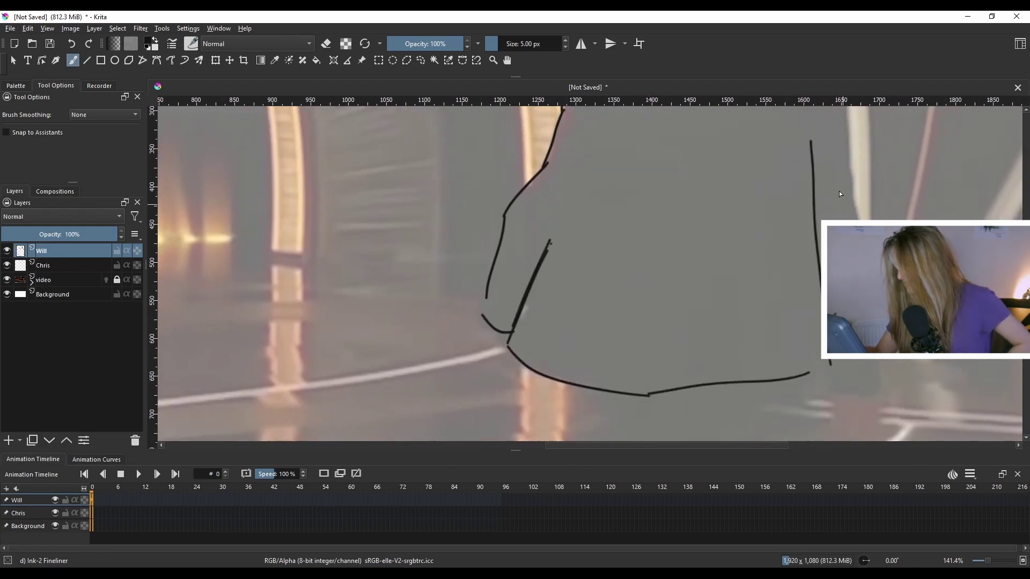
{"action": "left_click", "coordinate": [827, 153]}
{"action": "left_click_drag", "start_coordinate": [842, 151], "coordinate": [871, 370]}
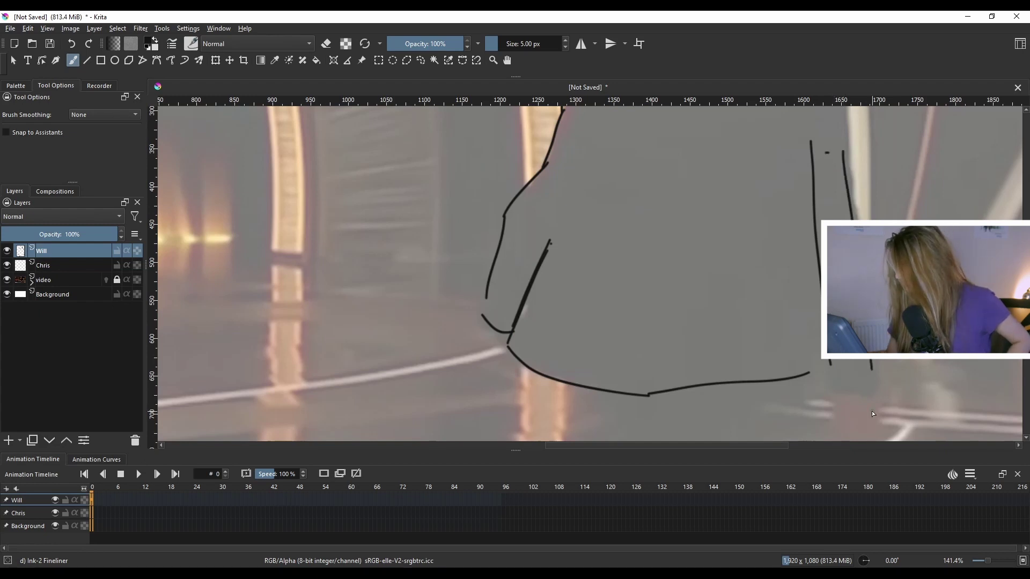
{"action": "key", "text": "minus"}
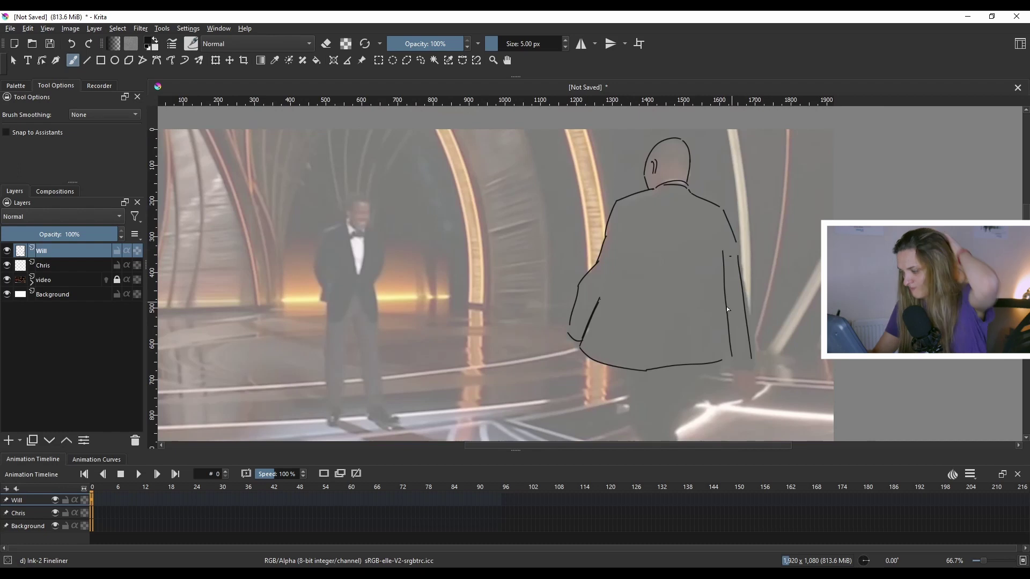
Trace both of the nearer man's trouser legs from the jacket hem down to the bottom edge of the picture
{"action": "scroll", "coordinate": [735, 384], "scroll_direction": "down", "scroll_amount": 5}
{"action": "left_click_drag", "start_coordinate": [614, 206], "coordinate": [640, 327]}
{"action": "left_click_drag", "start_coordinate": [645, 334], "coordinate": [657, 381]}
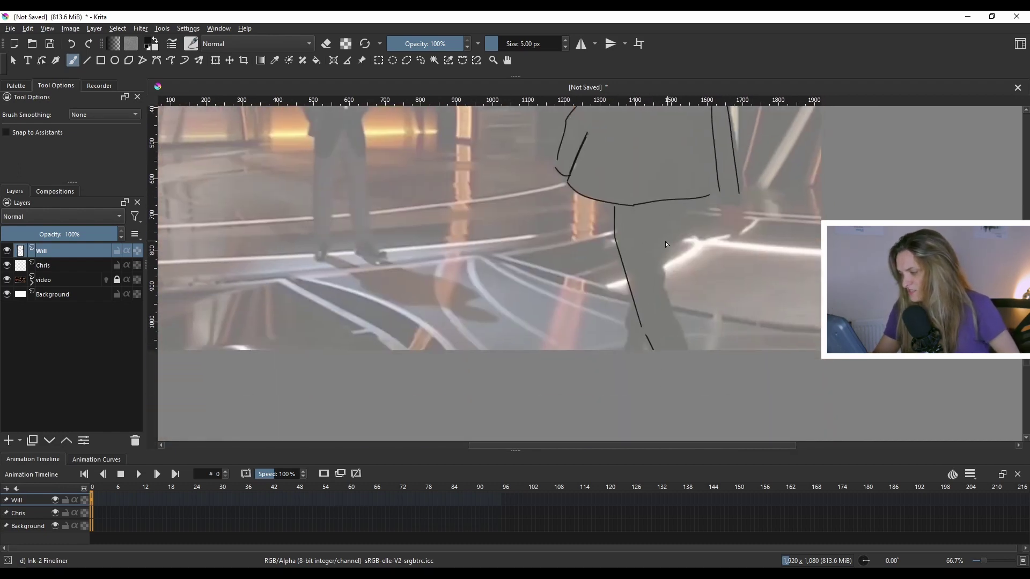
{"action": "mouse_move", "coordinate": [675, 225]}
{"action": "left_mouse_down"}
{"action": "mouse_move", "coordinate": [662, 248]}
{"action": "mouse_move", "coordinate": [663, 290]}
{"action": "left_mouse_up"}
{"action": "left_click_drag", "start_coordinate": [666, 292], "coordinate": [688, 351]}
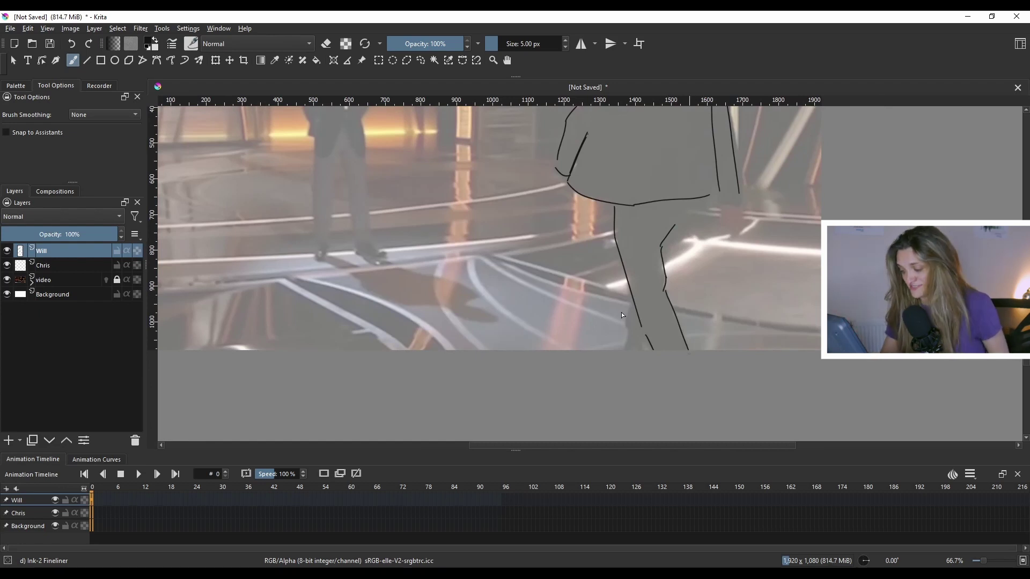
{"action": "left_click_drag", "start_coordinate": [631, 304], "coordinate": [623, 349]}
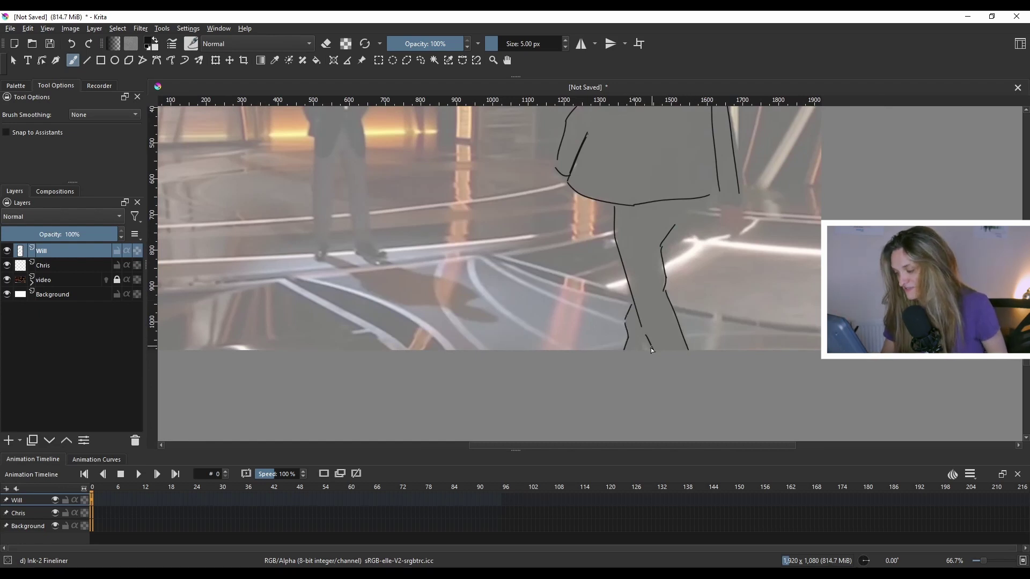
{"action": "mouse_move", "coordinate": [665, 258]}
{"action": "left_mouse_down"}
{"action": "mouse_move", "coordinate": [692, 210]}
{"action": "mouse_move", "coordinate": [714, 300]}
{"action": "left_mouse_up"}
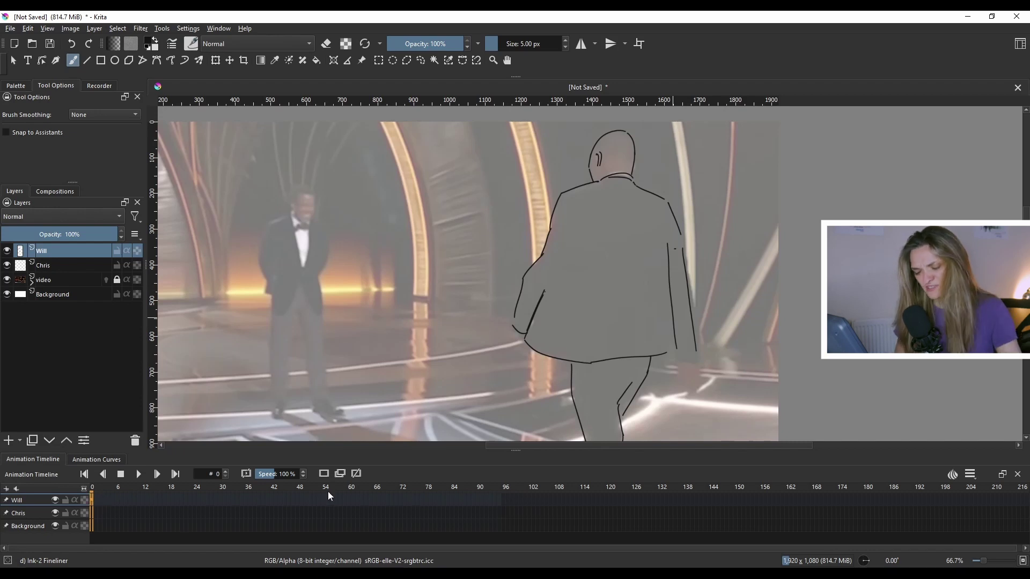
Create a blank frame on the Will layer at frame 4, compare it with frame 0, and return to frame 4
{"action": "left_click", "coordinate": [110, 500]}
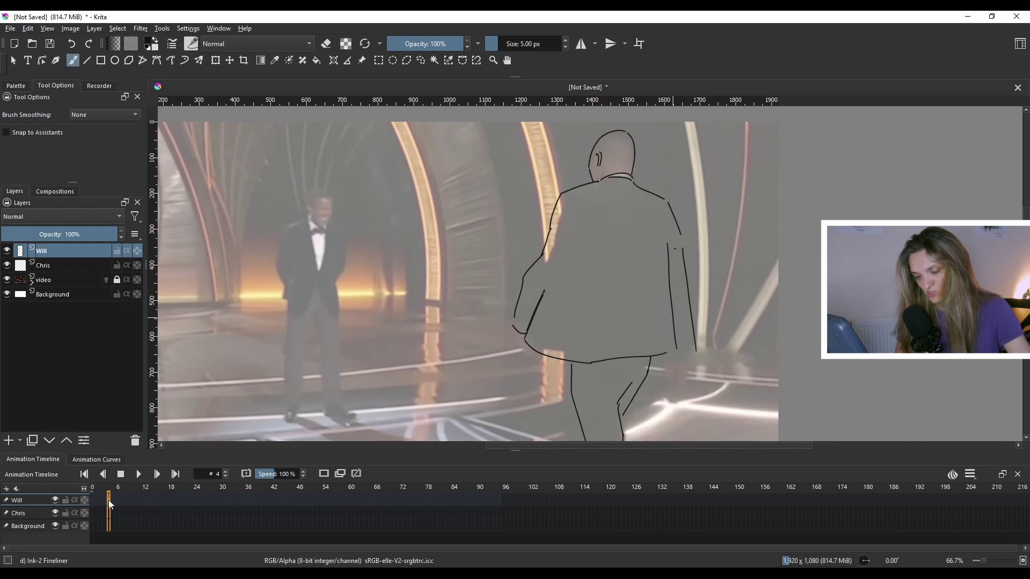
{"action": "left_click", "coordinate": [324, 475]}
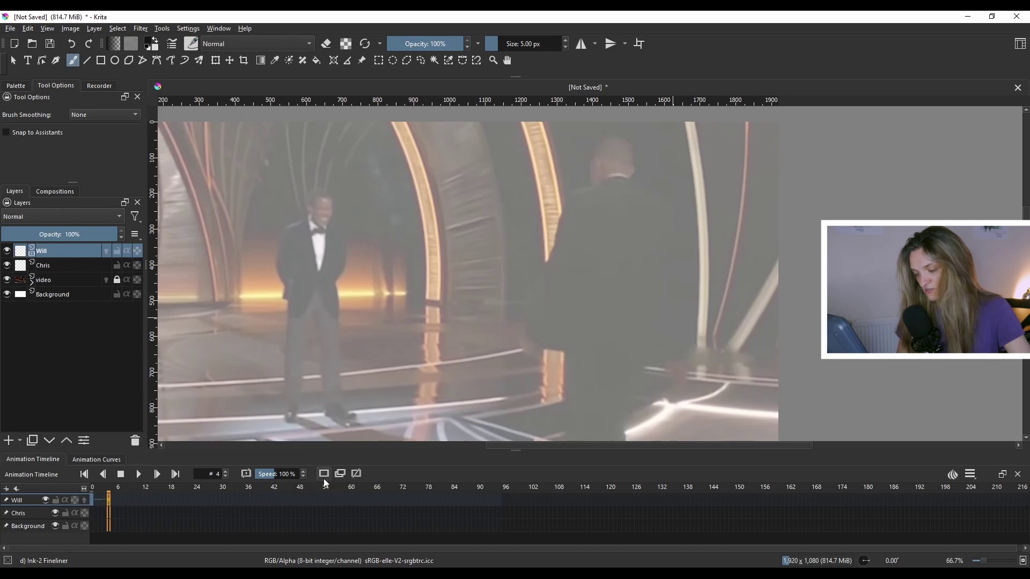
{"action": "left_click", "coordinate": [91, 502]}
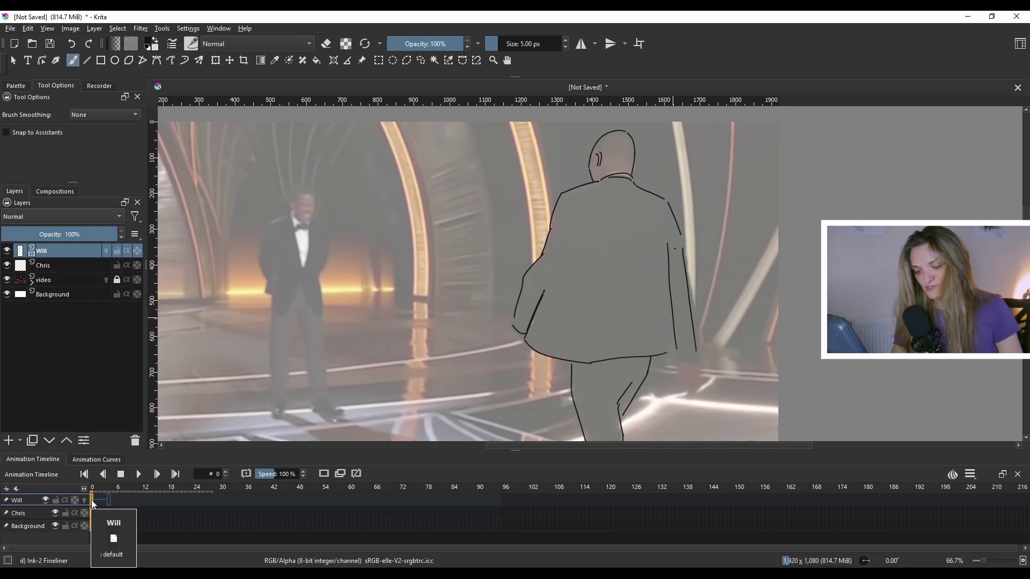
{"action": "left_click_drag", "start_coordinate": [95, 502], "coordinate": [104, 501]}
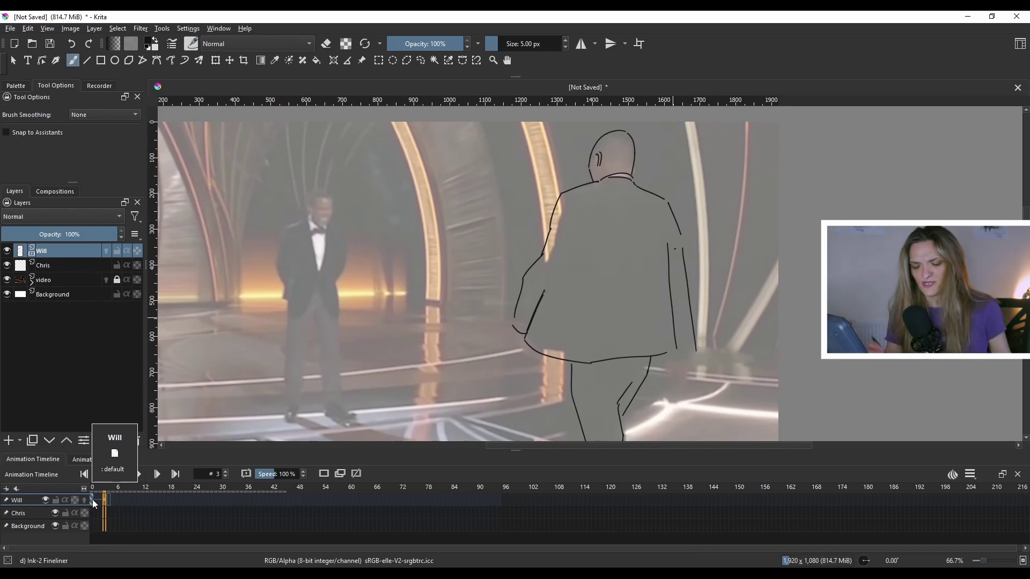
{"action": "left_click", "coordinate": [108, 500]}
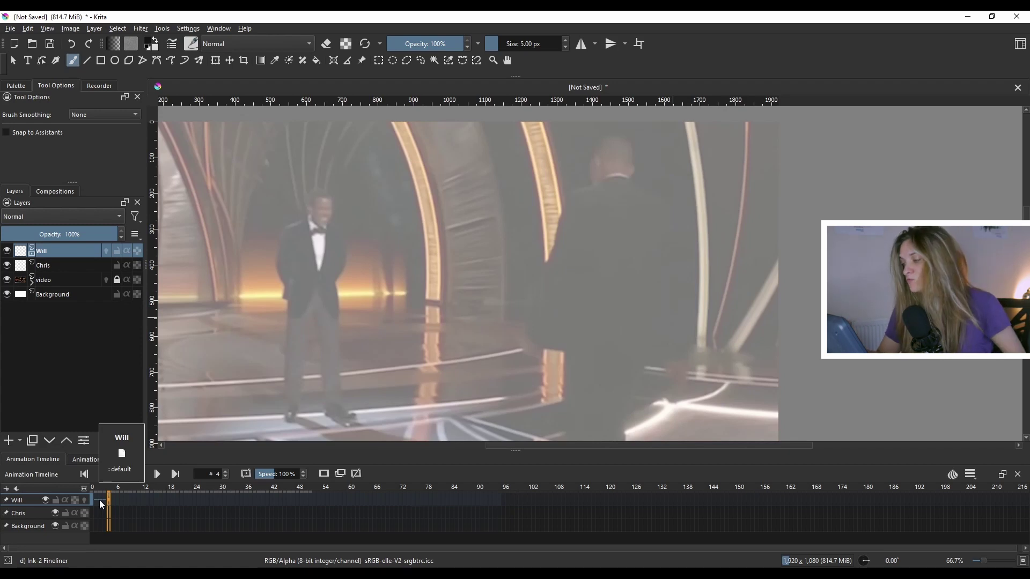
Trace the nearer man's head, collar, shoulders and left sleeve on the Will layer at frame 4, undoing stray strokes
{"action": "left_click_drag", "start_coordinate": [596, 160], "coordinate": [600, 171]}
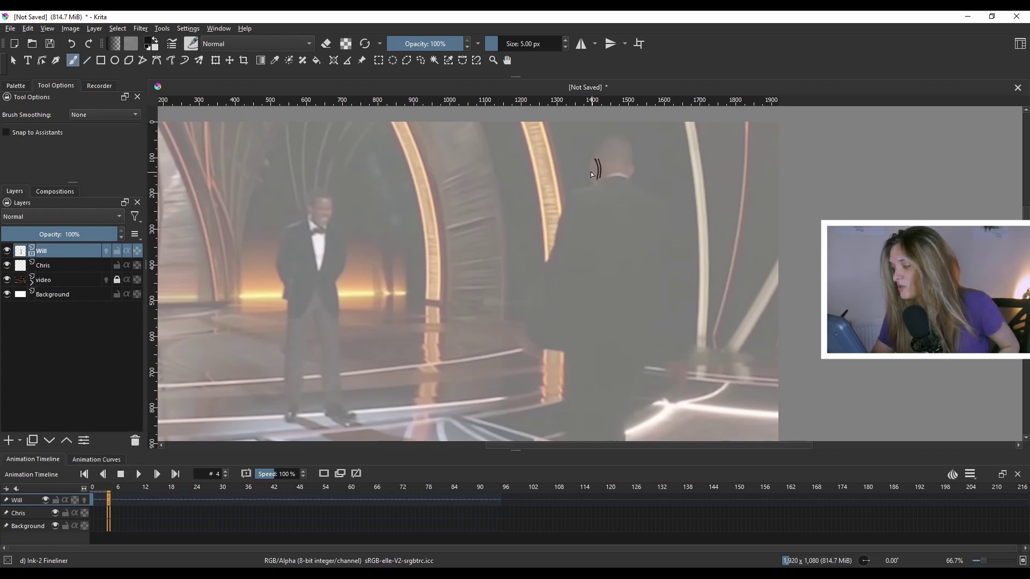
{"action": "key", "text": "ctrl+z"}
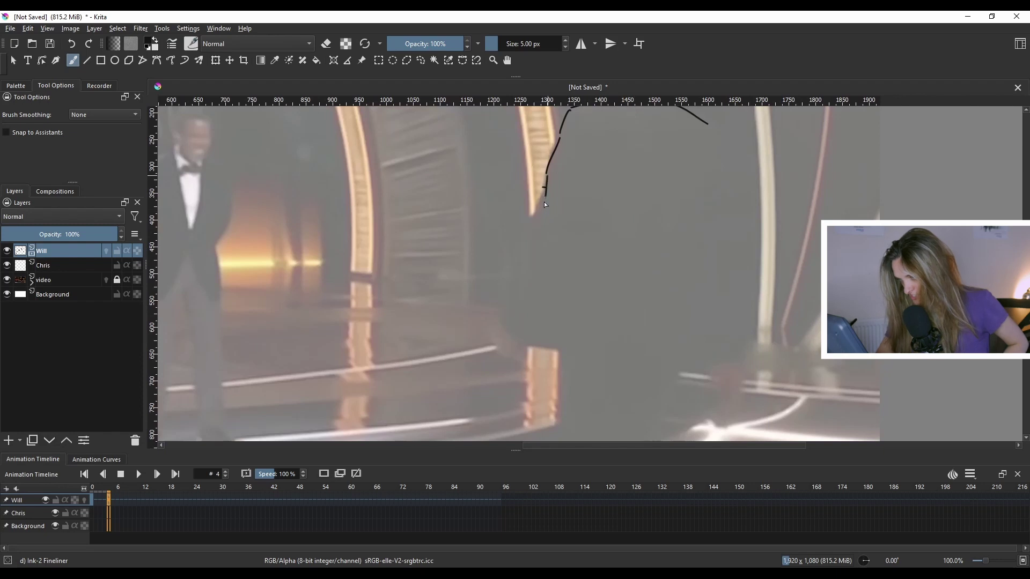
{"action": "left_click_drag", "start_coordinate": [543, 205], "coordinate": [523, 235]}
{"action": "left_click_drag", "start_coordinate": [508, 283], "coordinate": [502, 302]}
{"action": "left_click_drag", "start_coordinate": [501, 315], "coordinate": [512, 331]}
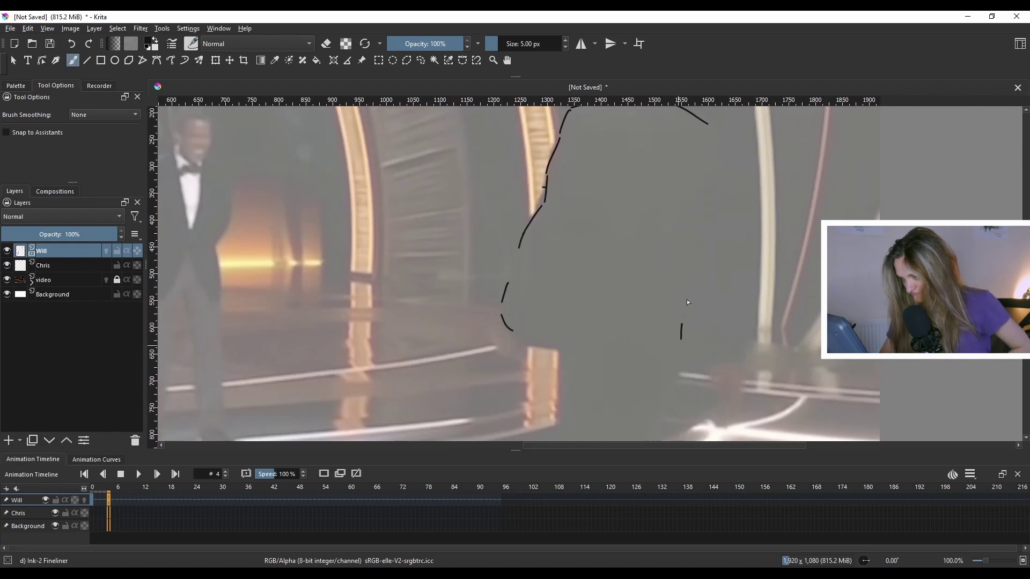
{"action": "key", "text": "ctrl+z"}
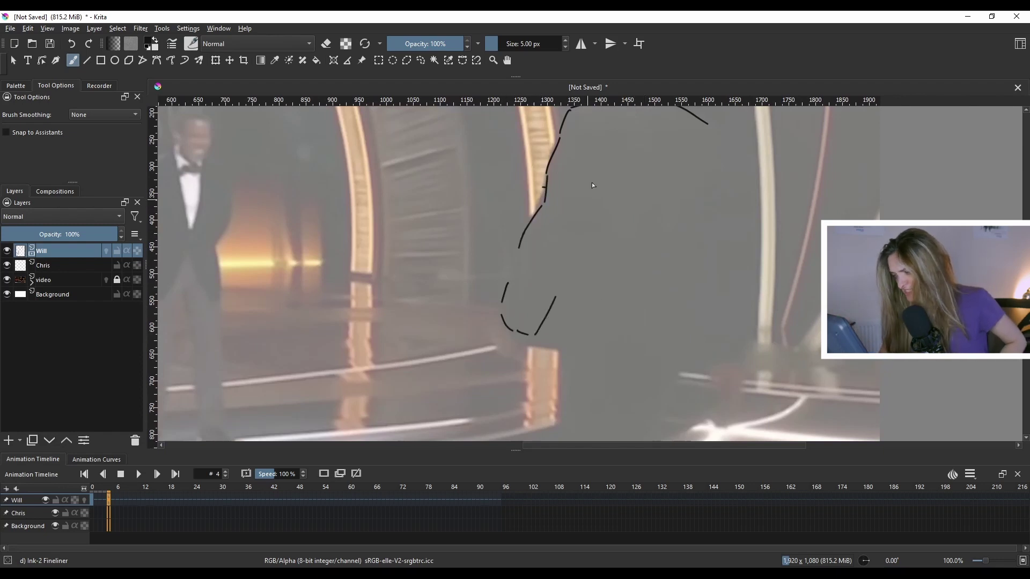
Trace the jacket hem, the hand below the left sleeve and both trouser legs at frame 4
{"action": "left_click_drag", "start_coordinate": [660, 335], "coordinate": [668, 220]}
{"action": "left_click_drag", "start_coordinate": [531, 225], "coordinate": [625, 239]}
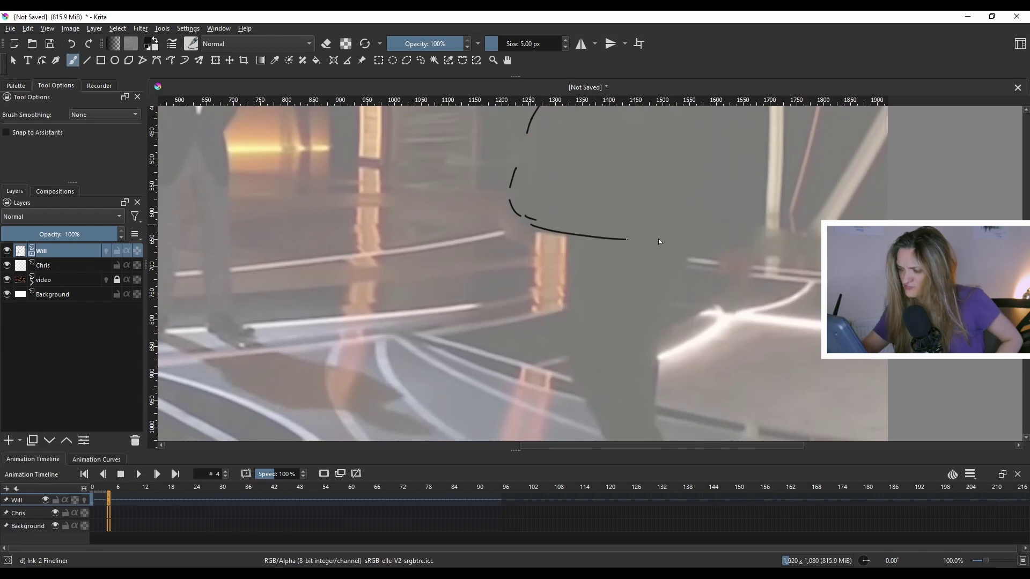
{"action": "mouse_move", "coordinate": [509, 200]}
{"action": "left_mouse_down"}
{"action": "mouse_move", "coordinate": [521, 242]}
{"action": "mouse_move", "coordinate": [544, 221]}
{"action": "mouse_move", "coordinate": [518, 241]}
{"action": "left_mouse_up"}
{"action": "scroll", "coordinate": [603, 349], "scroll_direction": "down", "scroll_amount": 3}
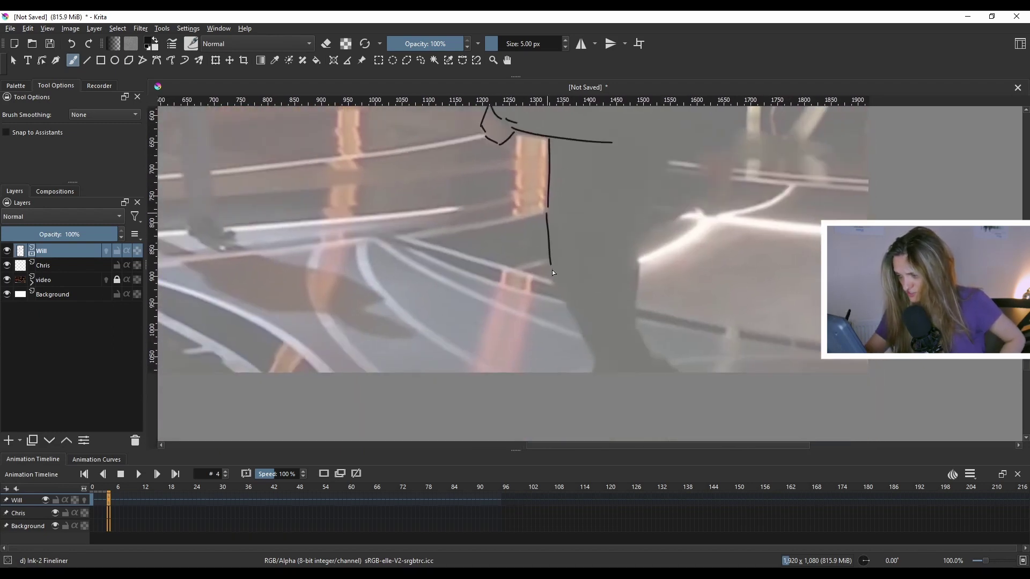
{"action": "left_click_drag", "start_coordinate": [553, 270], "coordinate": [610, 371]}
{"action": "left_click_drag", "start_coordinate": [645, 185], "coordinate": [625, 210]}
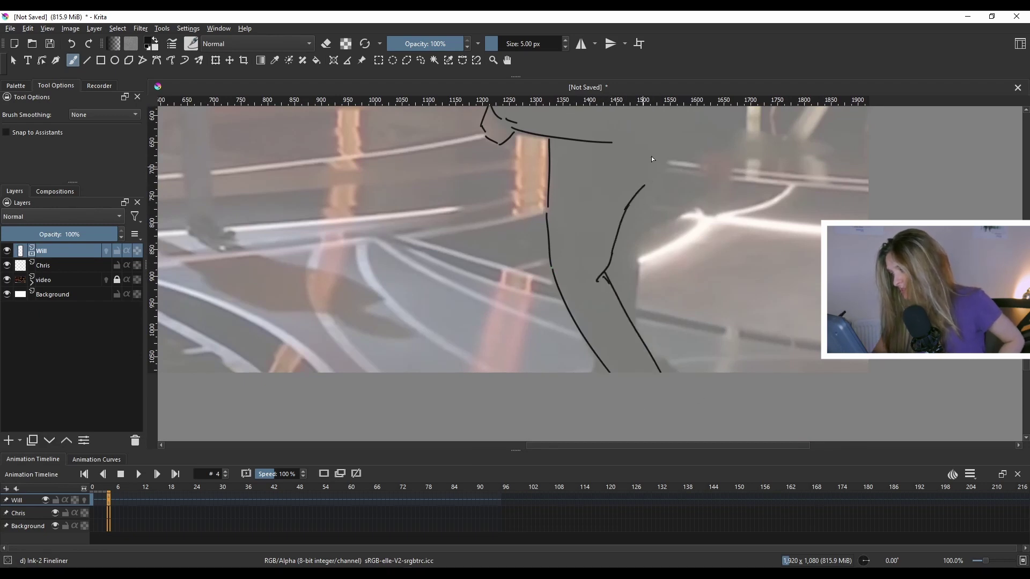
{"action": "left_click_drag", "start_coordinate": [654, 205], "coordinate": [638, 303]}
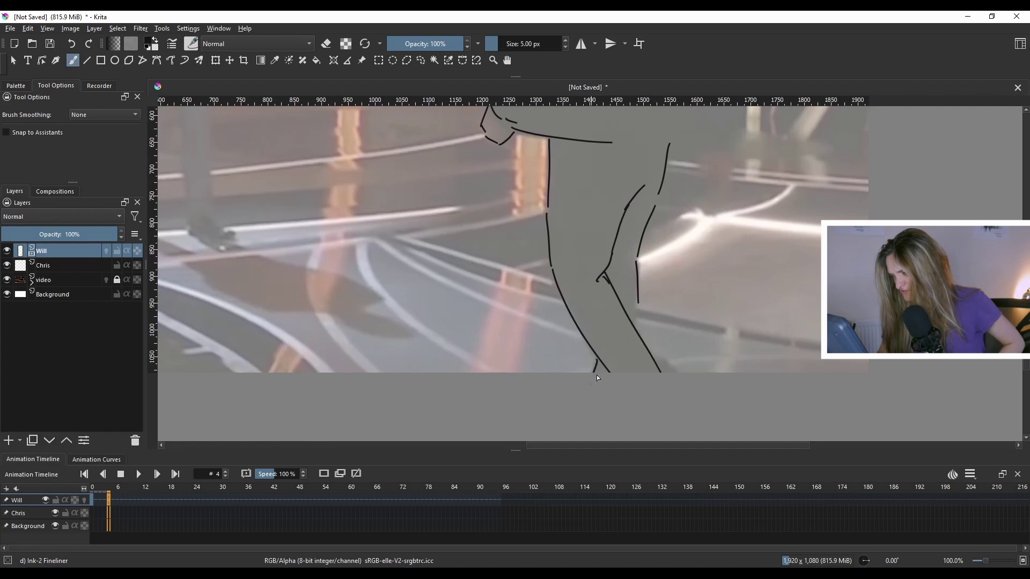
Complete the frame 4 drawing with the right shoulder, right sleeve and right hand
{"action": "scroll", "coordinate": [697, 333], "scroll_direction": "up", "scroll_amount": 4}
{"action": "scroll", "coordinate": [665, 225], "scroll_direction": "up", "scroll_amount": 4}
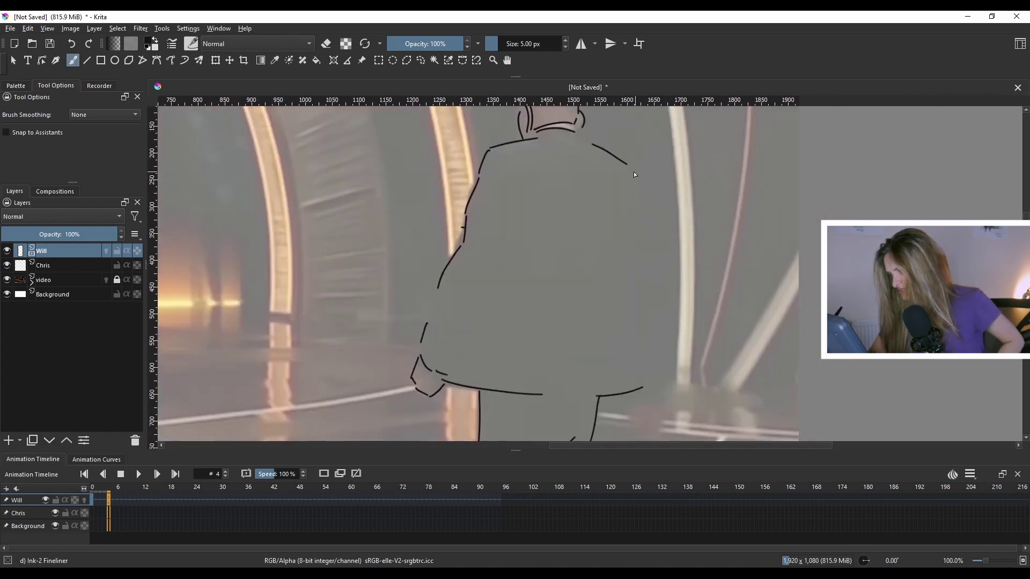
{"action": "mouse_move", "coordinate": [631, 170]}
{"action": "left_mouse_down"}
{"action": "mouse_move", "coordinate": [642, 183]}
{"action": "mouse_move", "coordinate": [664, 357]}
{"action": "left_mouse_up"}
{"action": "left_click_drag", "start_coordinate": [630, 202], "coordinate": [640, 262]}
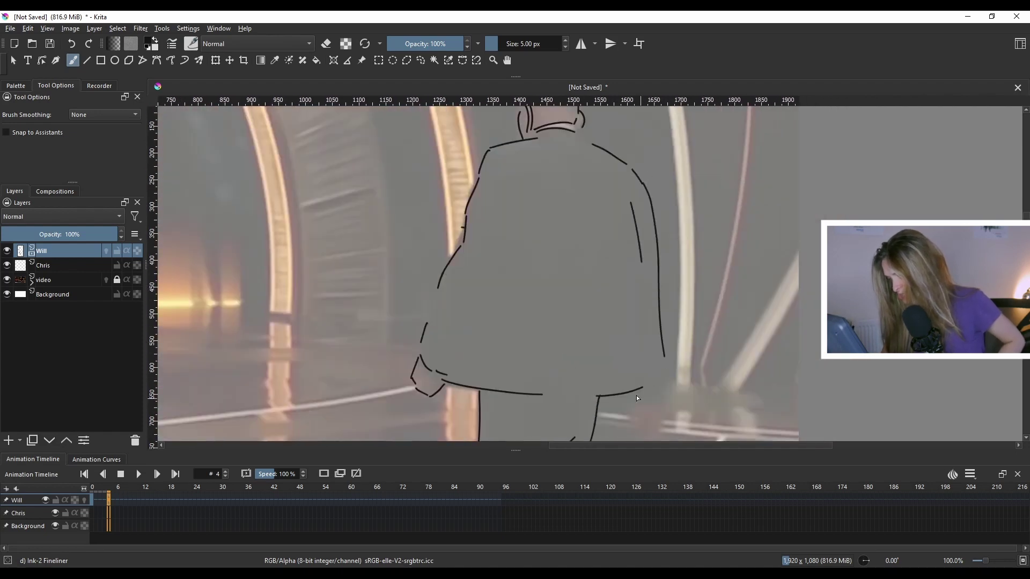
{"action": "scroll", "coordinate": [697, 354], "scroll_direction": "down", "scroll_amount": 4}
{"action": "scroll", "coordinate": [718, 295], "scroll_direction": "down", "scroll_amount": 2}
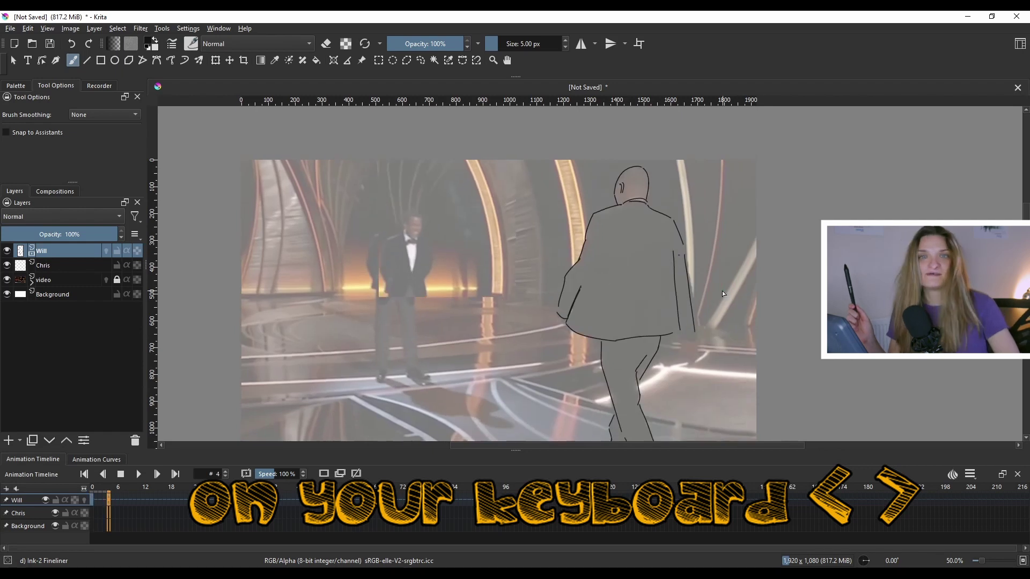
Return to frame 0 and add the elbow crease and the small hand lines at the left cuff
{"action": "key", "text": "Left"}
{"action": "key", "text": "Left"}
{"action": "key", "text": "Left"}
{"action": "key", "text": "Left"}
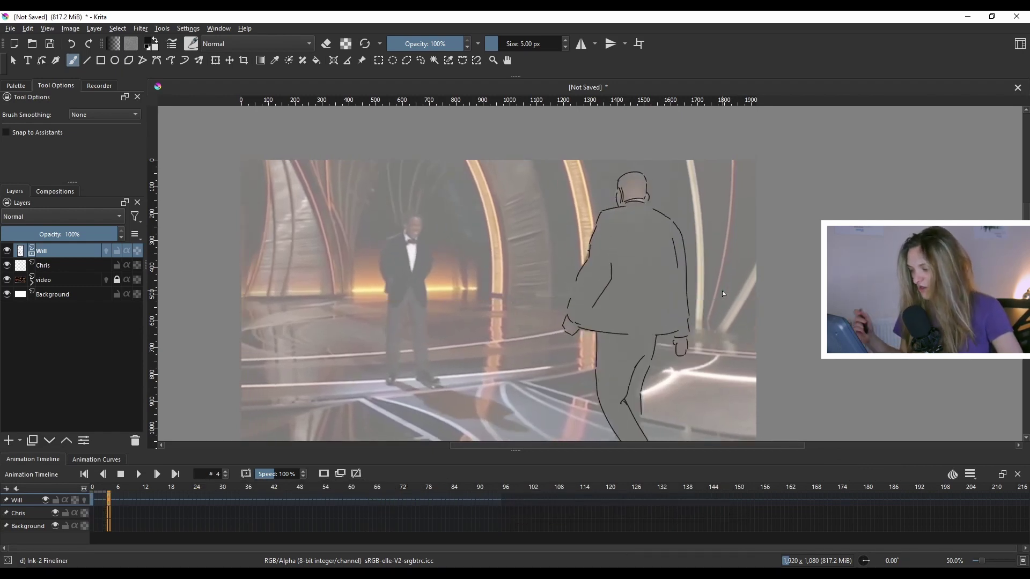
{"action": "left_click_drag", "start_coordinate": [593, 263], "coordinate": [590, 274]}
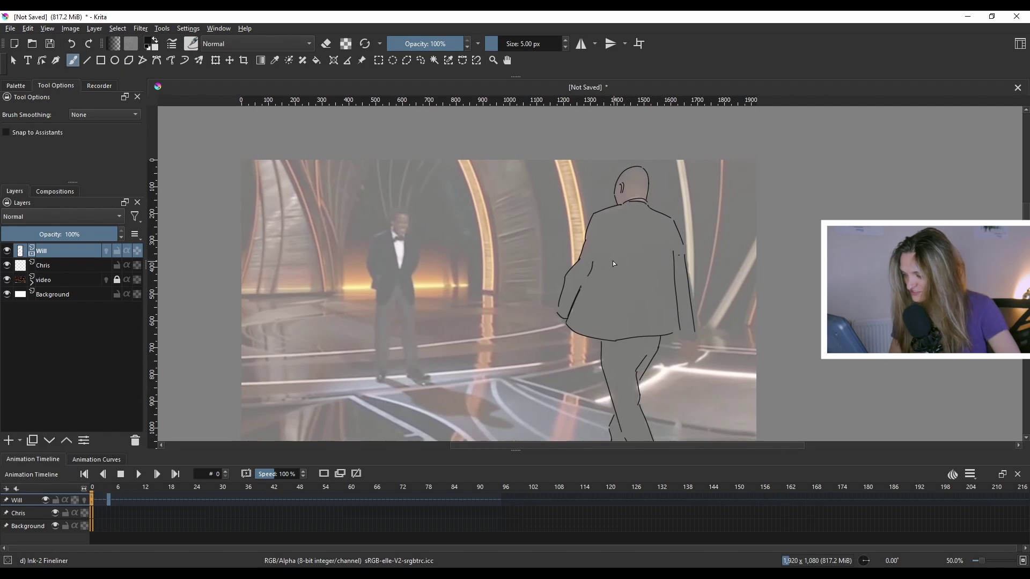
{"action": "left_click_drag", "start_coordinate": [558, 318], "coordinate": [565, 325]}
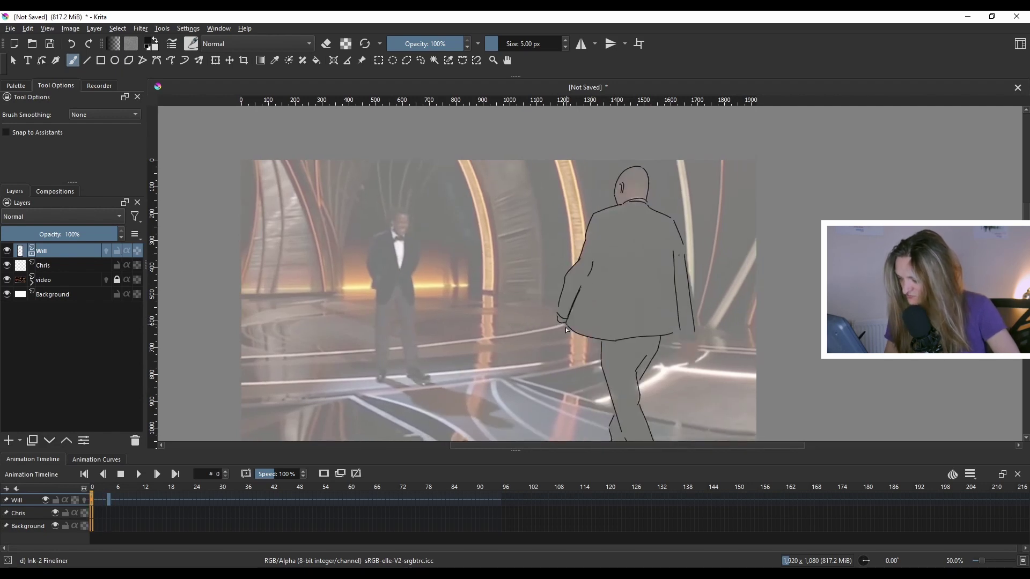
Go to frame 8 and create a blank frame there on the Will layer
{"action": "key", "text": "period"}
{"action": "key", "text": "period"}
{"action": "key", "text": "period"}
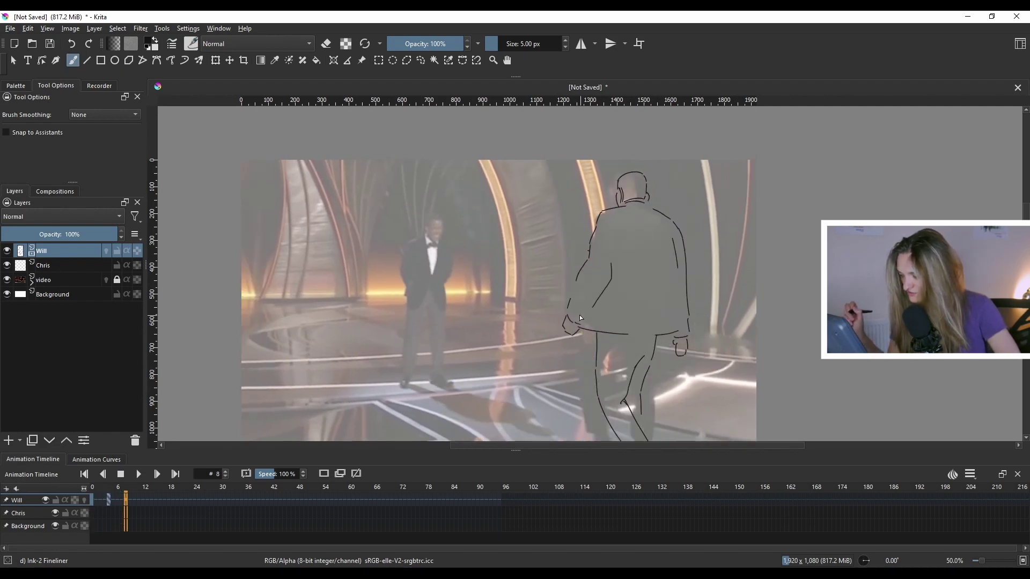
{"action": "key", "text": "Left"}
{"action": "key", "text": "Left"}
{"action": "key", "text": "Left"}
{"action": "key", "text": "Left"}
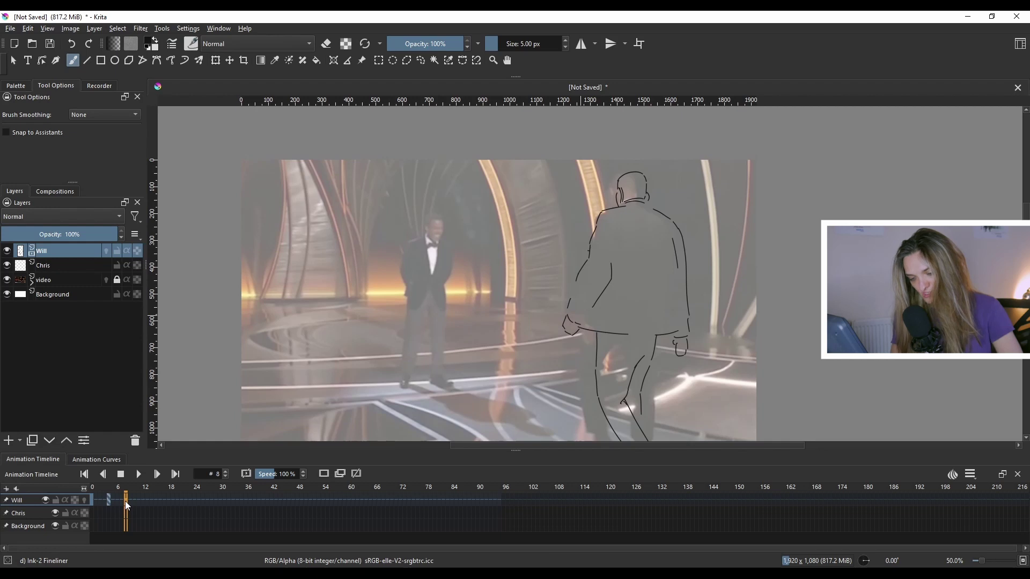
{"action": "left_click", "coordinate": [325, 476]}
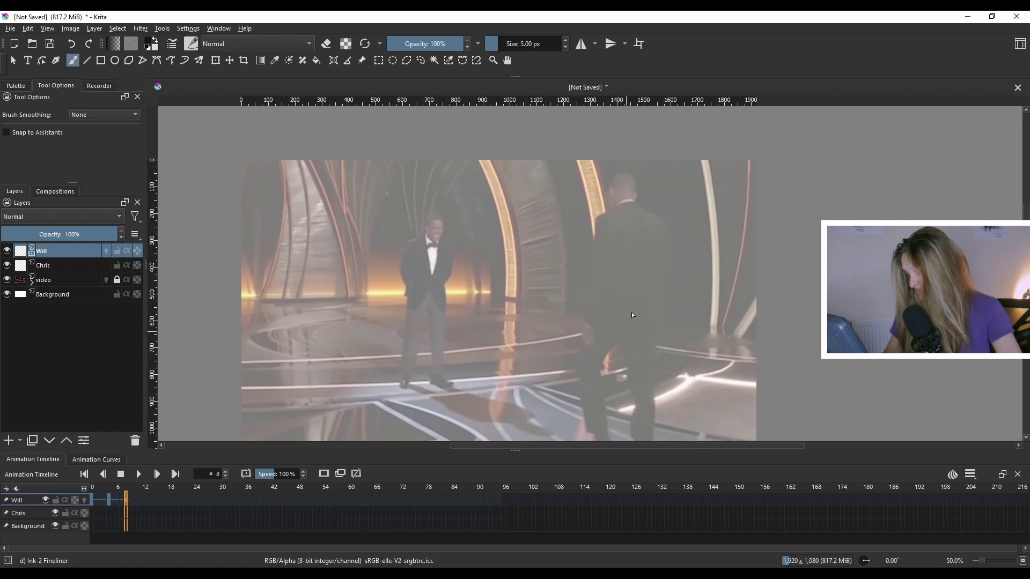
Trace Will's head, jacket, sleeves, left hand and both trouser legs at frame 8 on the Will layer
{"action": "mouse_move", "coordinate": [632, 312]}
{"action": "left_mouse_down"}
{"action": "mouse_move", "coordinate": [610, 192]}
{"action": "mouse_move", "coordinate": [583, 336]}
{"action": "mouse_move", "coordinate": [597, 377]}
{"action": "left_mouse_up"}
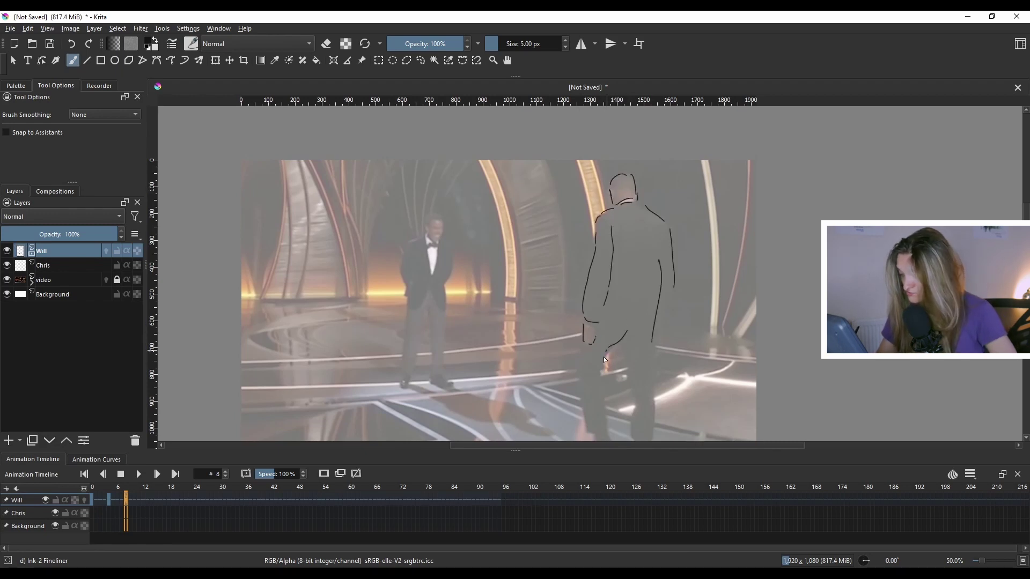
{"action": "mouse_move", "coordinate": [612, 315]}
{"action": "left_mouse_down"}
{"action": "mouse_move", "coordinate": [594, 260]}
{"action": "mouse_move", "coordinate": [561, 325]}
{"action": "mouse_move", "coordinate": [590, 368]}
{"action": "mouse_move", "coordinate": [575, 371]}
{"action": "mouse_move", "coordinate": [596, 385]}
{"action": "left_mouse_up"}
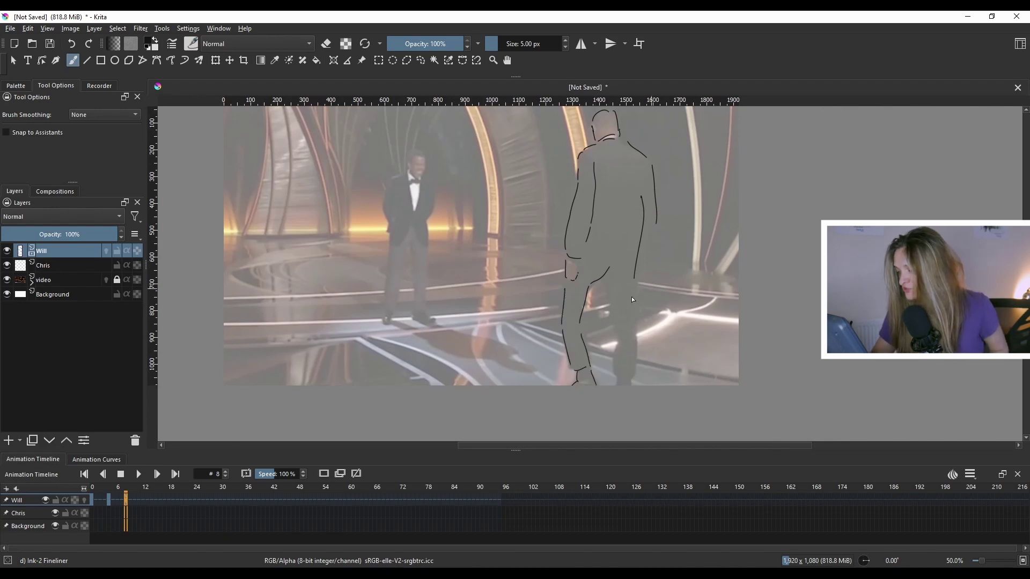
{"action": "left_click_drag", "start_coordinate": [607, 281], "coordinate": [618, 350]}
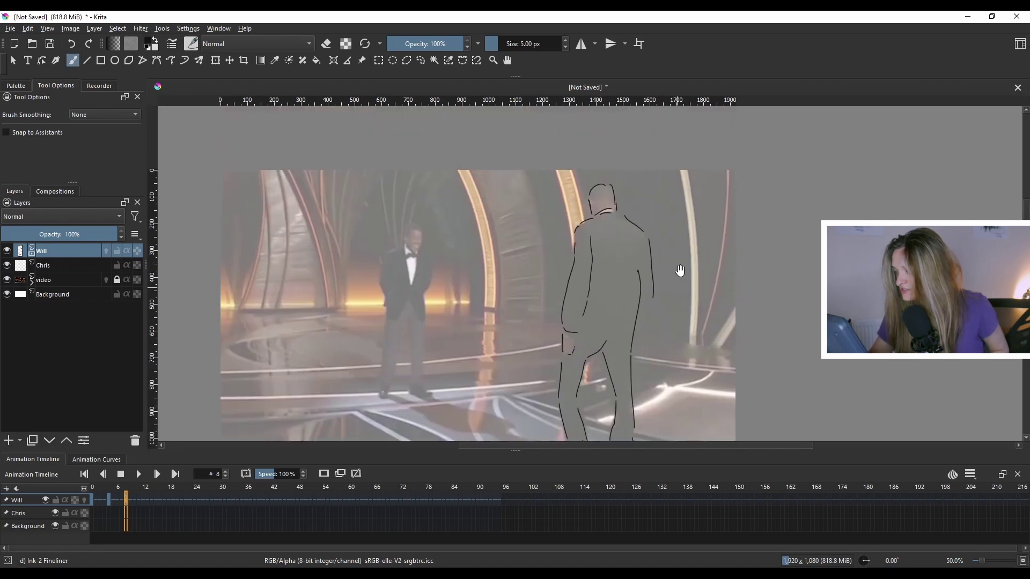
Start a new Will drawing at frame 12 with the head, left sleeve and hand, right shoulder and sleeve, and jacket hem
{"action": "left_click_drag", "start_coordinate": [575, 348], "coordinate": [575, 361]}
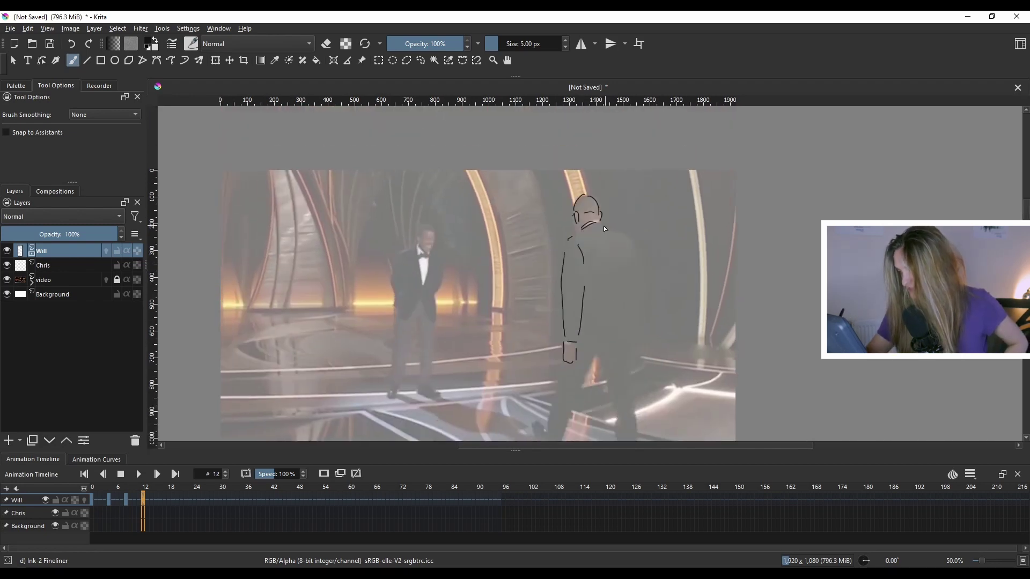
{"action": "left_click_drag", "start_coordinate": [628, 240], "coordinate": [640, 294]}
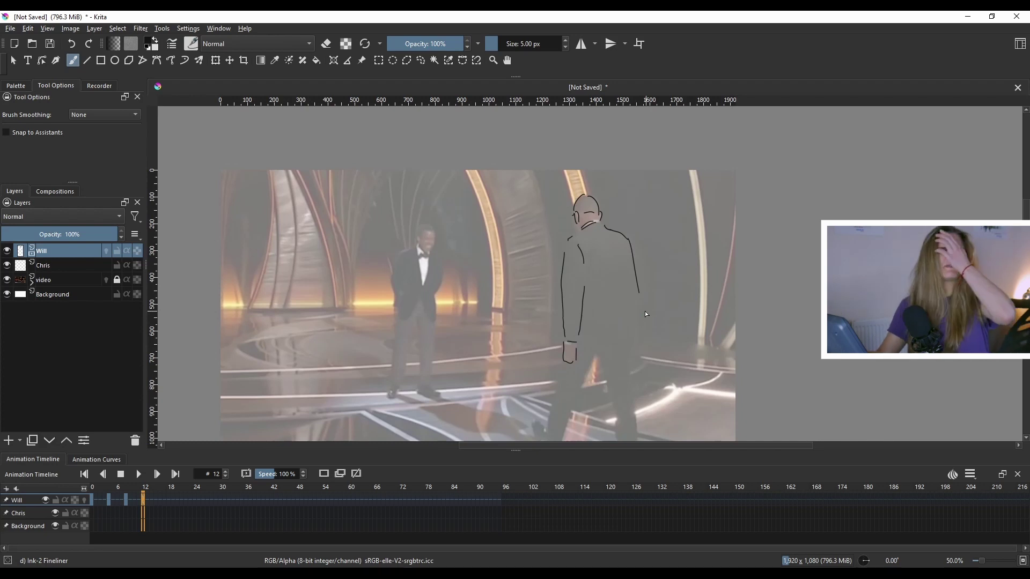
{"action": "left_click_drag", "start_coordinate": [590, 344], "coordinate": [638, 339]}
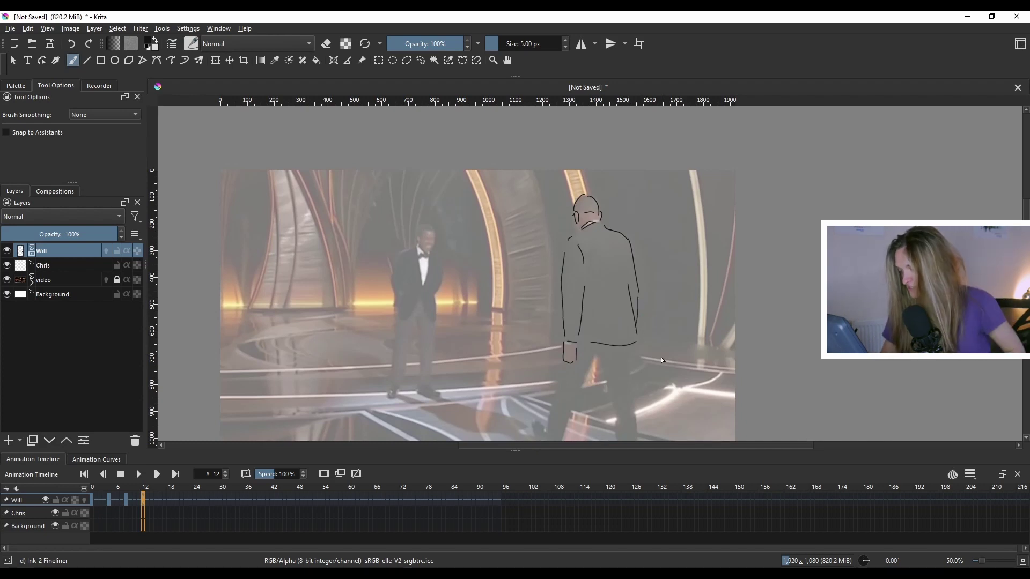
Complete the frame 12 drawing with both trouser legs and both shoes
{"action": "scroll", "coordinate": [655, 372], "scroll_direction": "down", "scroll_amount": 3}
{"action": "mouse_move", "coordinate": [562, 333]}
{"action": "left_mouse_down"}
{"action": "mouse_move", "coordinate": [579, 336]}
{"action": "mouse_move", "coordinate": [591, 261]}
{"action": "left_mouse_up"}
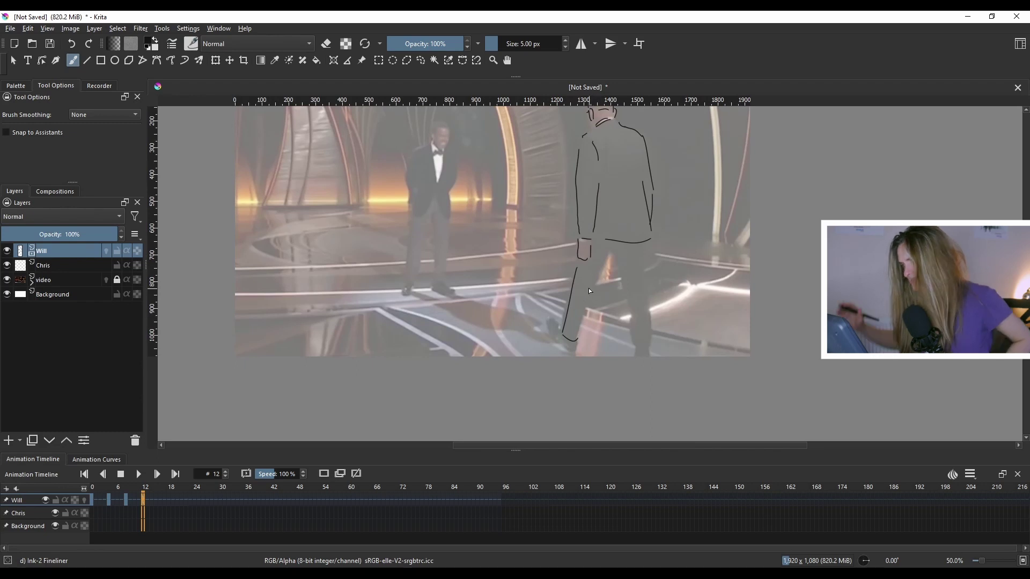
{"action": "mouse_move", "coordinate": [578, 338]}
{"action": "left_mouse_down"}
{"action": "mouse_move", "coordinate": [613, 254]}
{"action": "mouse_move", "coordinate": [632, 253]}
{"action": "mouse_move", "coordinate": [613, 257]}
{"action": "mouse_move", "coordinate": [637, 337]}
{"action": "left_mouse_up"}
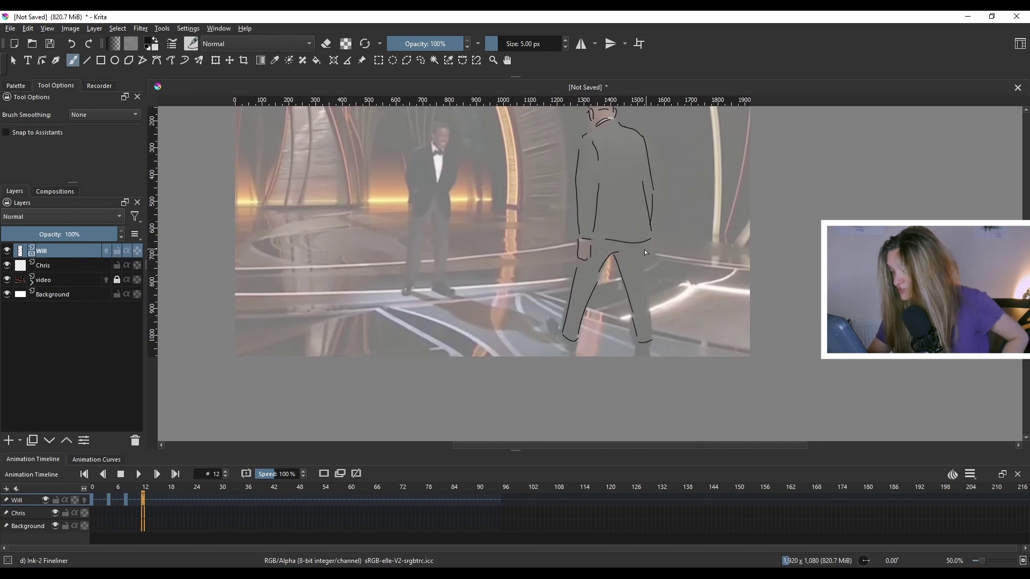
{"action": "left_click_drag", "start_coordinate": [645, 249], "coordinate": [651, 335]}
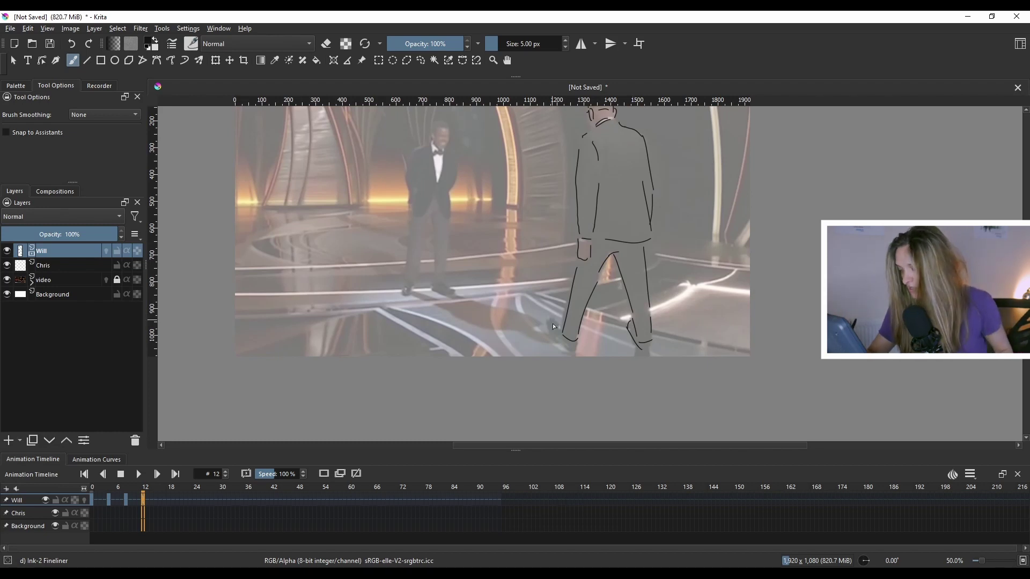
{"action": "left_click_drag", "start_coordinate": [556, 339], "coordinate": [571, 353]}
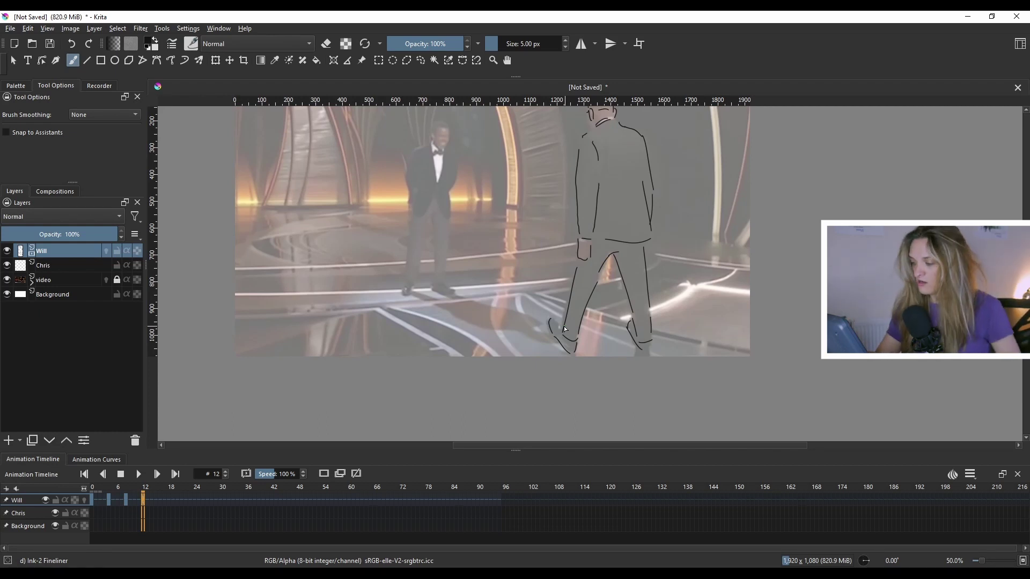
Create a blank frame at frame 16 on the Will layer and turn on its onion skins
{"action": "scroll", "coordinate": [691, 238], "scroll_direction": "up", "scroll_amount": 3}
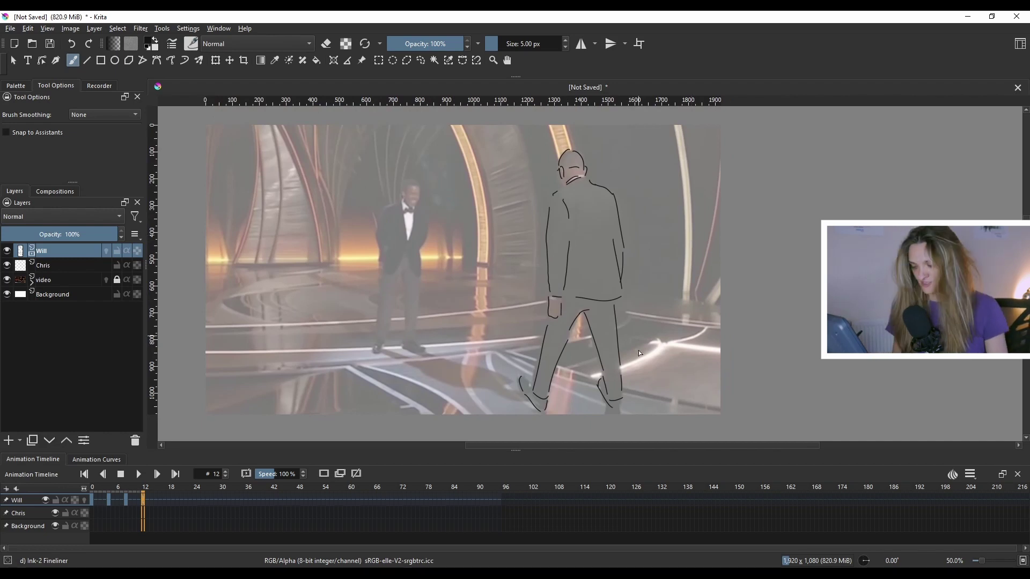
{"action": "left_click", "coordinate": [160, 501]}
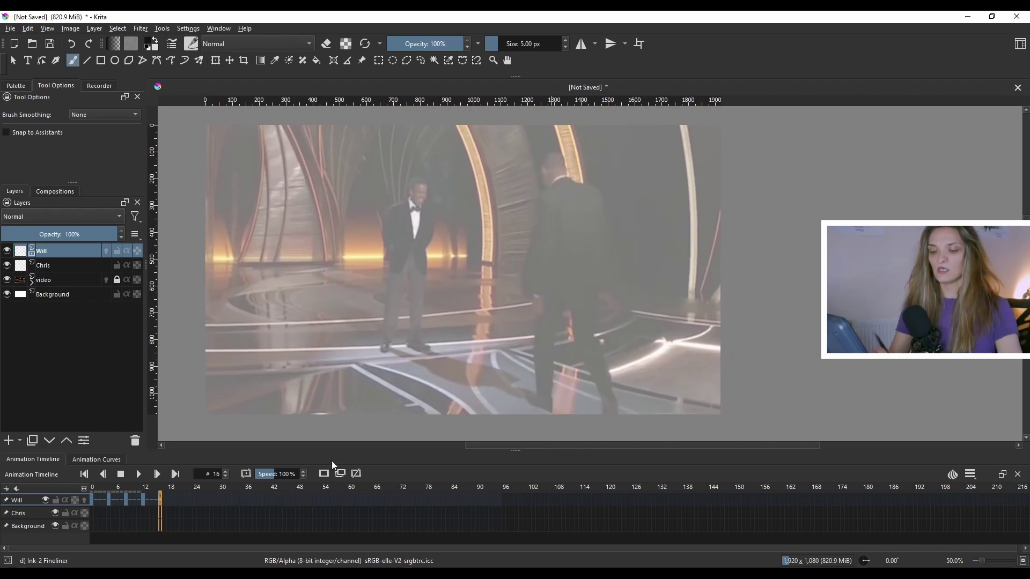
{"action": "left_click", "coordinate": [84, 500]}
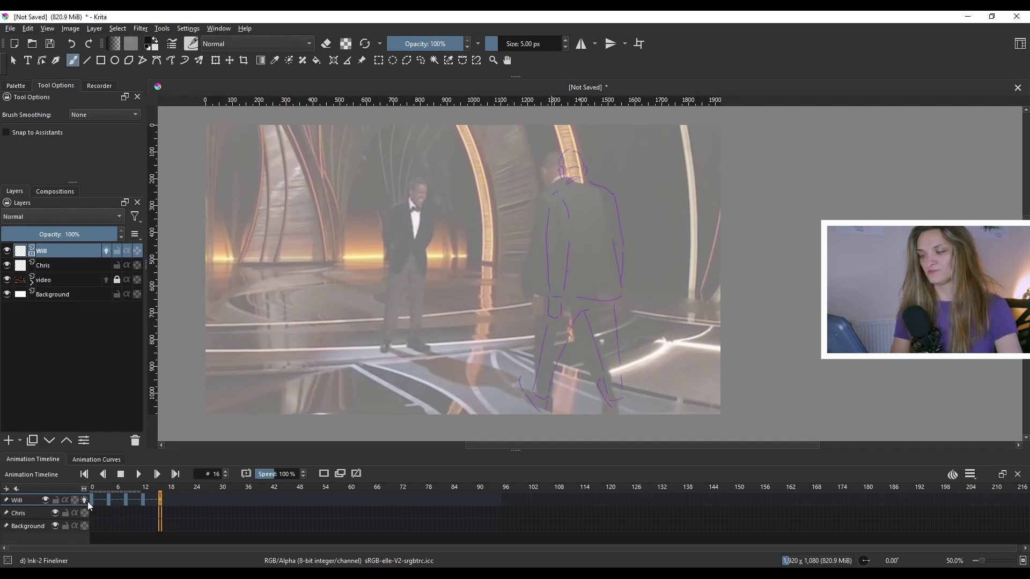
Step back from frame 16 to frame 0, comparing the neighbouring Will drawings through the onion skins
{"action": "key", "text": "Left"}
{"action": "key", "text": "Left"}
{"action": "key", "text": "Left"}
{"action": "key", "text": "Left"}
{"action": "key", "text": "Left"}
{"action": "key", "text": "Left"}
{"action": "key", "text": "Left"}
{"action": "key", "text": "Left"}
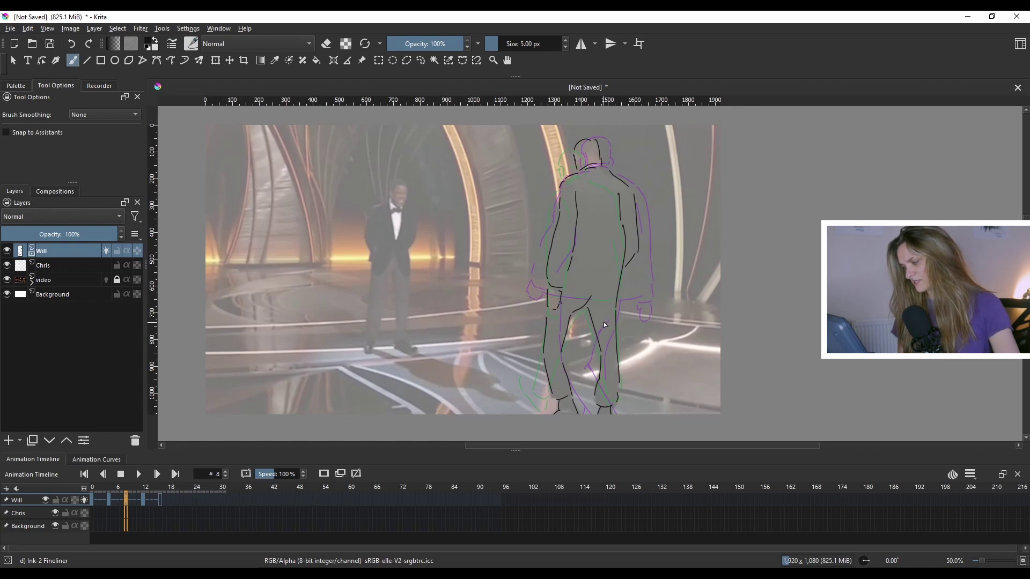
{"action": "key", "text": "Left"}
{"action": "key", "text": "Left"}
{"action": "key", "text": "Left"}
{"action": "key", "text": "Left"}
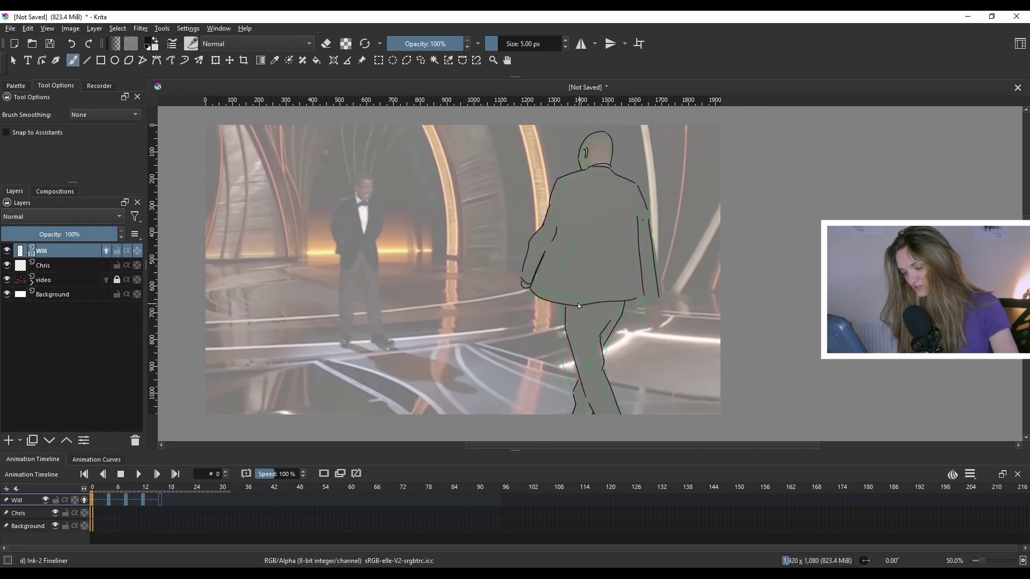
Return to frame 8 and add the missing jacket hem line to the Will drawing
{"action": "key", "text": "."}
{"action": "key", "text": "."}
{"action": "key", "text": "."}
{"action": "key", "text": "."}
{"action": "key", "text": "."}
{"action": "key", "text": "."}
{"action": "key", "text": "."}
{"action": "key", "text": "."}
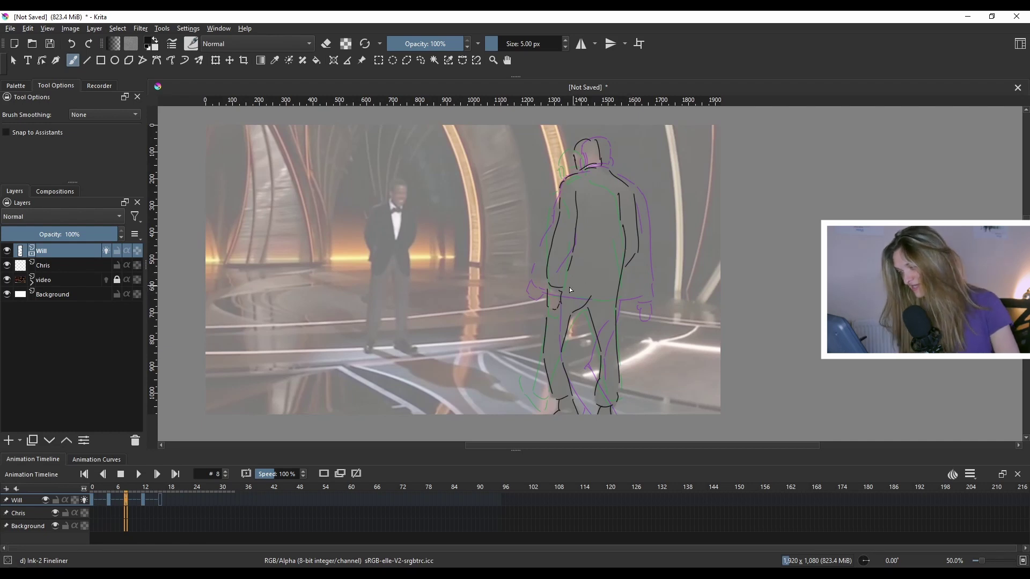
{"action": "left_click_drag", "start_coordinate": [569, 290], "coordinate": [621, 291]}
Go back to frame 16 and turn off the Will layer's onion skins
{"action": "key", "text": "Right"}
{"action": "key", "text": "Right"}
{"action": "key", "text": "Right"}
{"action": "key", "text": "Right"}
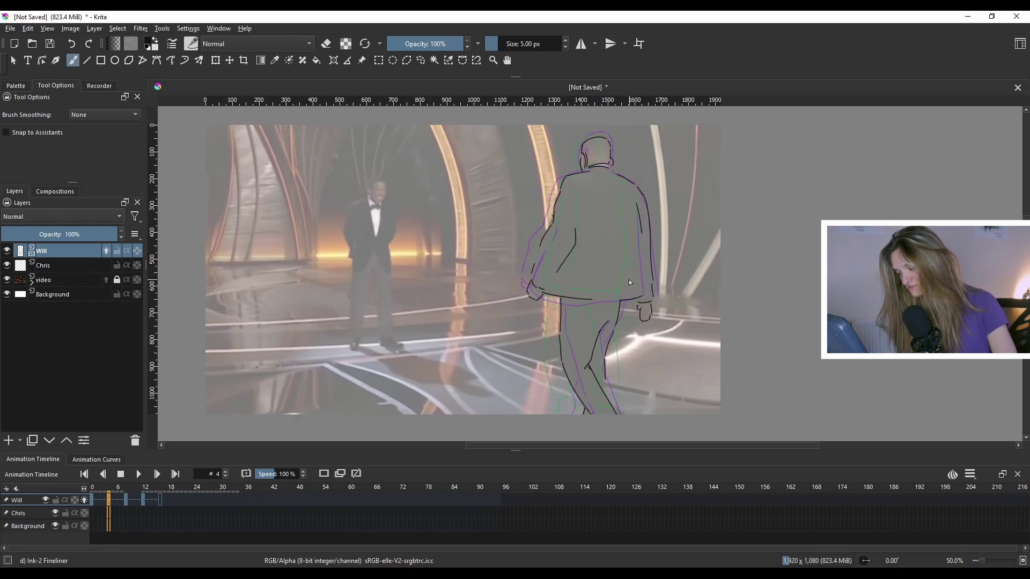
{"action": "key", "text": "Right"}
{"action": "key", "text": "Right"}
{"action": "key", "text": "Right"}
{"action": "key", "text": "Right"}
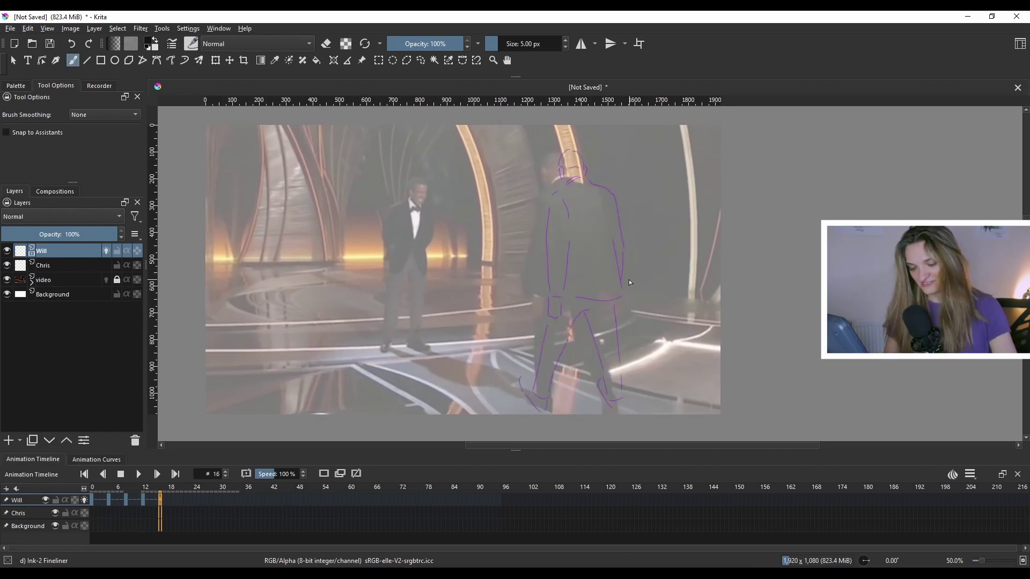
{"action": "left_click", "coordinate": [86, 500]}
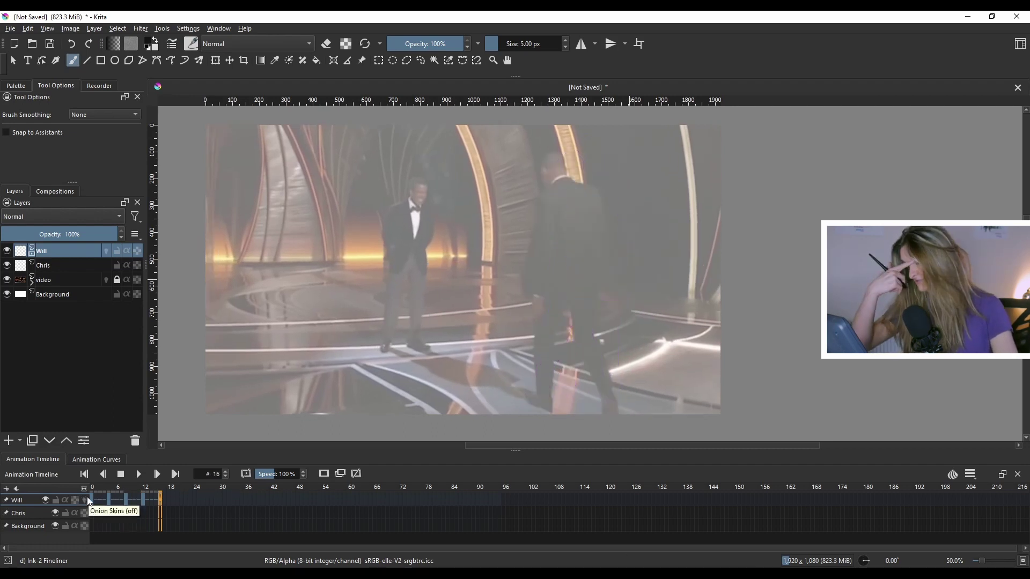
Trace the head, left sleeve, right shoulder, right sleeve and jacket hem at frame 16
{"action": "mouse_move", "coordinate": [543, 169]}
{"action": "left_mouse_down"}
{"action": "mouse_move", "coordinate": [565, 176]}
{"action": "mouse_move", "coordinate": [548, 185]}
{"action": "mouse_move", "coordinate": [565, 179]}
{"action": "mouse_move", "coordinate": [534, 234]}
{"action": "left_mouse_up"}
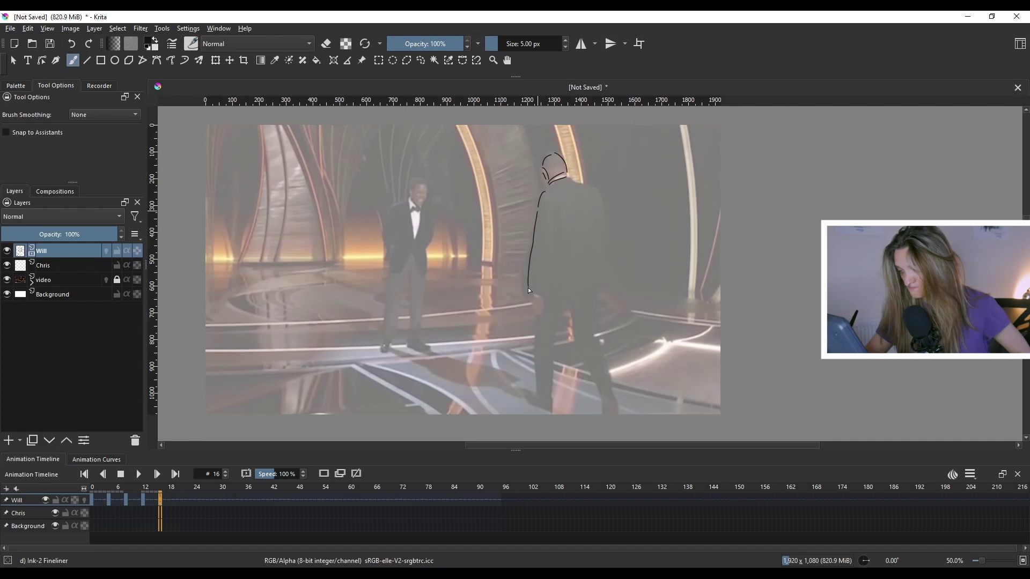
{"action": "left_click_drag", "start_coordinate": [556, 199], "coordinate": [547, 292]}
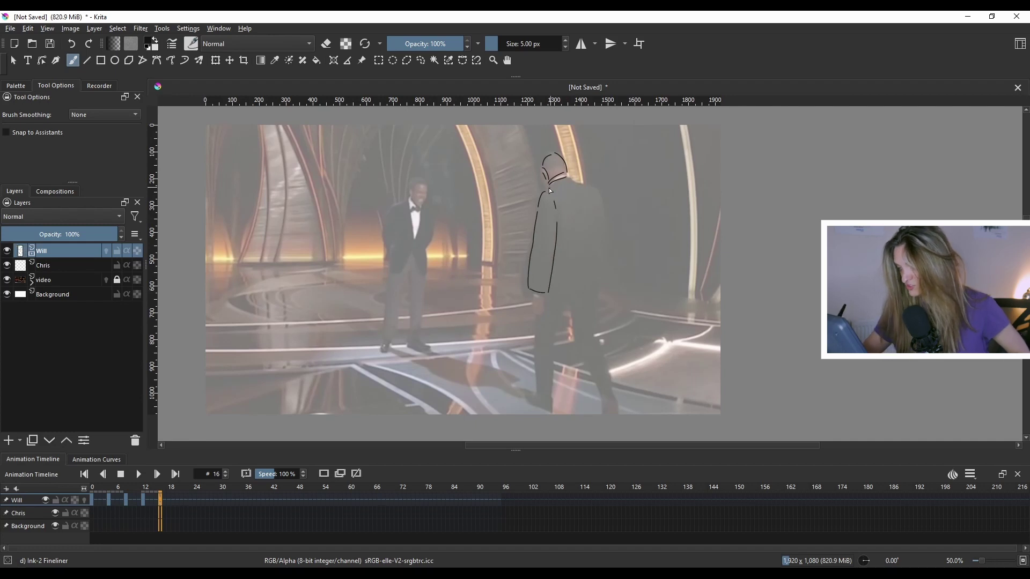
{"action": "mouse_move", "coordinate": [572, 180]}
{"action": "left_mouse_down"}
{"action": "mouse_move", "coordinate": [594, 190]}
{"action": "mouse_move", "coordinate": [605, 218]}
{"action": "mouse_move", "coordinate": [597, 248]}
{"action": "left_mouse_up"}
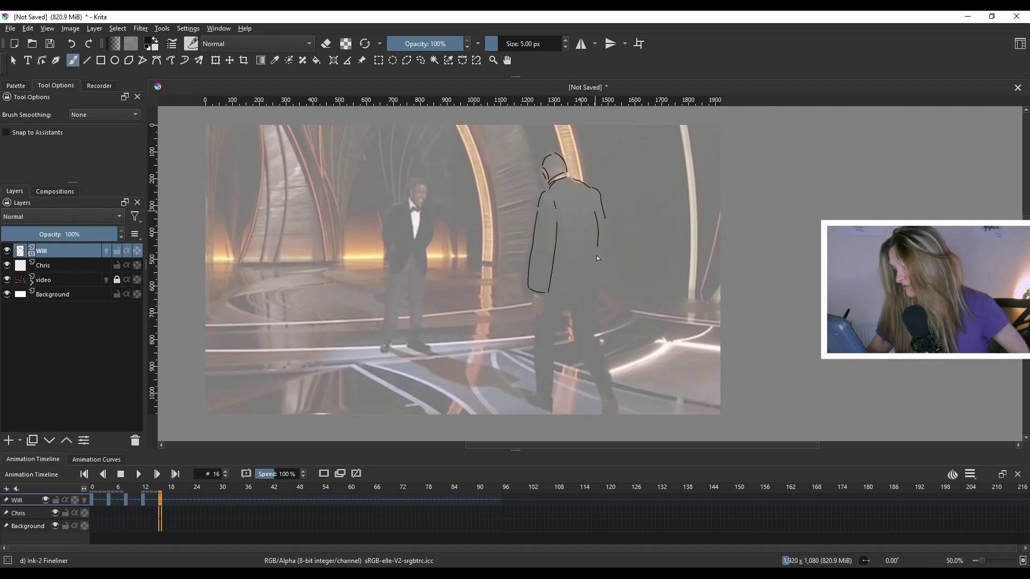
{"action": "key", "text": "ctrl+z"}
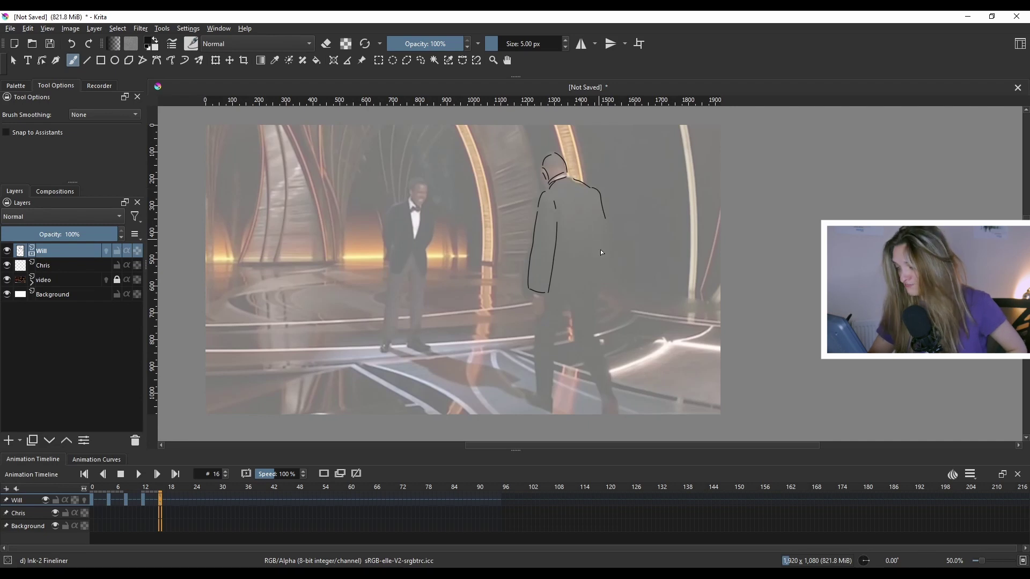
{"action": "left_click_drag", "start_coordinate": [606, 220], "coordinate": [613, 263]}
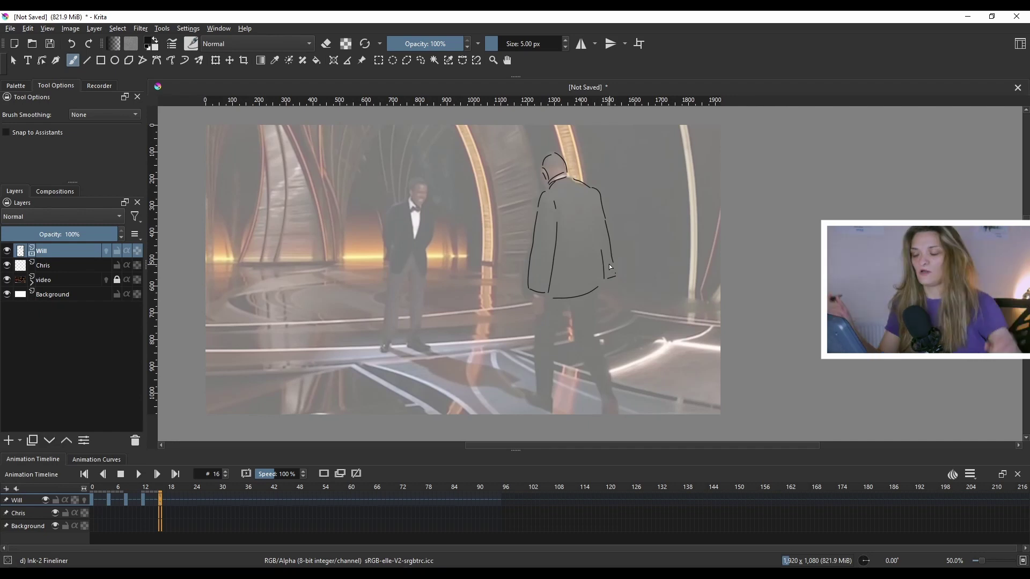
Complete the frame 16 drawing with both hands, both trouser legs and the shoes
{"action": "left_click_drag", "start_coordinate": [581, 300], "coordinate": [552, 366]}
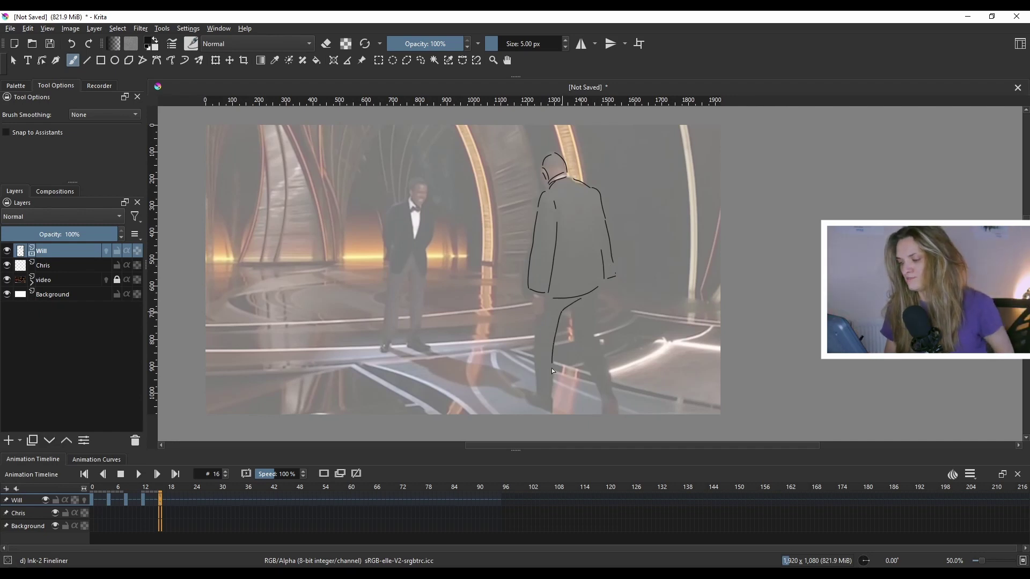
{"action": "mouse_move", "coordinate": [535, 320]}
{"action": "left_mouse_down"}
{"action": "mouse_move", "coordinate": [531, 298]}
{"action": "mouse_move", "coordinate": [542, 304]}
{"action": "mouse_move", "coordinate": [541, 318]}
{"action": "left_mouse_up"}
{"action": "left_click_drag", "start_coordinate": [548, 391], "coordinate": [536, 398]}
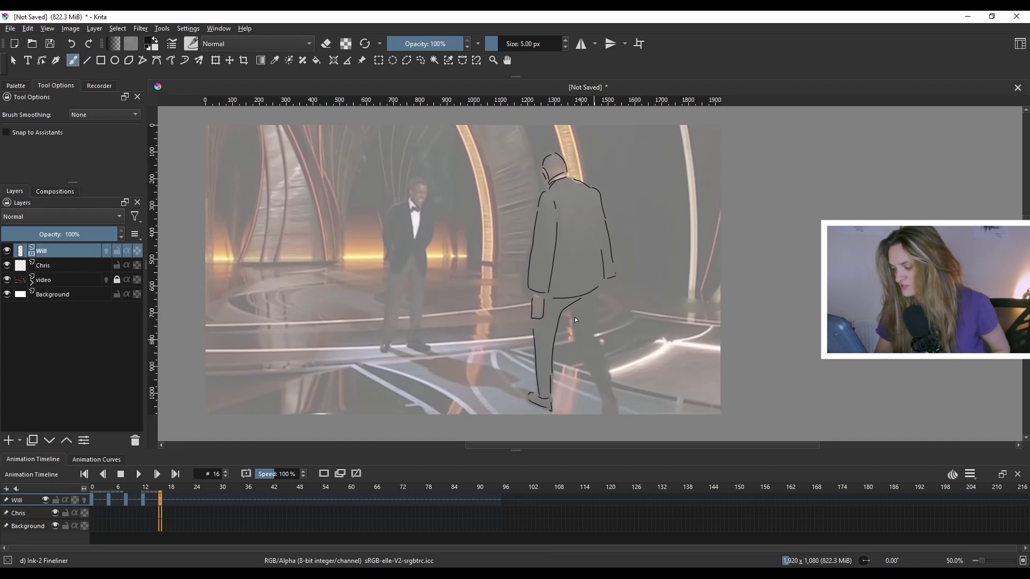
{"action": "left_click_drag", "start_coordinate": [574, 302], "coordinate": [579, 349]}
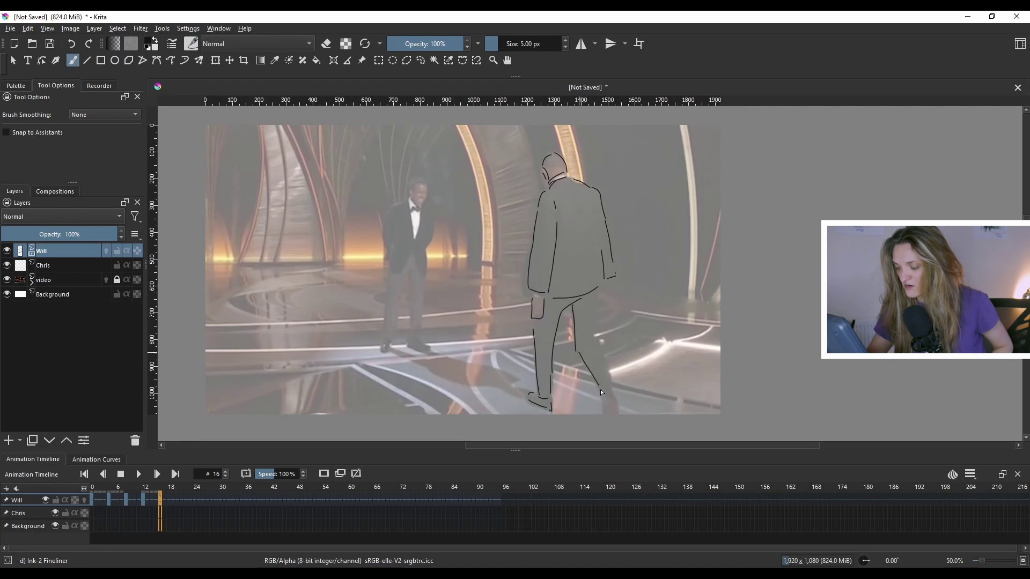
{"action": "left_click_drag", "start_coordinate": [592, 295], "coordinate": [594, 337]}
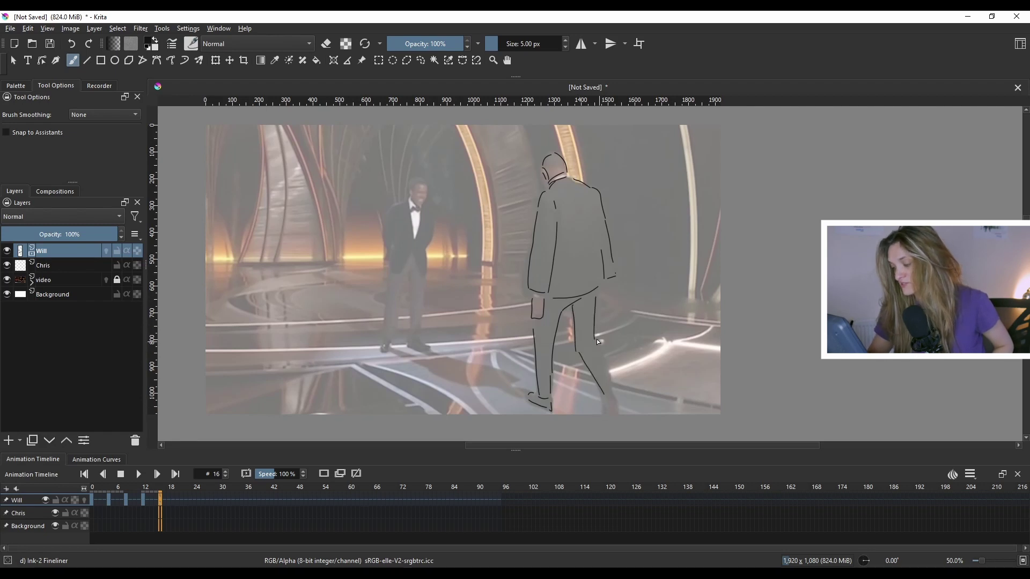
{"action": "key", "text": "ctrl+z"}
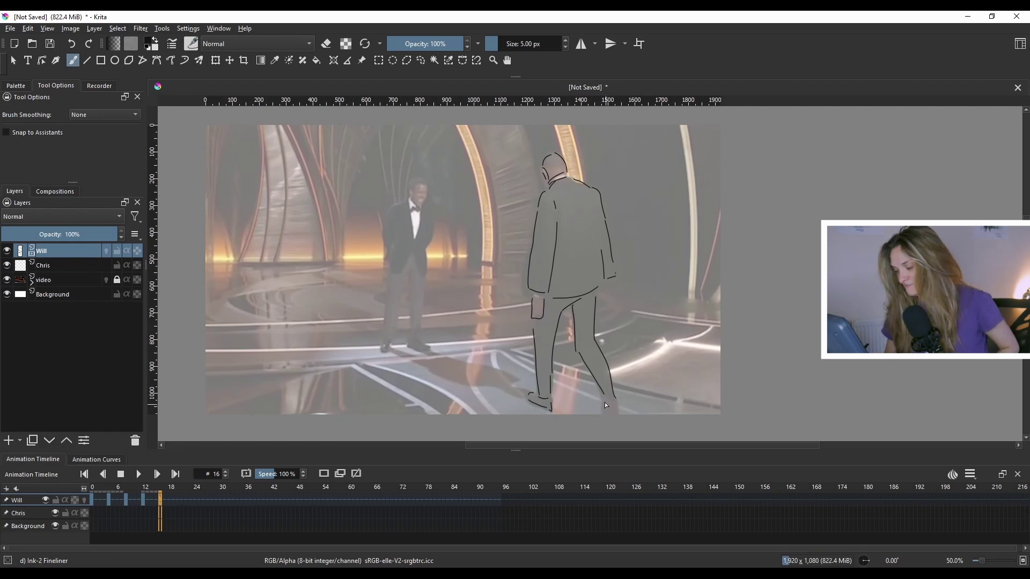
{"action": "mouse_move", "coordinate": [613, 400]}
{"action": "left_mouse_down"}
{"action": "mouse_move", "coordinate": [601, 406]}
{"action": "mouse_move", "coordinate": [617, 413]}
{"action": "left_mouse_up"}
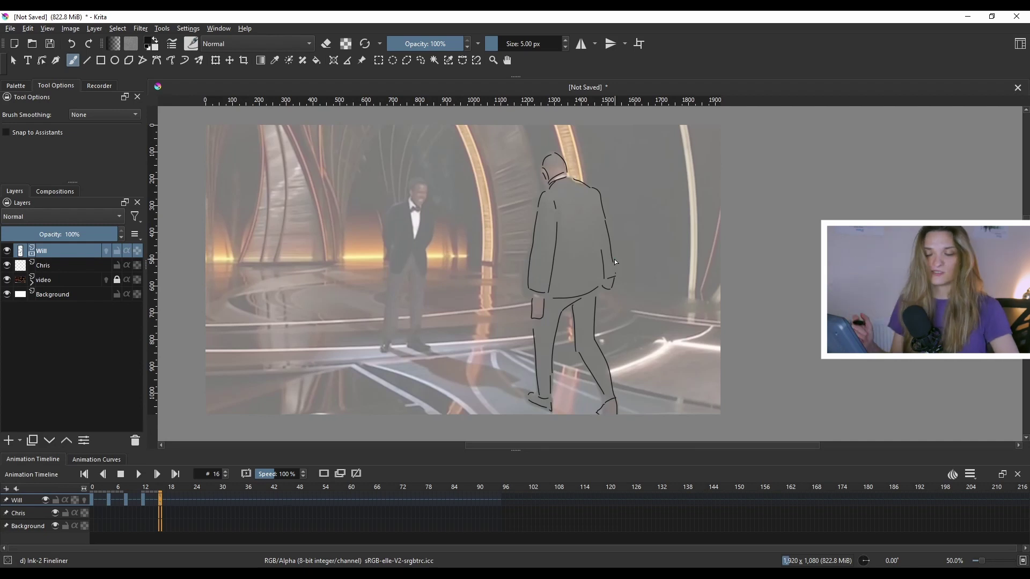
Go to frame 20 and create a blank frame there on the Will layer
{"action": "key", "text": "period"}
{"action": "key", "text": "period"}
{"action": "key", "text": "period"}
{"action": "key", "text": "period"}
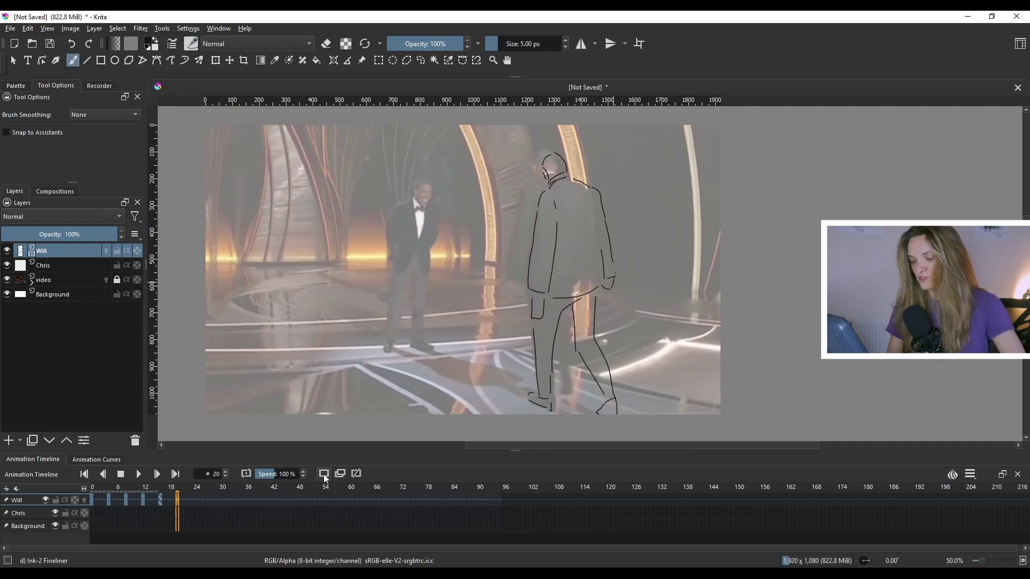
{"action": "key", "text": "Delete"}
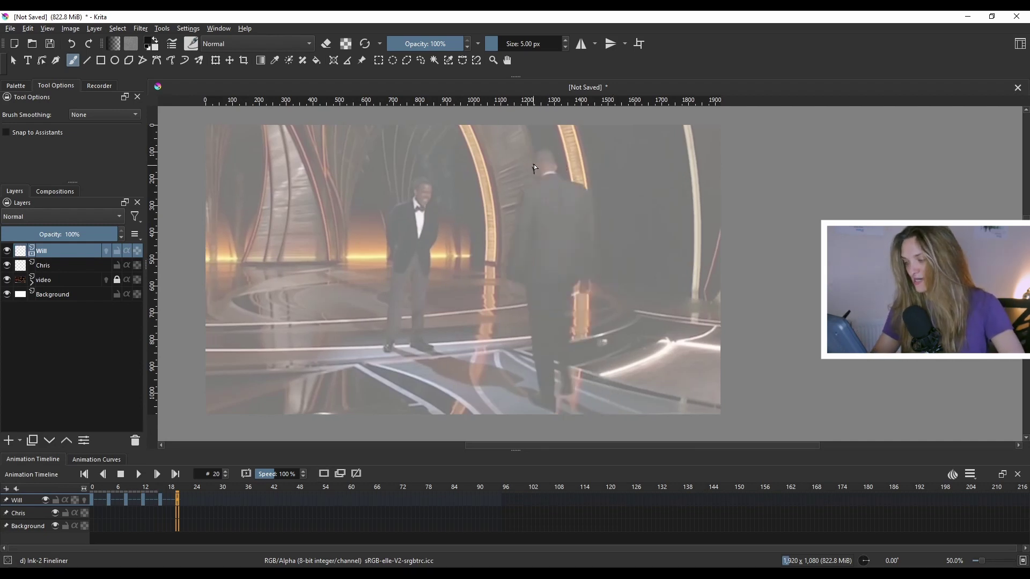
Trace Will's head, ears, collar, left shoulder and left sleeve at frame 20
{"action": "mouse_move", "coordinate": [535, 172]}
{"action": "left_mouse_down"}
{"action": "mouse_move", "coordinate": [544, 151]}
{"action": "mouse_move", "coordinate": [554, 172]}
{"action": "left_mouse_up"}
{"action": "key", "text": "ctrl+z"}
{"action": "key", "text": "ctrl+z"}
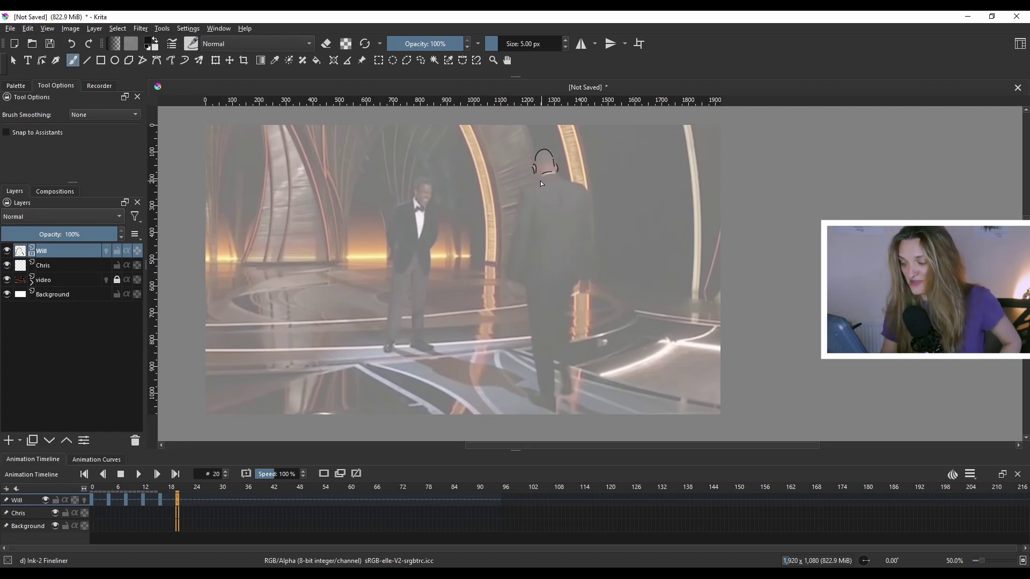
{"action": "mouse_move", "coordinate": [534, 185]}
{"action": "left_mouse_down"}
{"action": "mouse_move", "coordinate": [517, 210]}
{"action": "mouse_move", "coordinate": [507, 280]}
{"action": "left_mouse_up"}
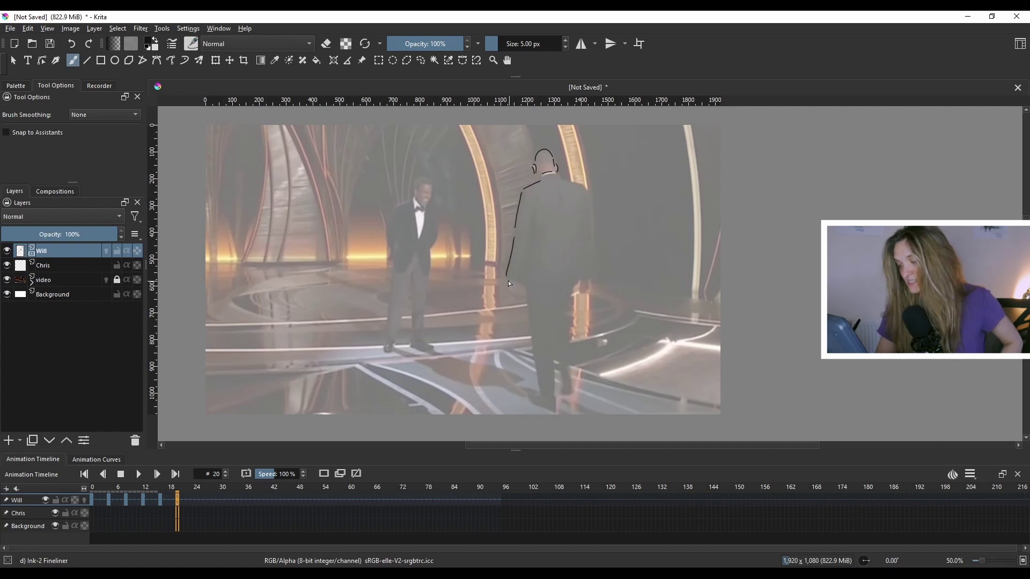
{"action": "left_click_drag", "start_coordinate": [531, 238], "coordinate": [528, 266]}
{"action": "left_click_drag", "start_coordinate": [536, 201], "coordinate": [535, 222]}
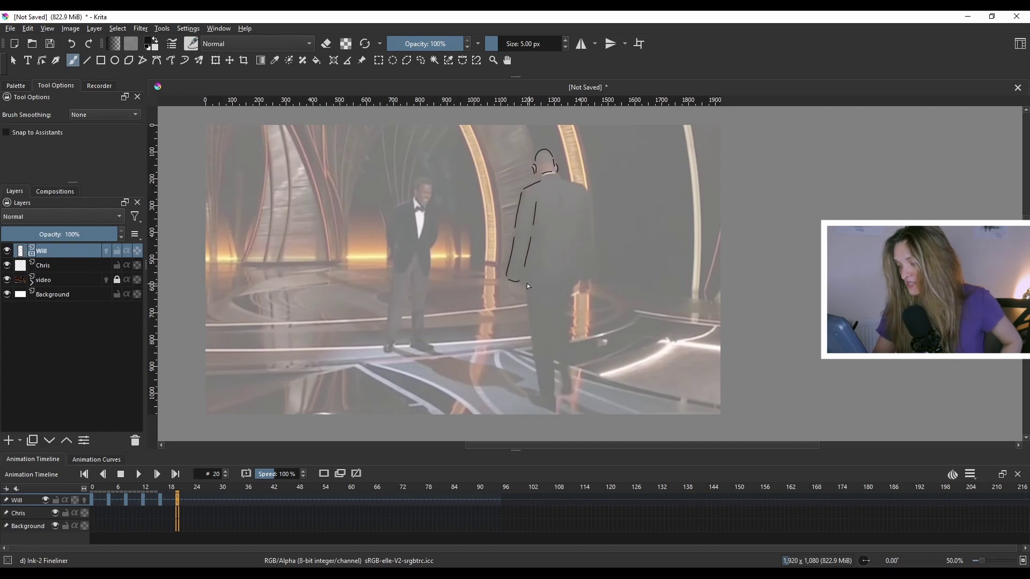
Complete Will's frame 20 drawing with the jacket hem, right sleeve, right hand, both trouser legs and the shoes
{"action": "left_click_drag", "start_coordinate": [554, 287], "coordinate": [578, 282]}
{"action": "left_click_drag", "start_coordinate": [582, 209], "coordinate": [585, 266]}
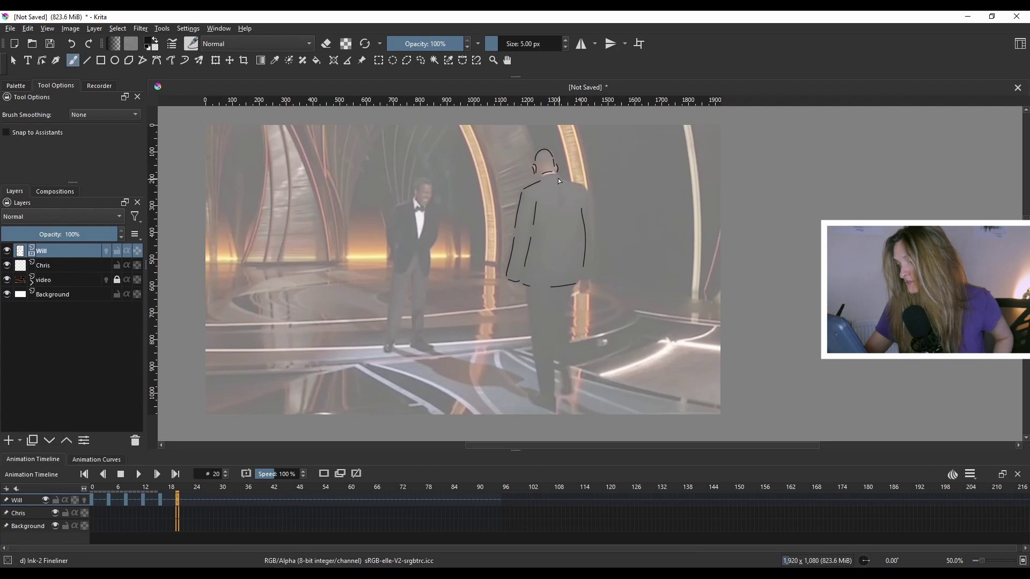
{"action": "mouse_move", "coordinate": [557, 178]}
{"action": "left_mouse_down"}
{"action": "mouse_move", "coordinate": [582, 188]}
{"action": "mouse_move", "coordinate": [593, 272]}
{"action": "mouse_move", "coordinate": [535, 362]}
{"action": "mouse_move", "coordinate": [540, 400]}
{"action": "mouse_move", "coordinate": [557, 391]}
{"action": "mouse_move", "coordinate": [555, 316]}
{"action": "left_mouse_up"}
{"action": "key", "text": "ctrl+z"}
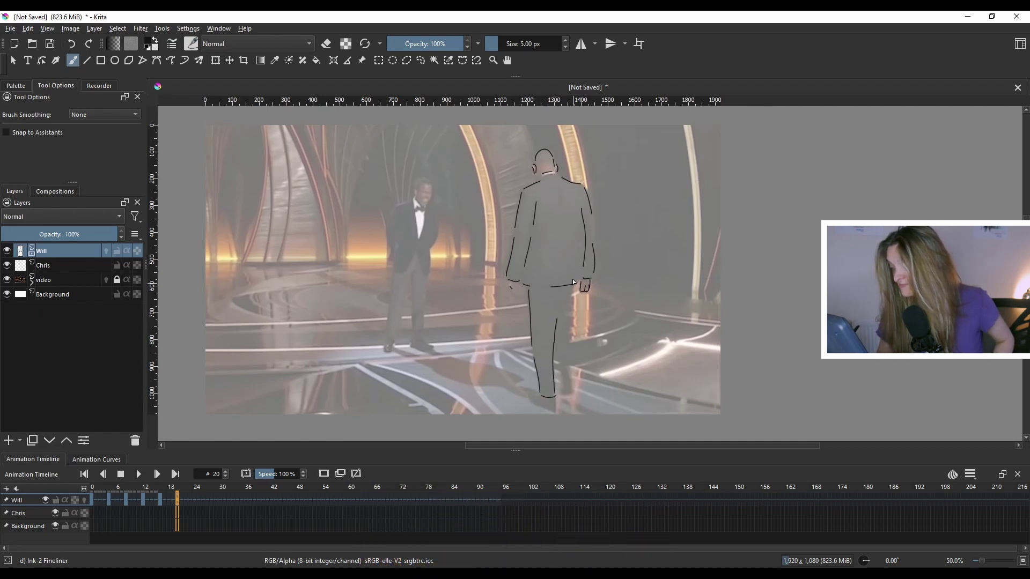
{"action": "mouse_move", "coordinate": [572, 282]}
{"action": "left_mouse_down"}
{"action": "mouse_move", "coordinate": [560, 395]}
{"action": "mouse_move", "coordinate": [572, 396]}
{"action": "mouse_move", "coordinate": [539, 383]}
{"action": "mouse_move", "coordinate": [527, 397]}
{"action": "mouse_move", "coordinate": [552, 393]}
{"action": "left_mouse_up"}
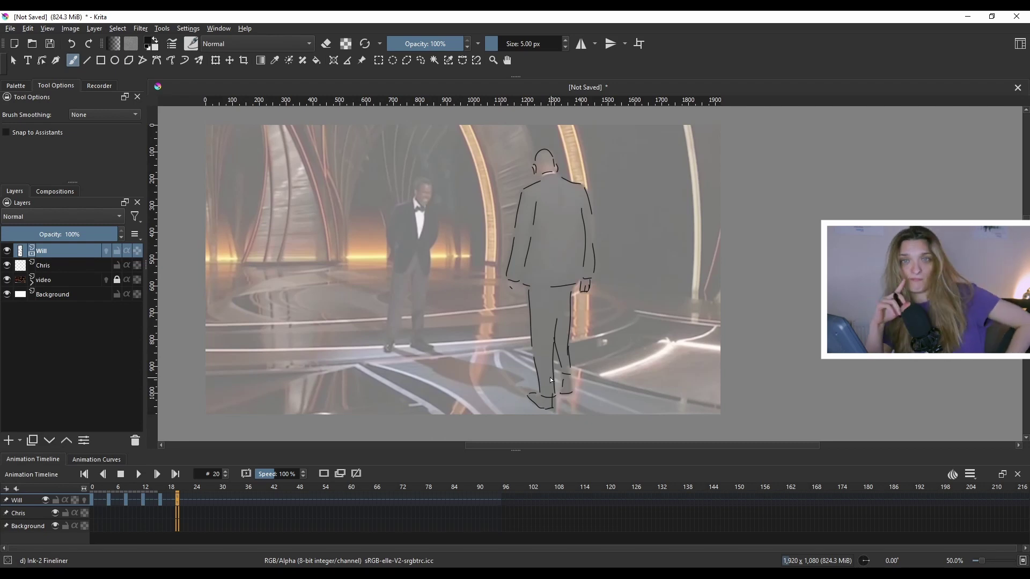
Advance to frame 24, hide the Chris and video layers, and play the Will animation from the first frame
{"action": "key", "text": "period"}
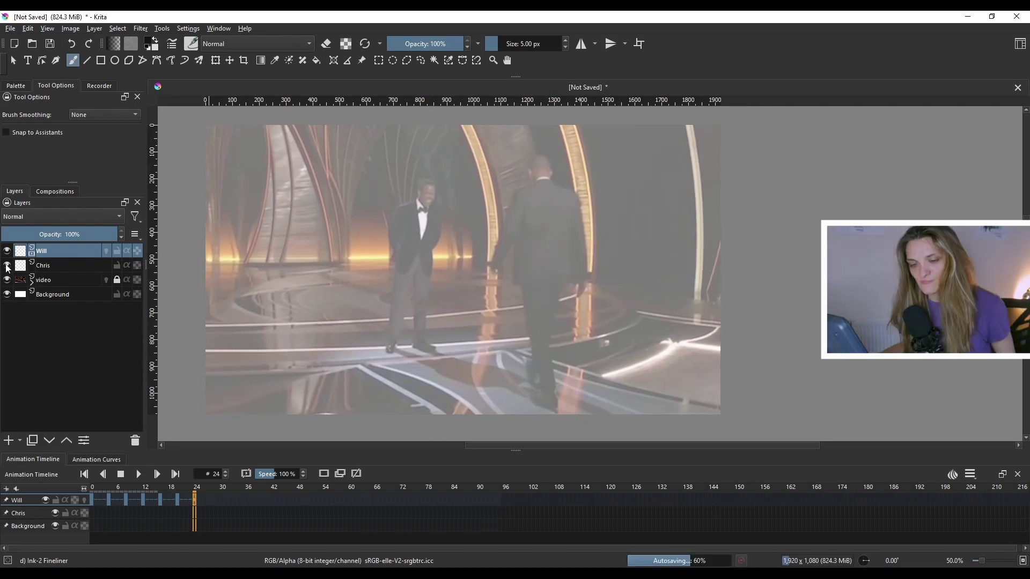
{"action": "left_click", "coordinate": [7, 265]}
{"action": "left_click", "coordinate": [7, 279]}
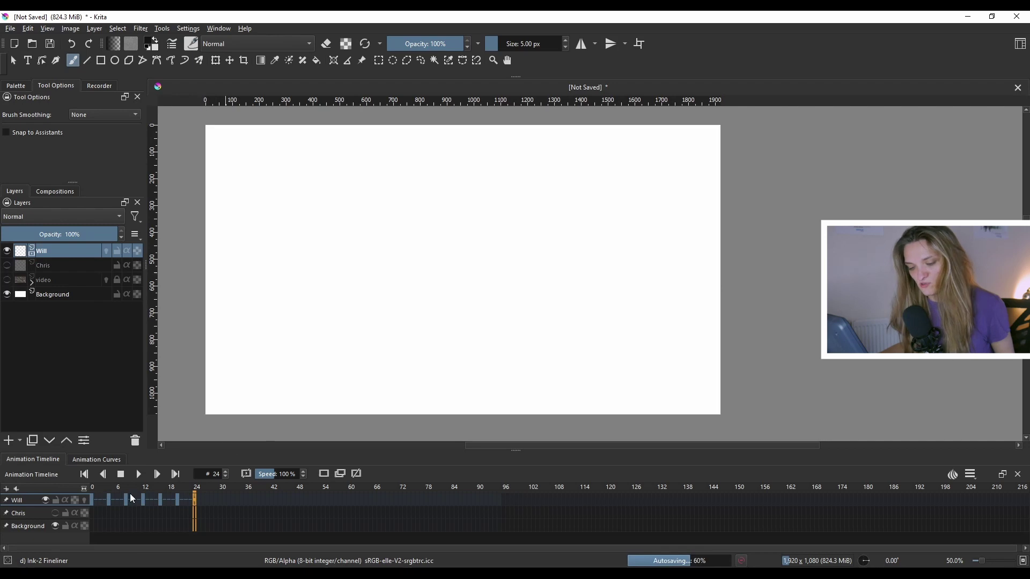
{"action": "left_click", "coordinate": [91, 497]}
{"action": "left_click", "coordinate": [139, 474]}
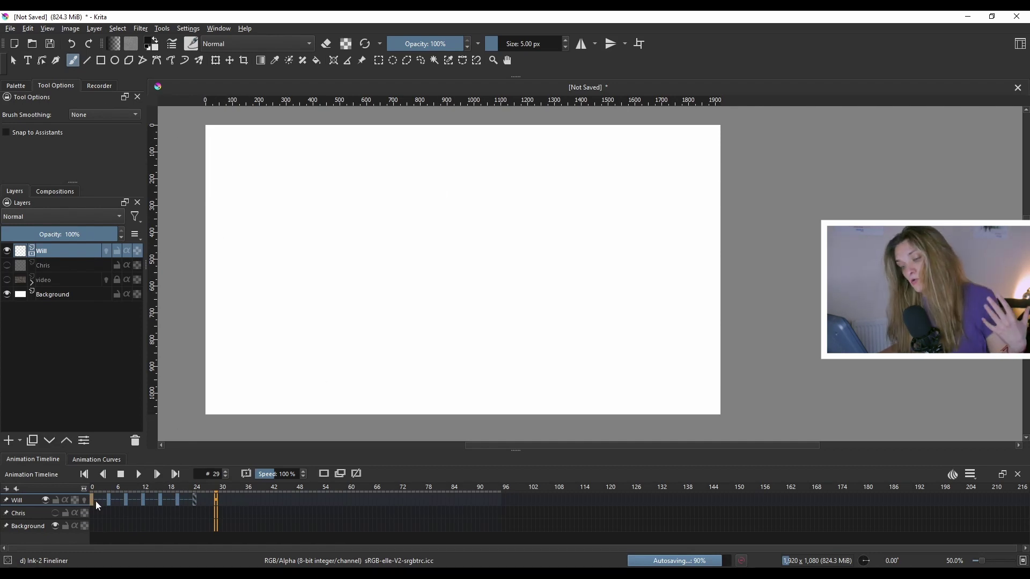
Open the recent document Slap.kra
{"action": "left_click", "coordinate": [10, 29]}
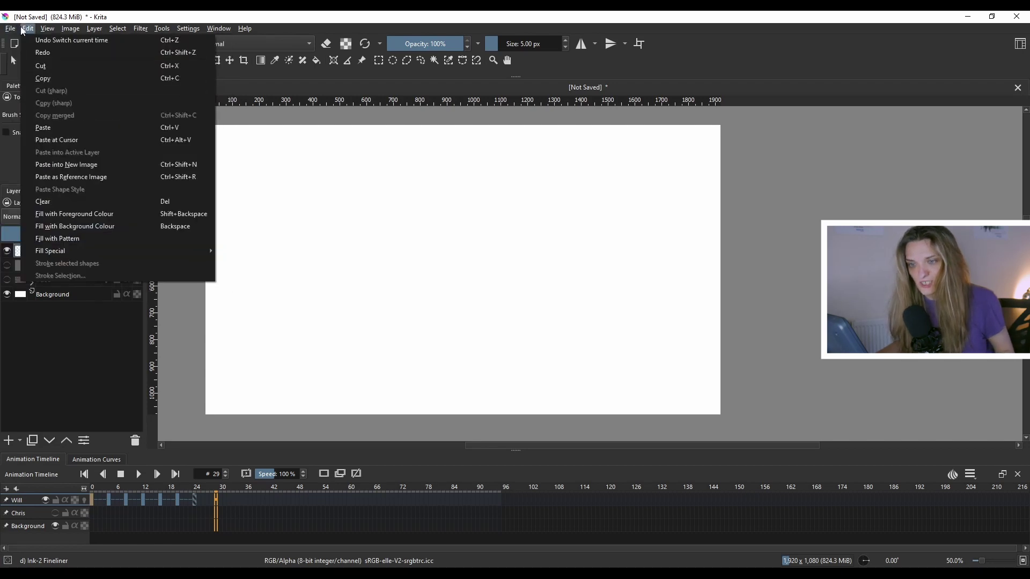
{"action": "mouse_move", "coordinate": [66, 63]}
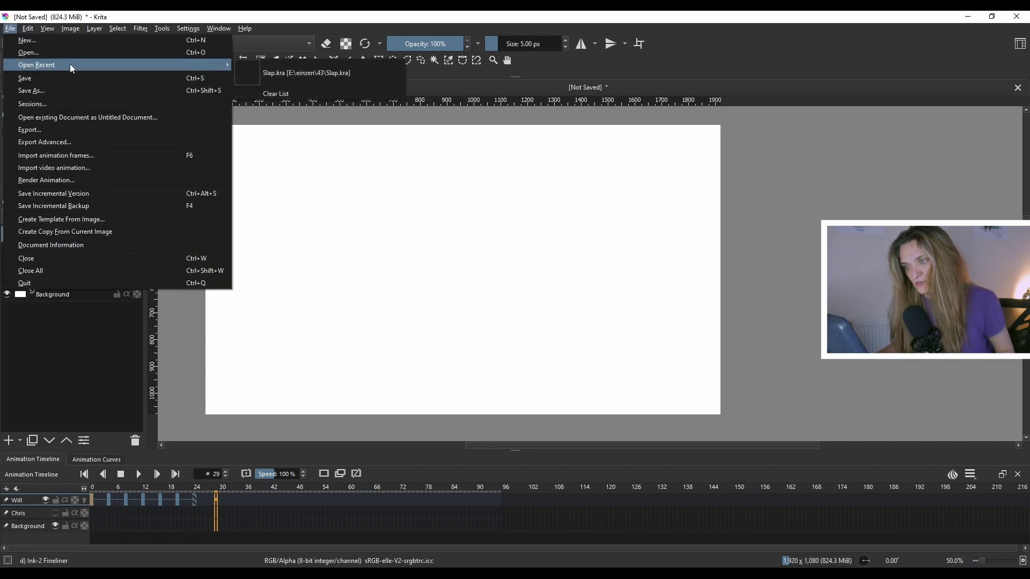
{"action": "left_click", "coordinate": [310, 73]}
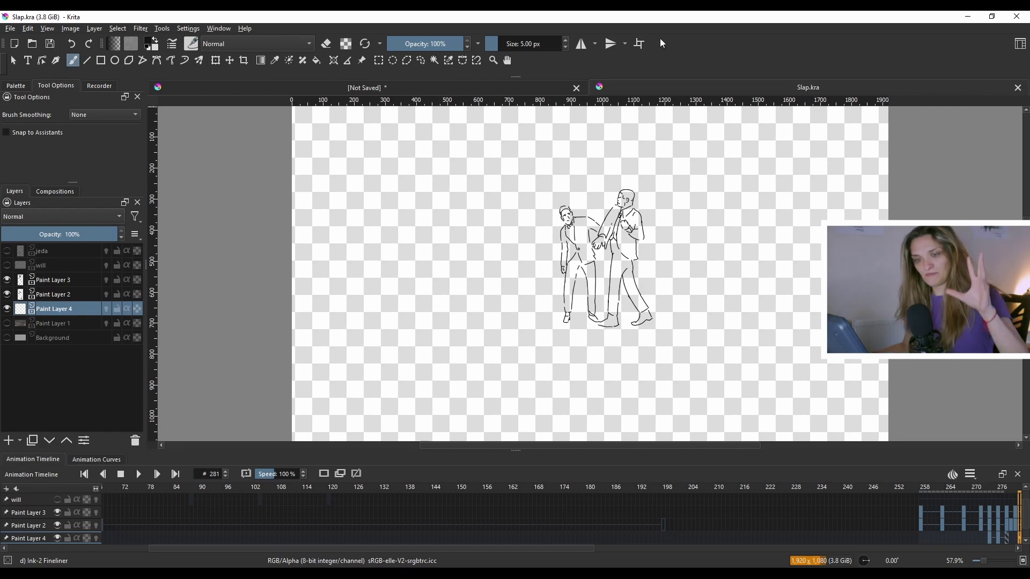
Select Paint Layer 4, play the two-figure slap animation from frame 259, and stop playback
{"action": "left_click", "coordinate": [6, 309]}
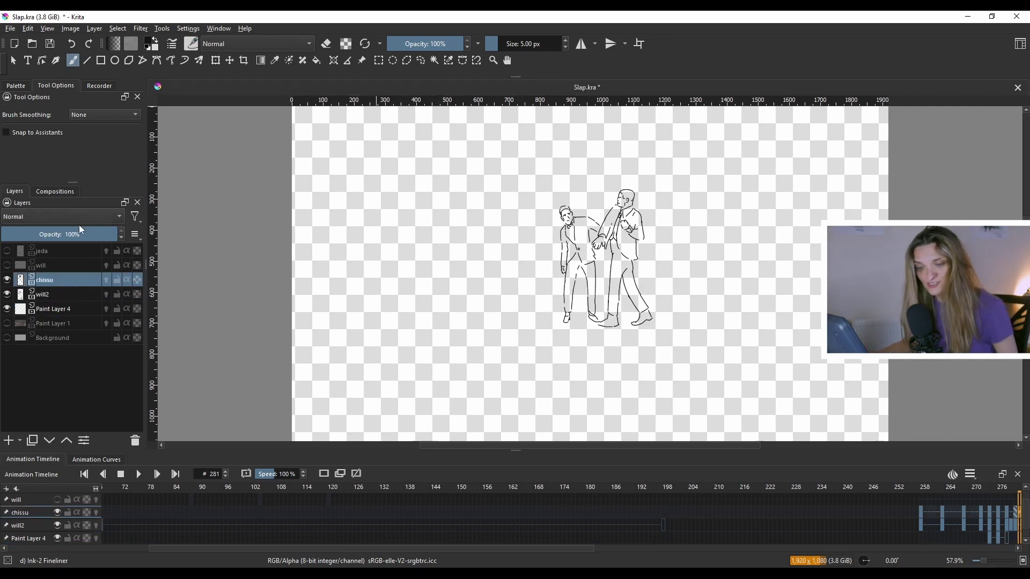
{"action": "left_click", "coordinate": [69, 310]}
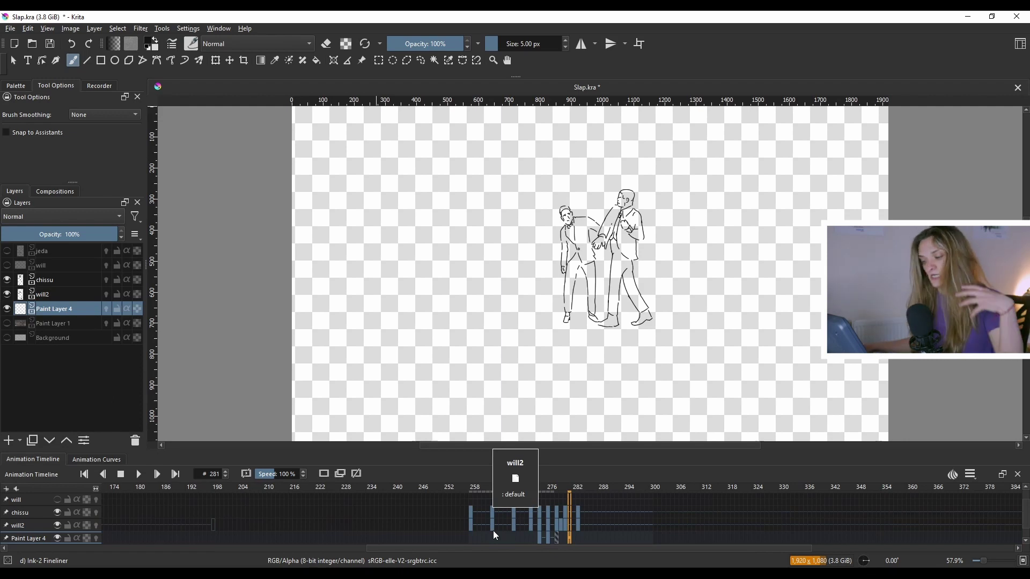
{"action": "left_click", "coordinate": [473, 495]}
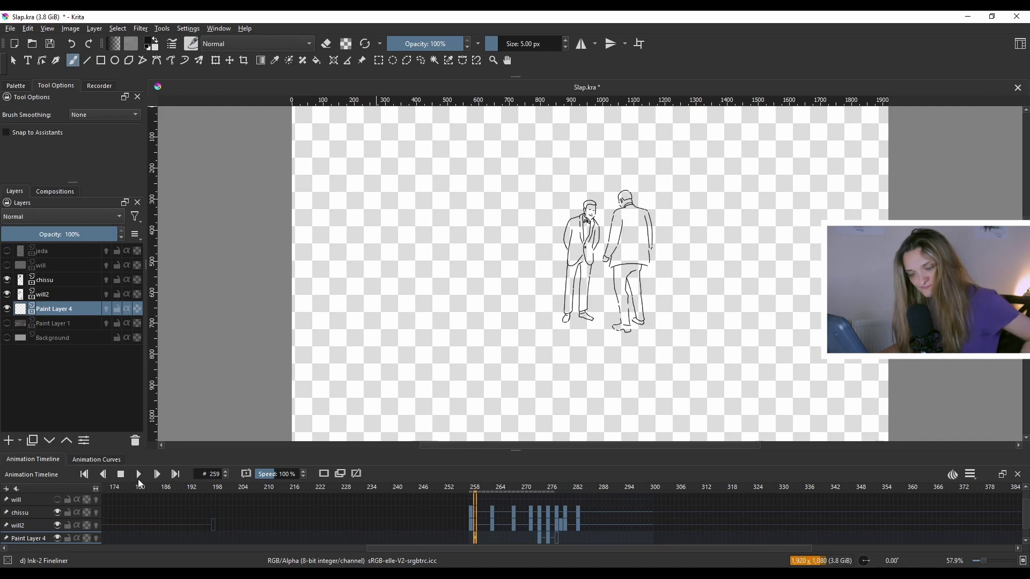
{"action": "left_click", "coordinate": [138, 475]}
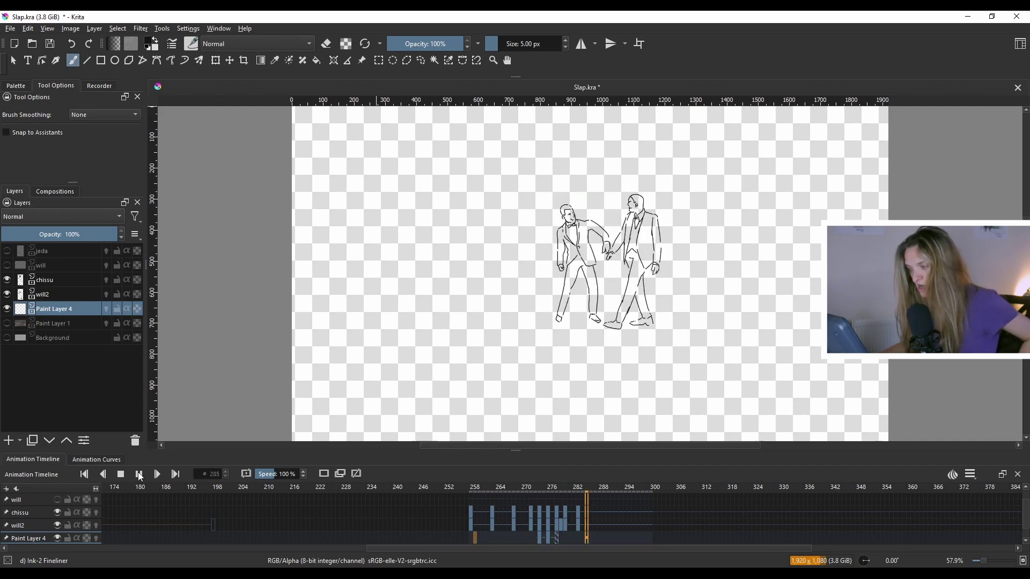
{"action": "left_click", "coordinate": [138, 474]}
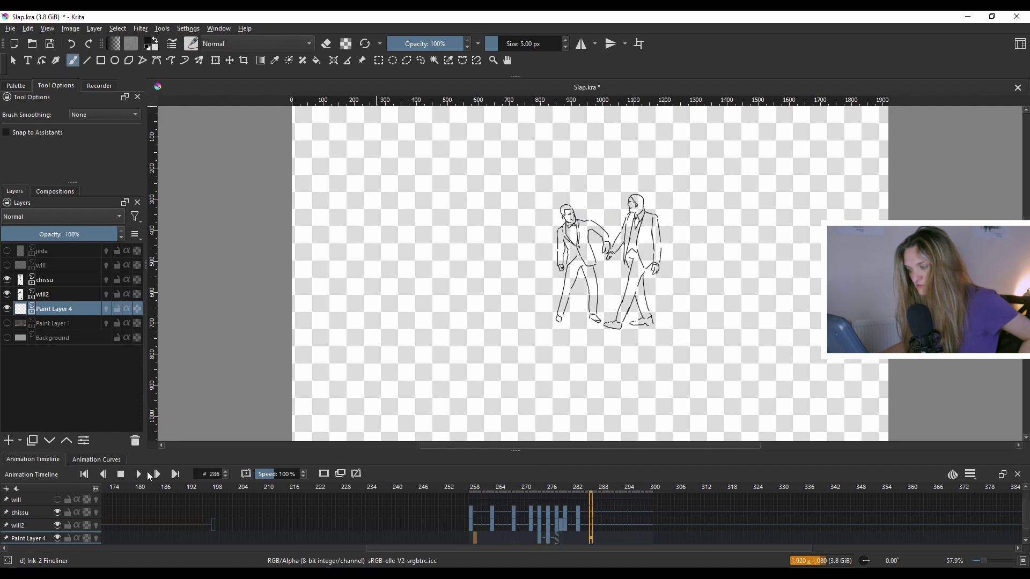
Scrub back to frame 274 and examine the slap drawing and its blue impact marks up close
{"action": "left_click_drag", "start_coordinate": [586, 497], "coordinate": [539, 492]}
{"action": "scroll", "coordinate": [547, 210], "scroll_direction": "up", "scroll_amount": 4}
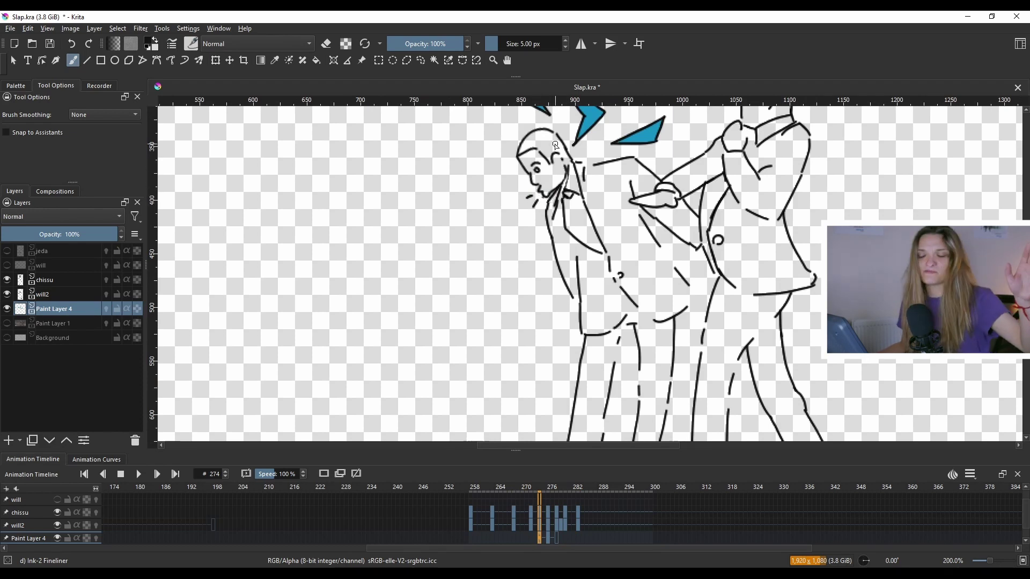
{"action": "scroll", "coordinate": [672, 275], "scroll_direction": "down", "scroll_amount": 2}
{"action": "scroll", "coordinate": [672, 274], "scroll_direction": "down", "scroll_amount": 1}
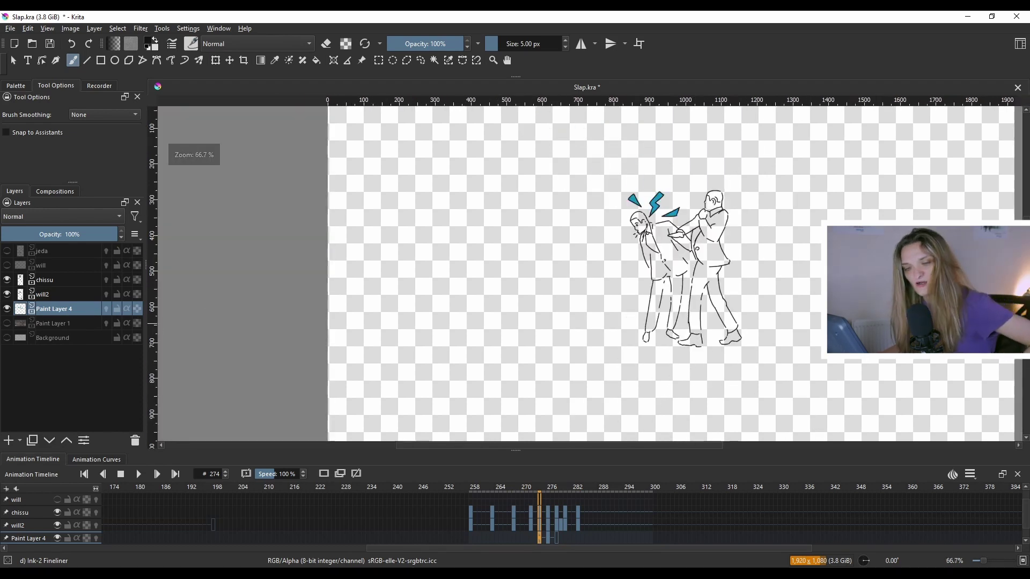
Show Paint Layer 1 and Background, and compare the line drawing with the video image at frame 274
{"action": "left_click", "coordinate": [6, 323]}
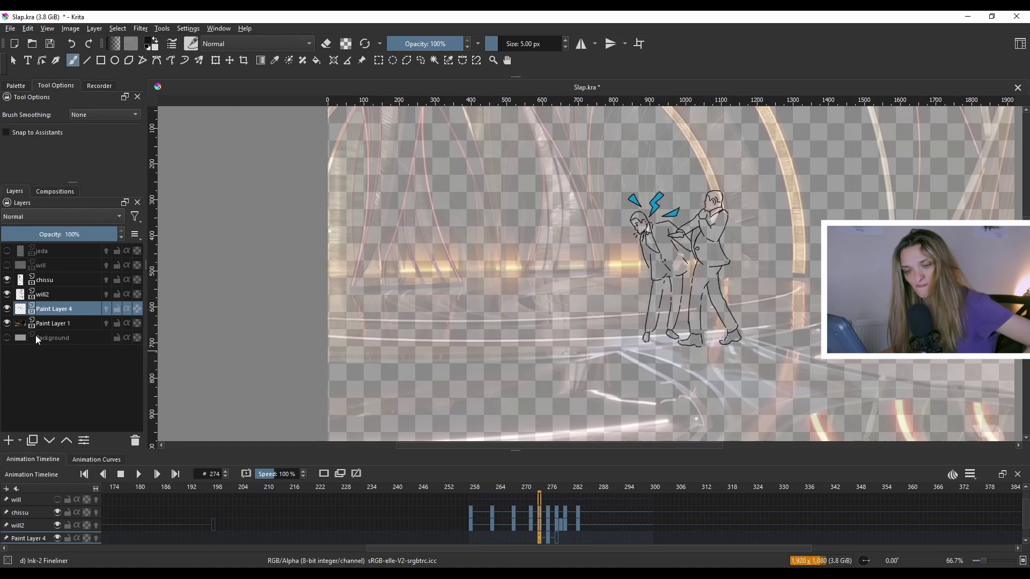
{"action": "left_click", "coordinate": [7, 337]}
{"action": "scroll", "coordinate": [621, 268], "scroll_direction": "down", "scroll_amount": 1}
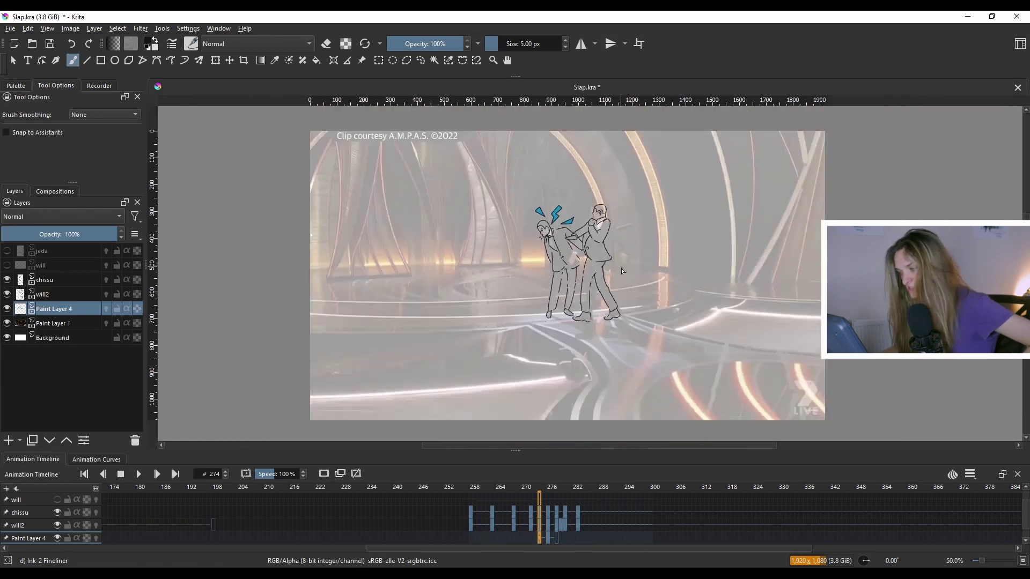
{"action": "scroll", "coordinate": [609, 230], "scroll_direction": "up", "scroll_amount": 2}
{"action": "scroll", "coordinate": [614, 233], "scroll_direction": "up", "scroll_amount": 2}
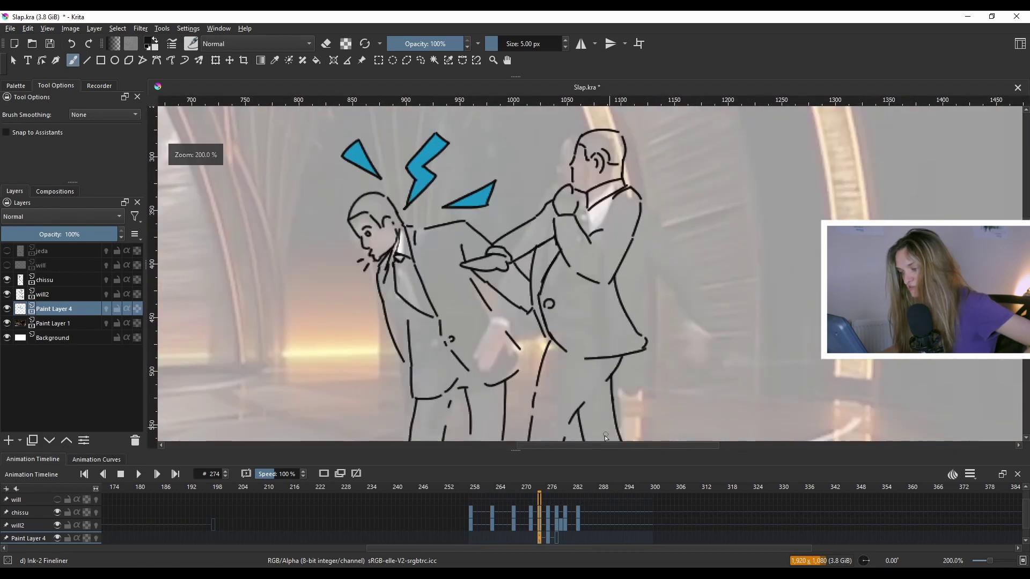
{"action": "scroll", "coordinate": [484, 231], "scroll_direction": "down", "scroll_amount": 1}
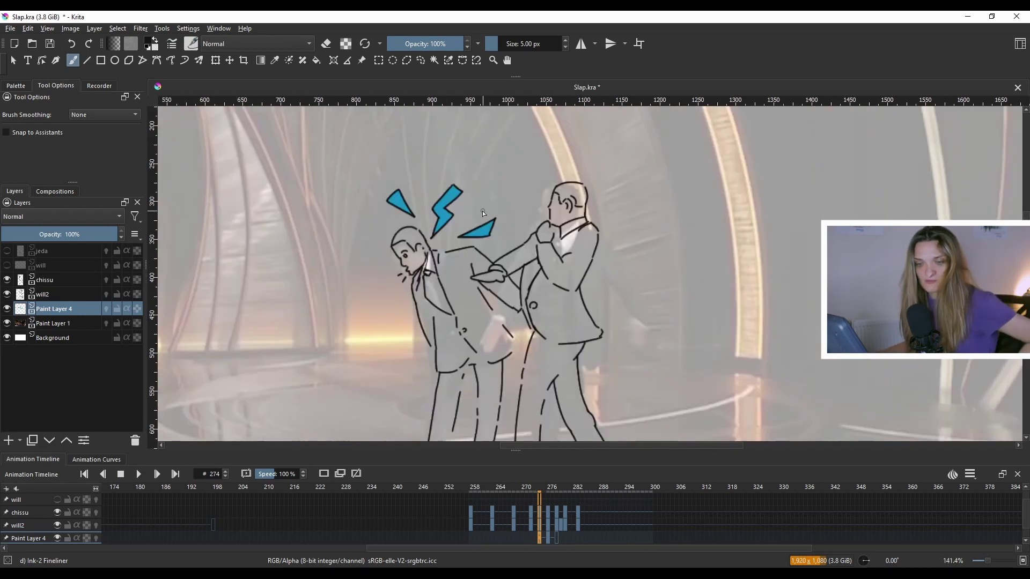
{"action": "scroll", "coordinate": [613, 329], "scroll_direction": "down", "scroll_amount": 2}
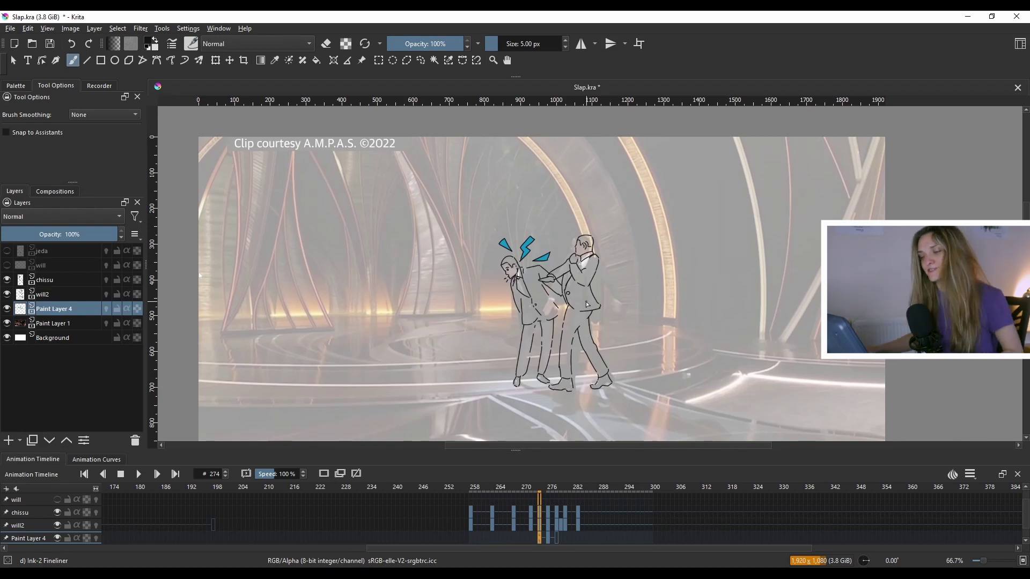
Check the traced close-up drawings against the video on the will2 layer at frames 50 and 11
{"action": "left_click_drag", "start_coordinate": [348, 499], "coordinate": [316, 504]}
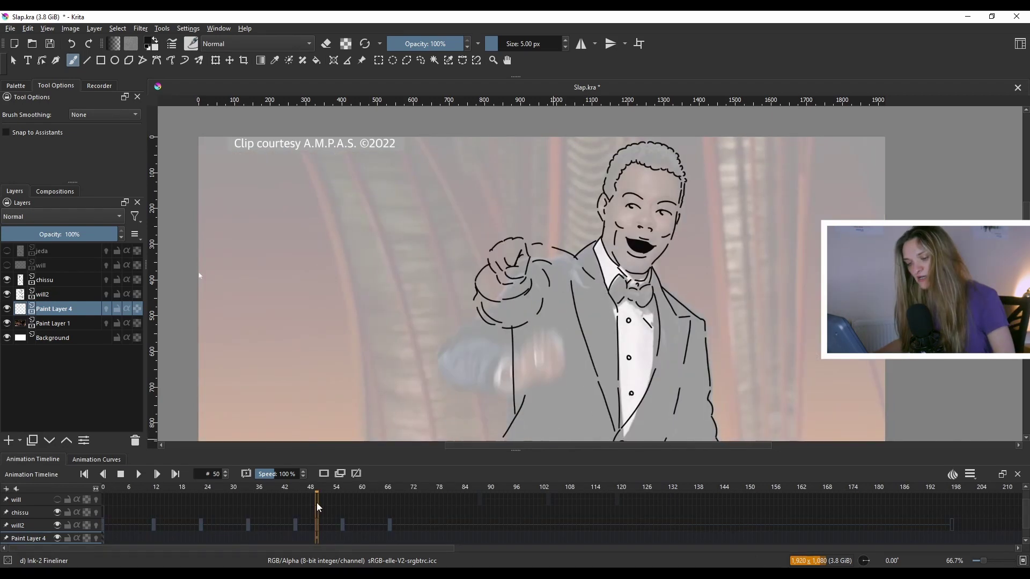
{"action": "left_click", "coordinate": [108, 529]}
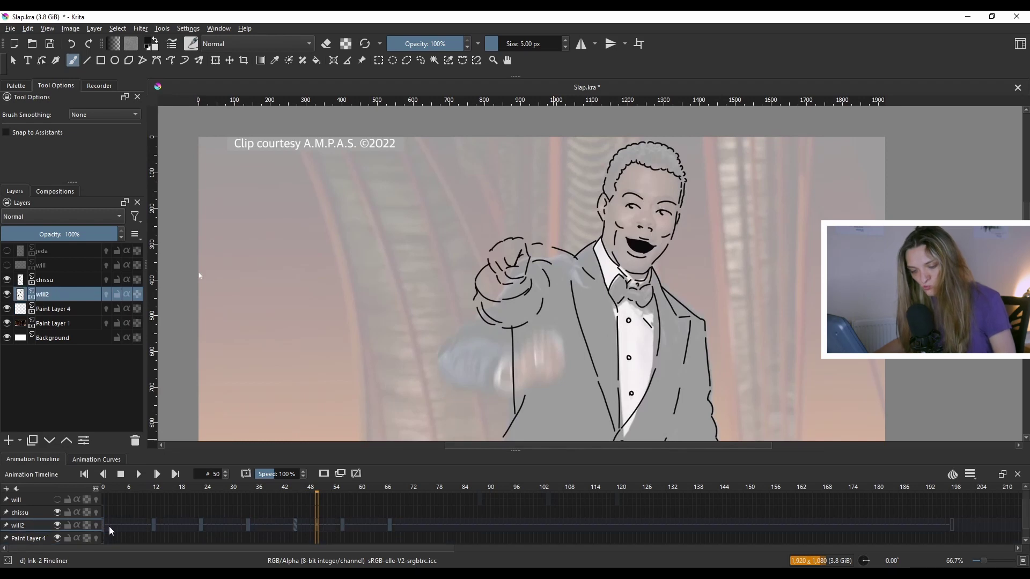
{"action": "left_click_drag", "start_coordinate": [108, 531], "coordinate": [151, 529]}
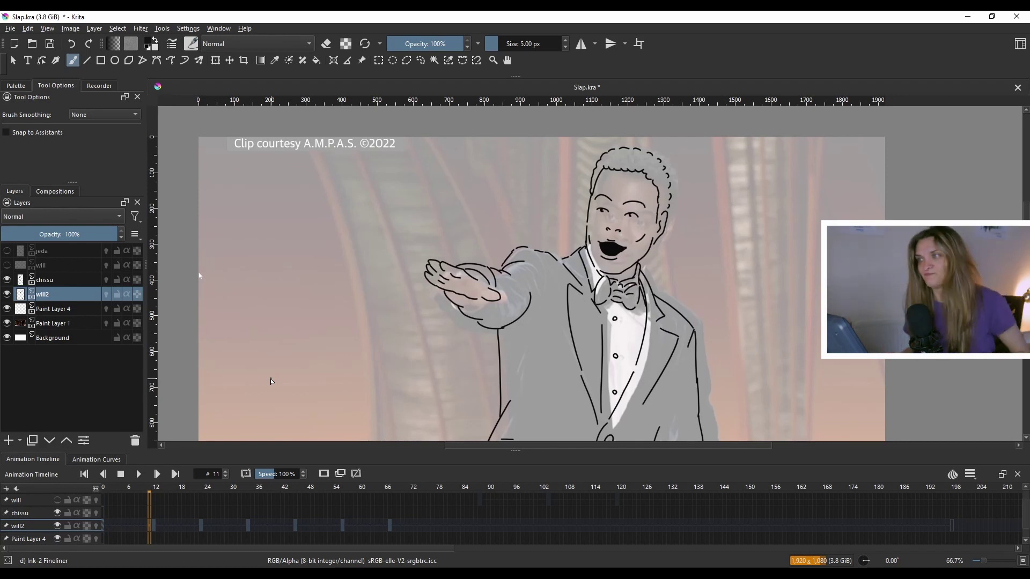
Hide Paint Layer 1 and return to frame 0
{"action": "left_click", "coordinate": [6, 323]}
{"action": "left_click", "coordinate": [105, 488]}
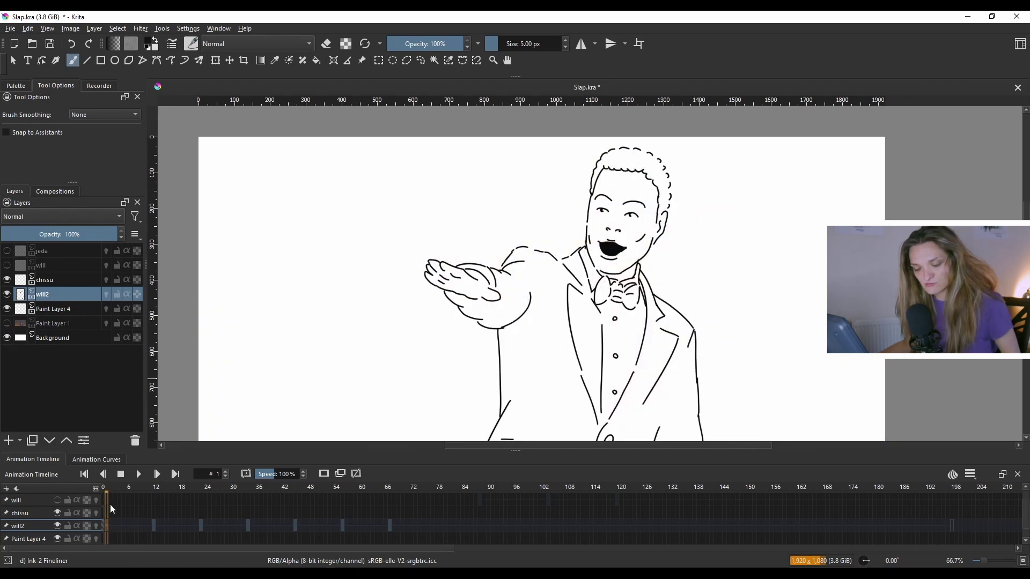
{"action": "left_click", "coordinate": [102, 490]}
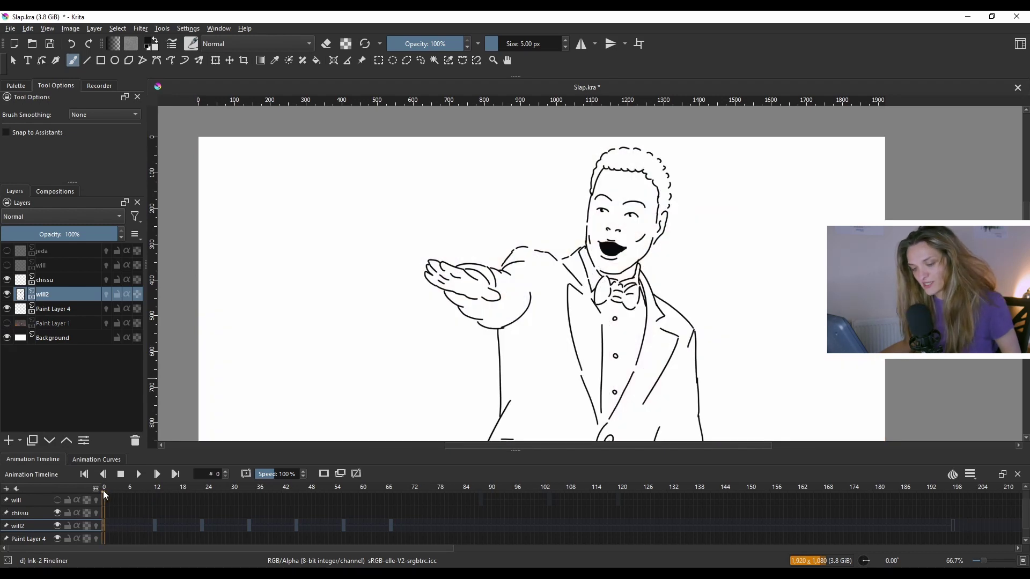
Set the animation's clip start to 0 and clip end to 77
{"action": "left_click", "coordinate": [970, 475]}
{"action": "key", "text": "shift+Tab"}
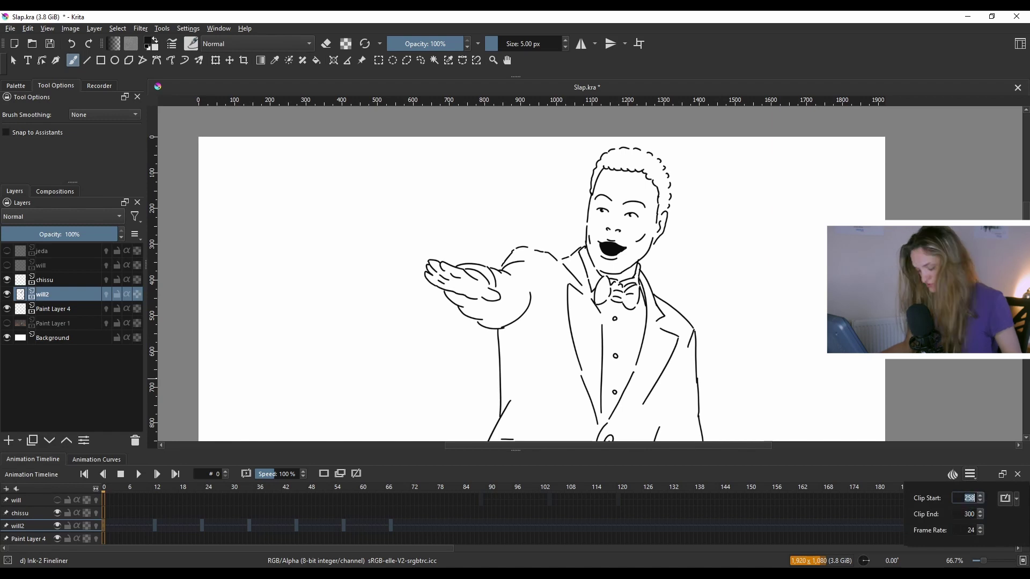
{"action": "left_click", "coordinate": [439, 526]}
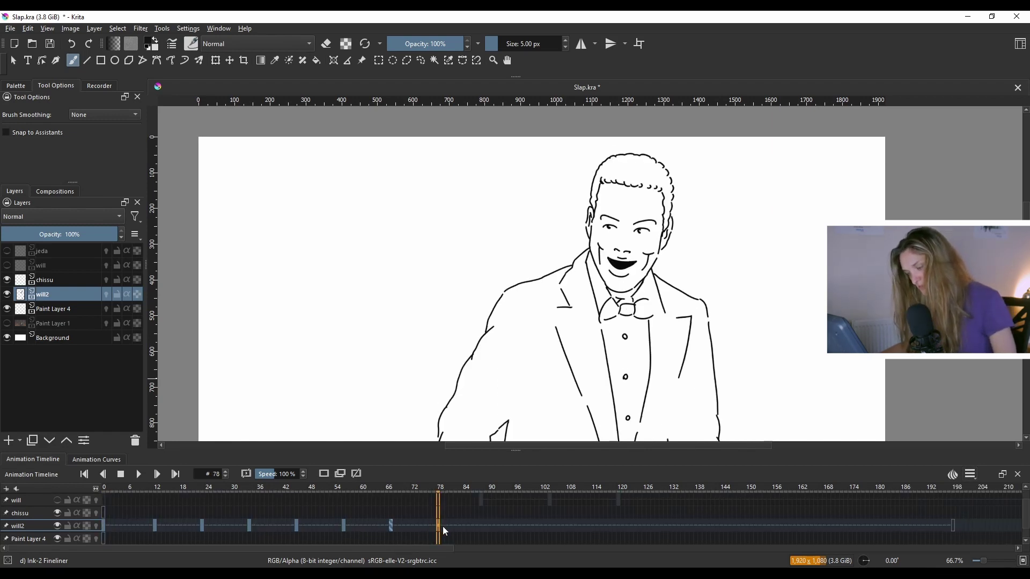
{"action": "left_click", "coordinate": [971, 474]}
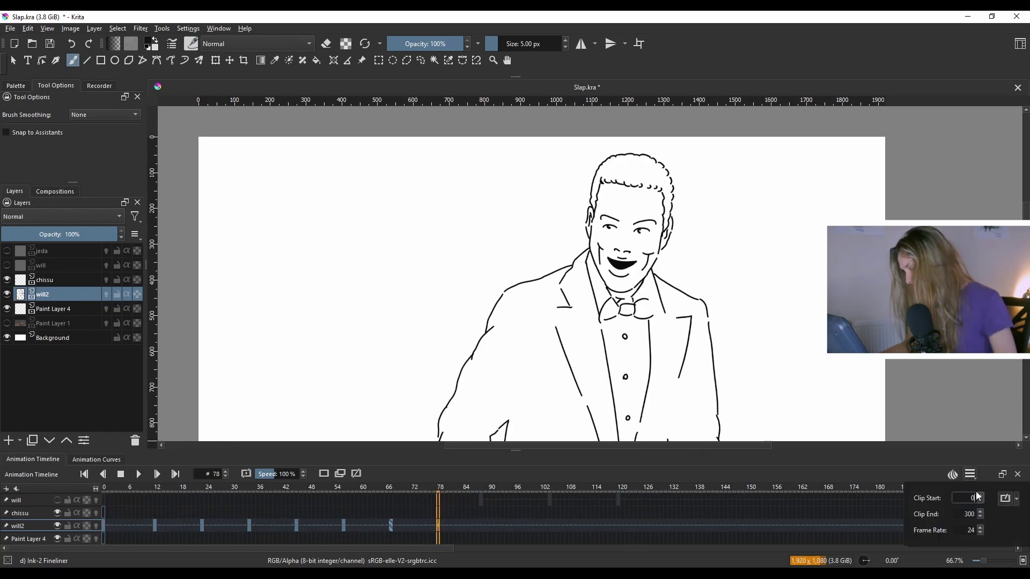
{"action": "double_click", "coordinate": [976, 513]}
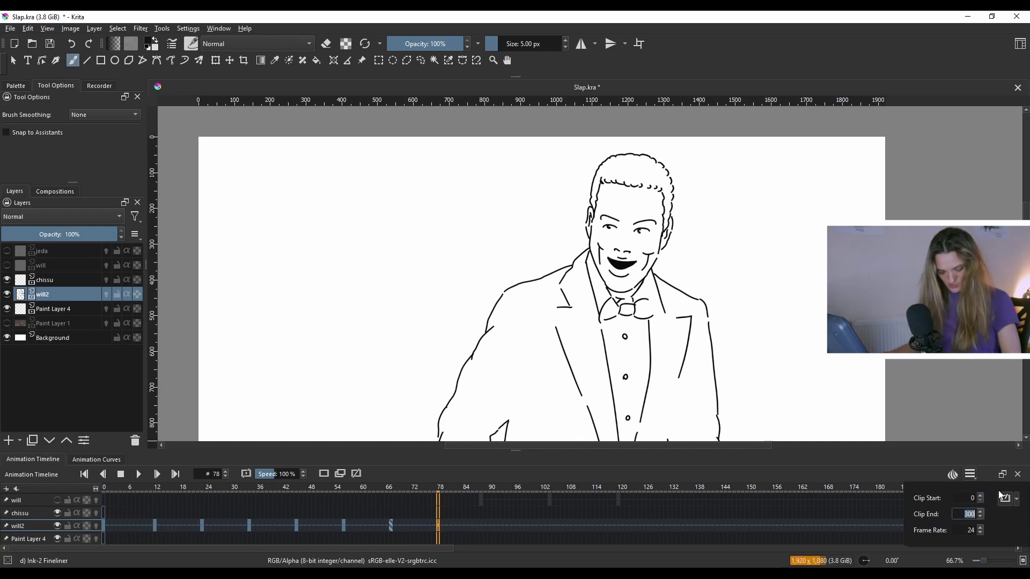
{"action": "type", "text": "77"}
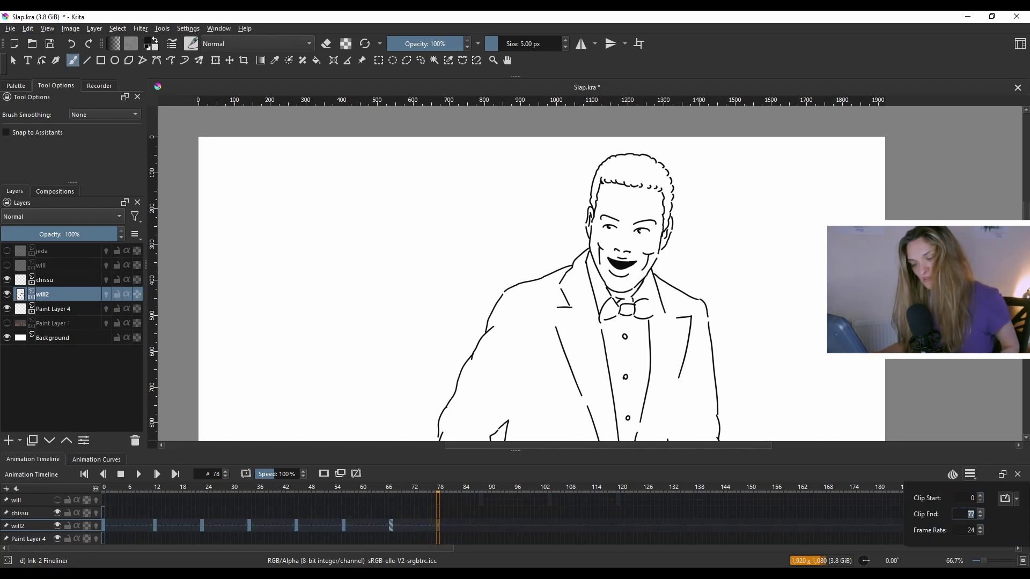
Play the close-up shot from frame 1, stop at frame 39, and hide the Background layer
{"action": "left_click", "coordinate": [106, 520]}
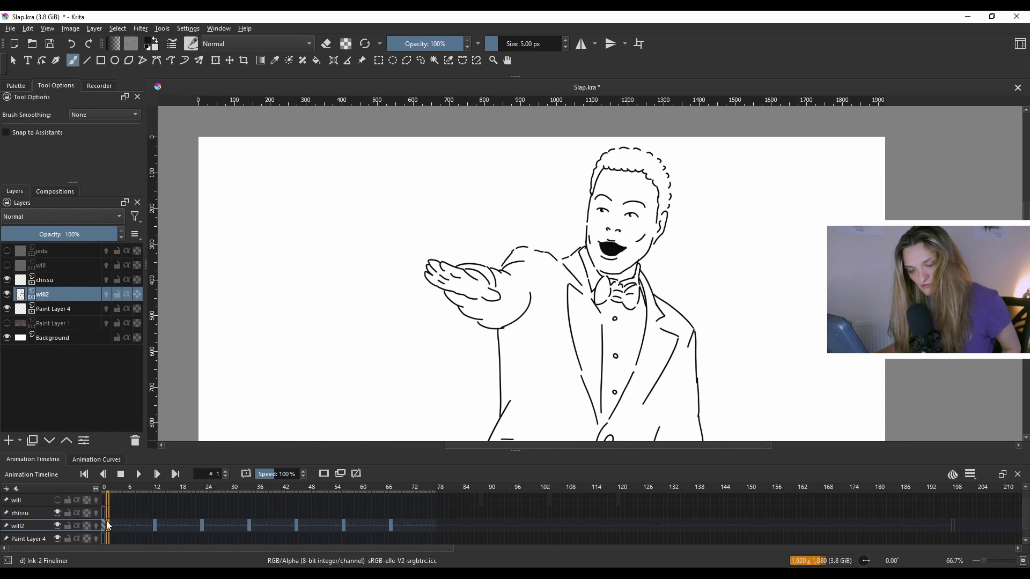
{"action": "left_click", "coordinate": [137, 475]}
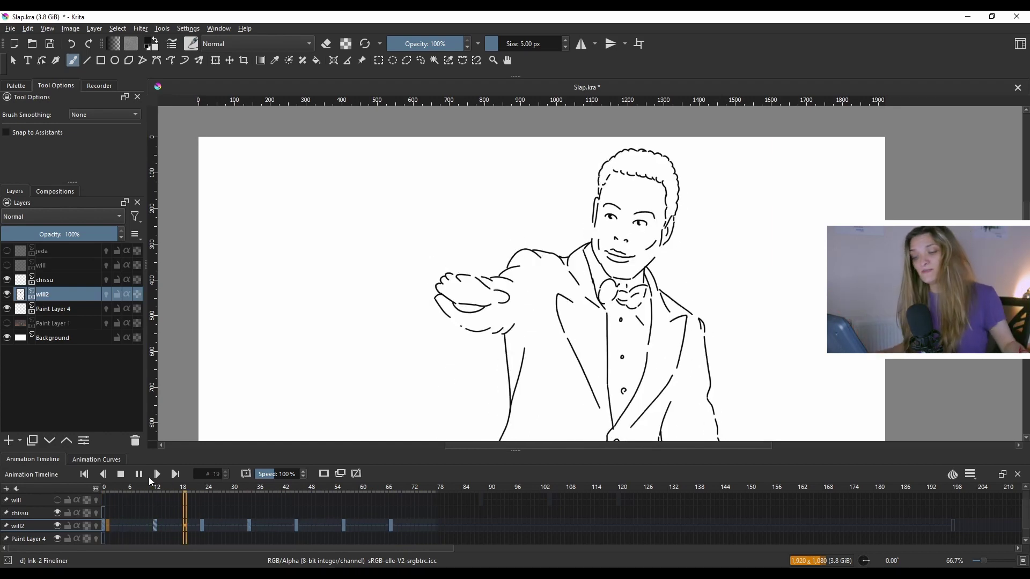
{"action": "left_click", "coordinate": [142, 471]}
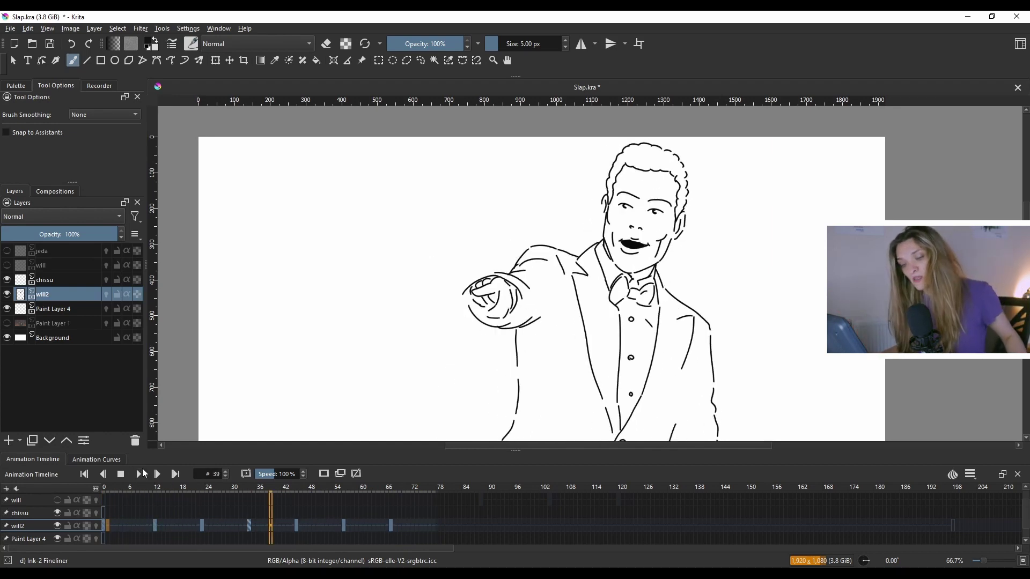
{"action": "left_click", "coordinate": [7, 339]}
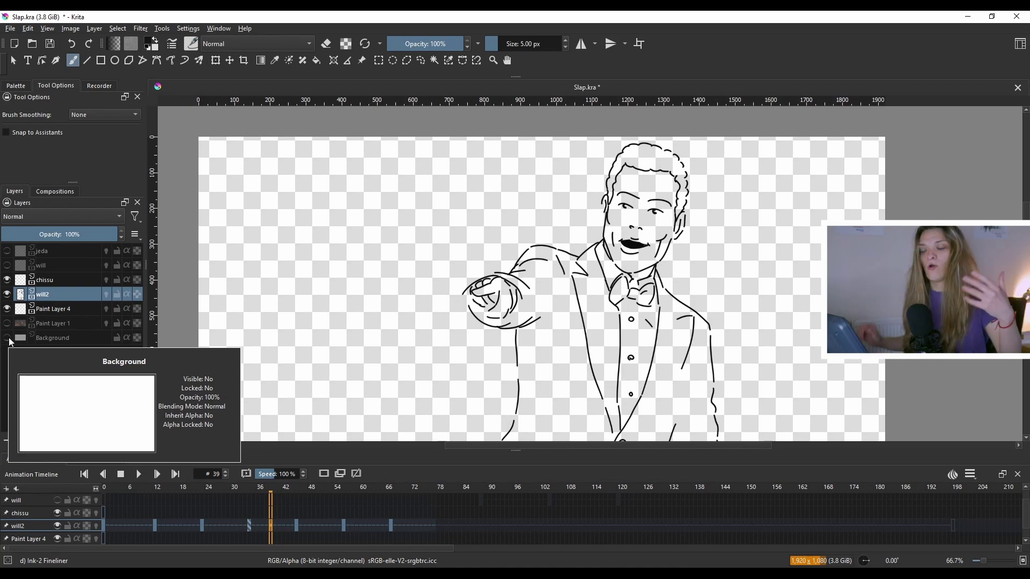
Show the Background layer and examine the animation render settings for video export: available formats, frame range and video location, without rendering
{"action": "left_click", "coordinate": [7, 338]}
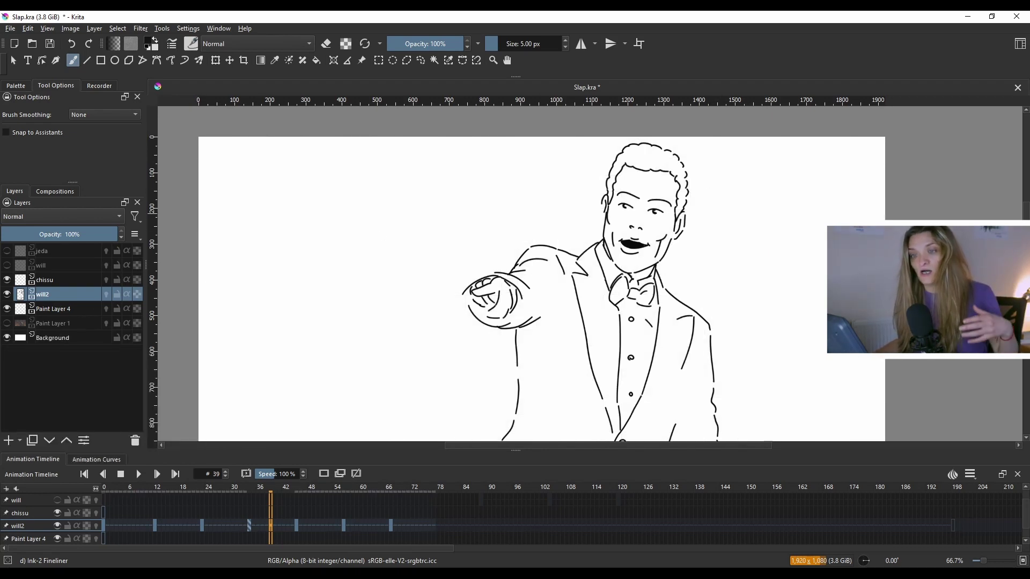
{"action": "left_click", "coordinate": [10, 29]}
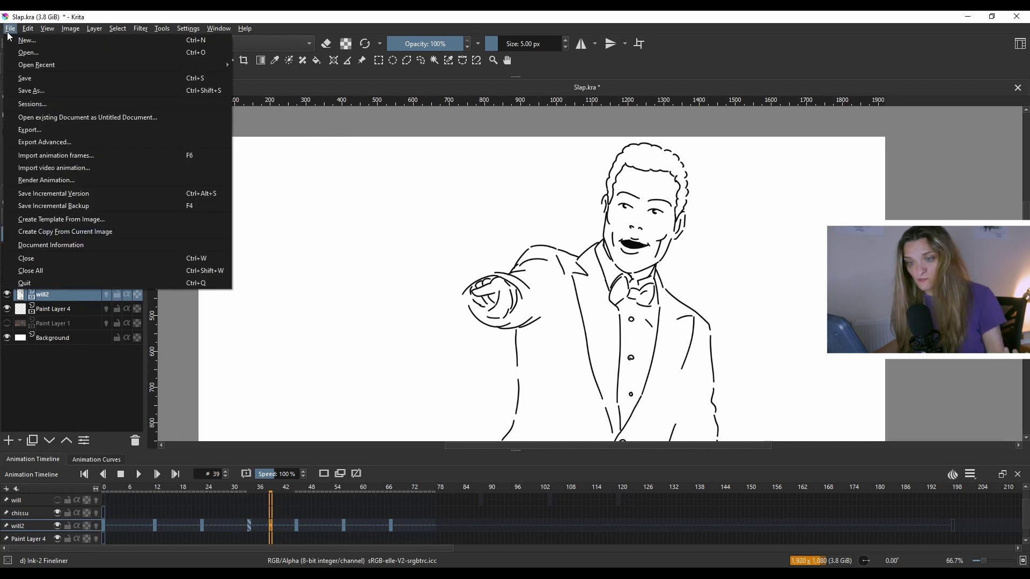
{"action": "left_click", "coordinate": [79, 180]}
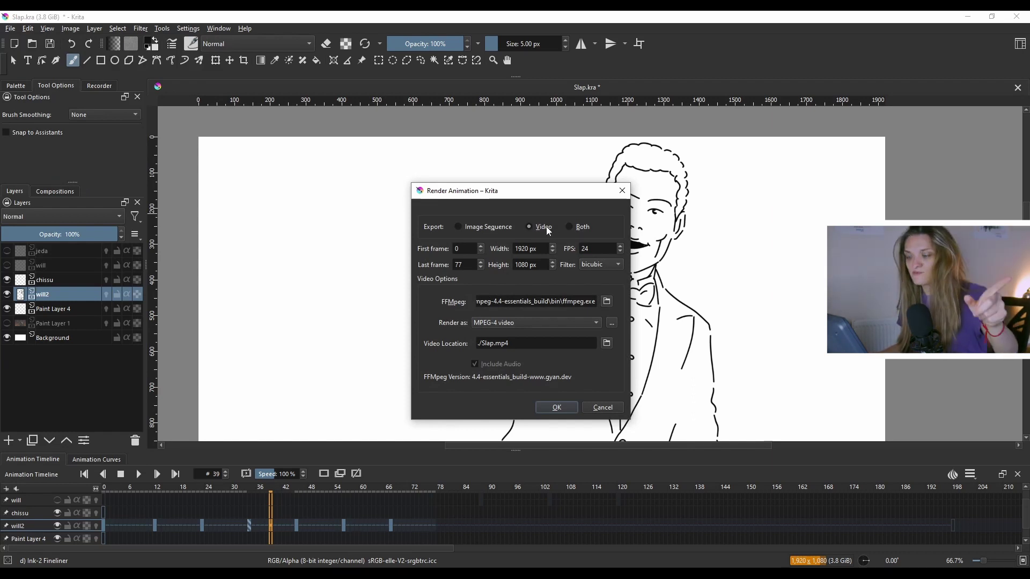
{"action": "left_click", "coordinate": [525, 324]}
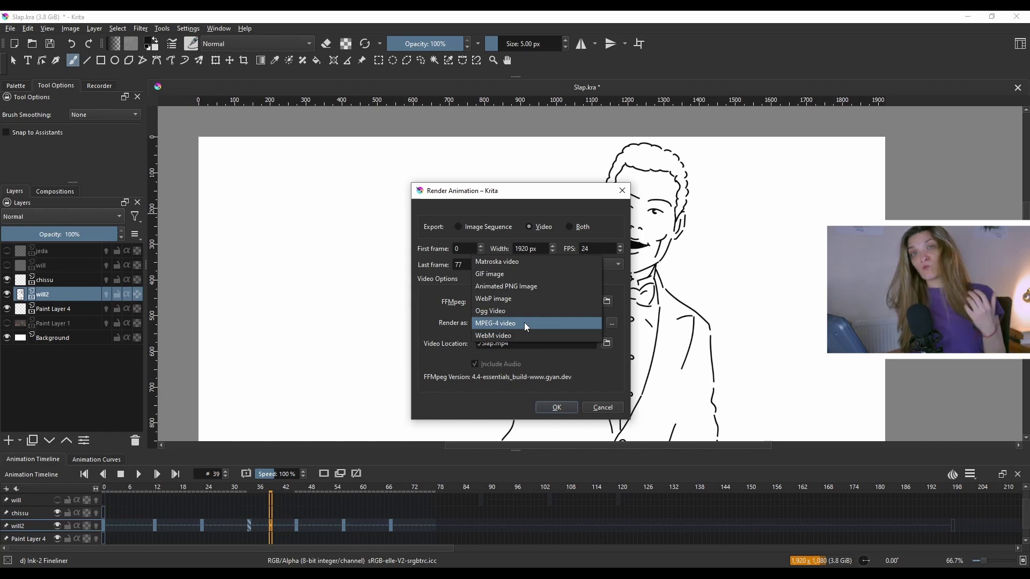
{"action": "left_click", "coordinate": [429, 337]}
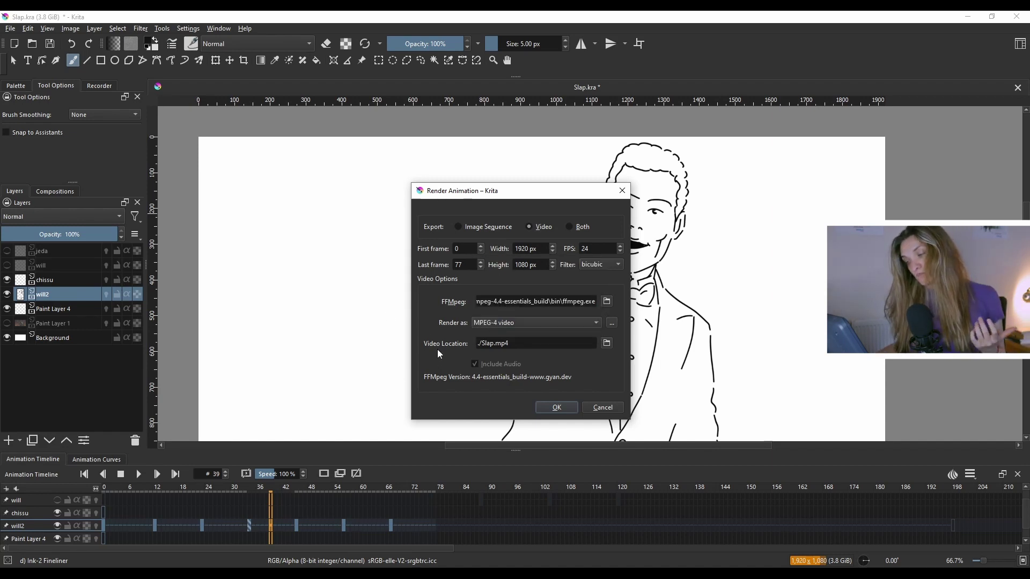
{"action": "left_click", "coordinate": [468, 247]}
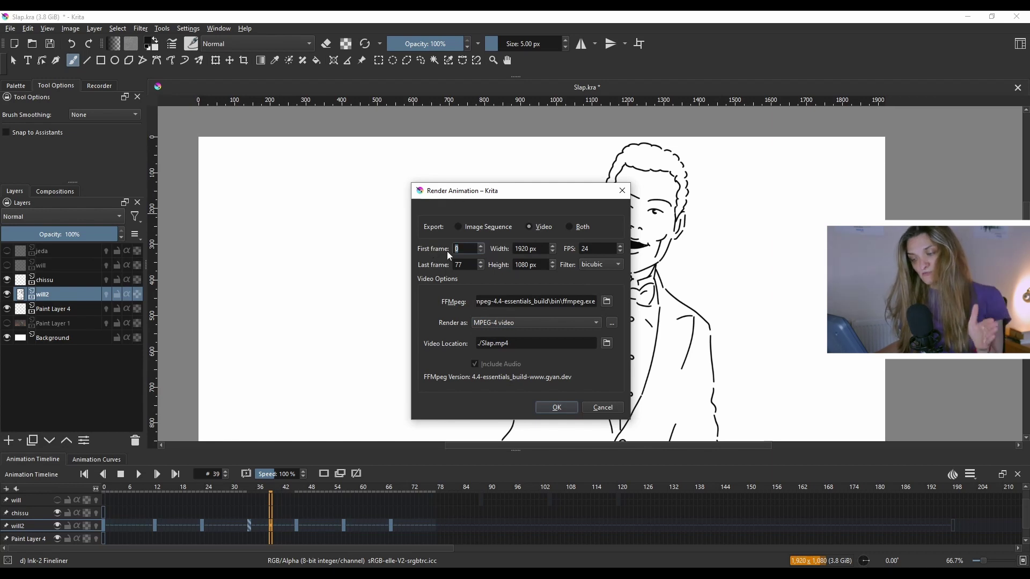
{"action": "key", "text": "Tab"}
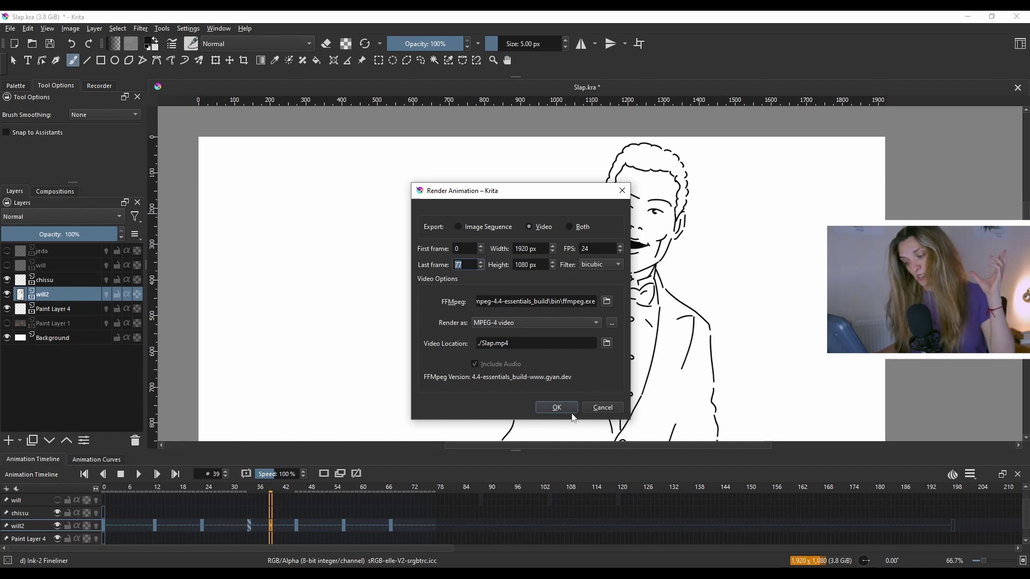
{"action": "left_click", "coordinate": [517, 343]}
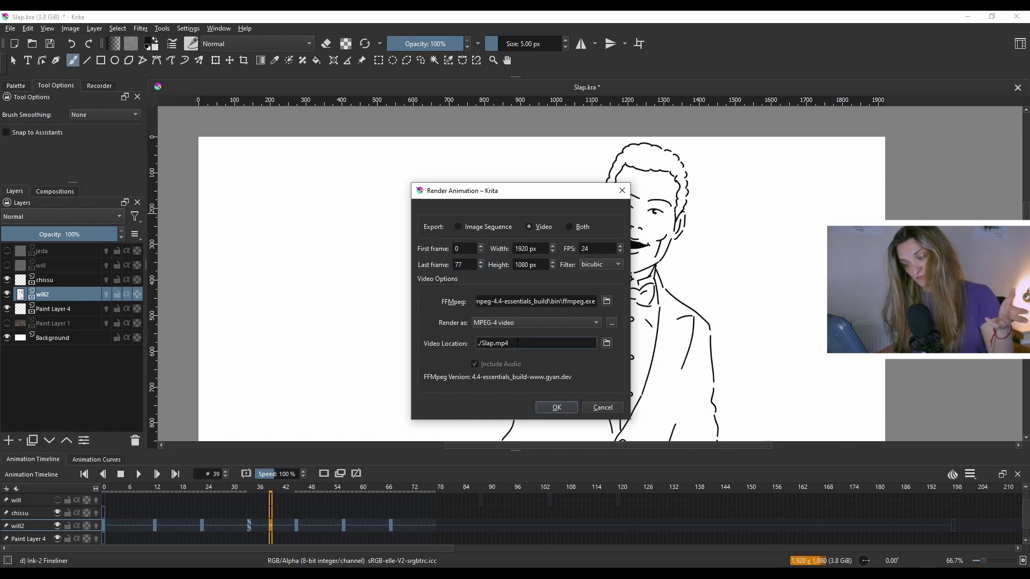
{"action": "left_click", "coordinate": [603, 409]}
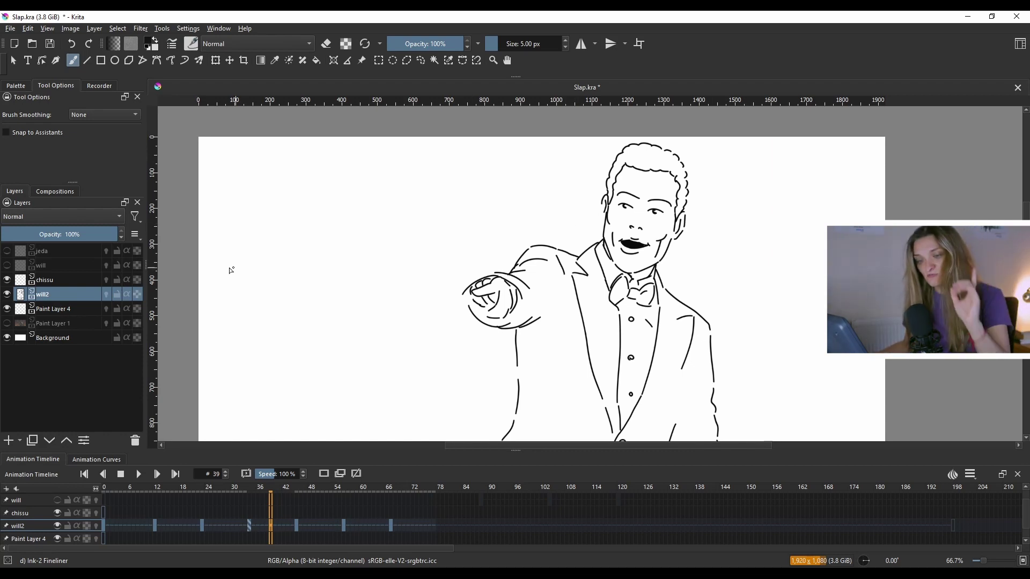
Hide the Background layer and move the animation playhead to frame 29
{"action": "left_click", "coordinate": [6, 338]}
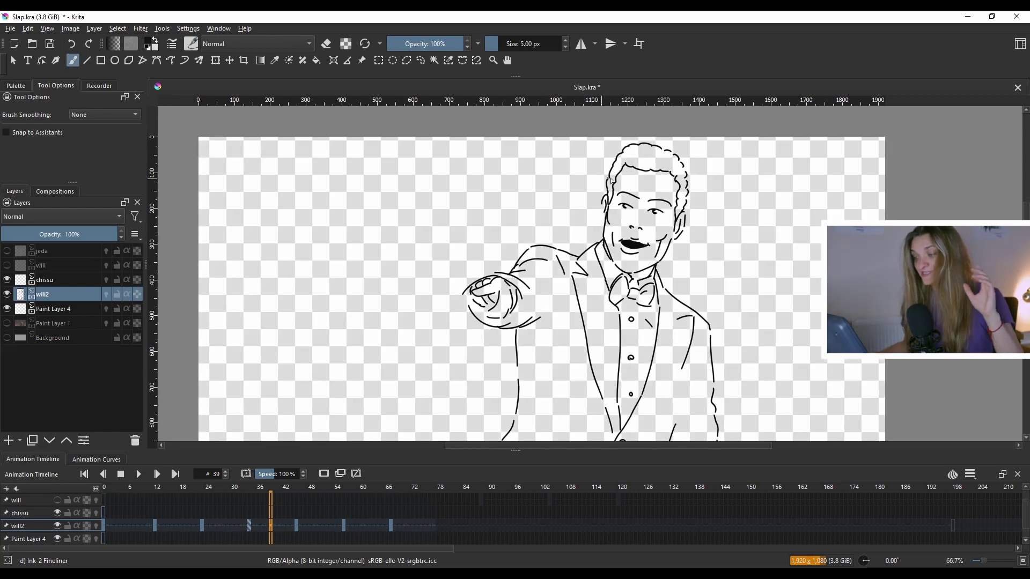
{"action": "mouse_move", "coordinate": [130, 488]}
{"action": "left_mouse_down"}
{"action": "mouse_move", "coordinate": [295, 488]}
{"action": "mouse_move", "coordinate": [228, 489]}
{"action": "left_mouse_up"}
Examine the animation render settings for a PNG image sequence: frame range, file formats, image location and base name, without rendering
{"action": "left_click", "coordinate": [10, 29]}
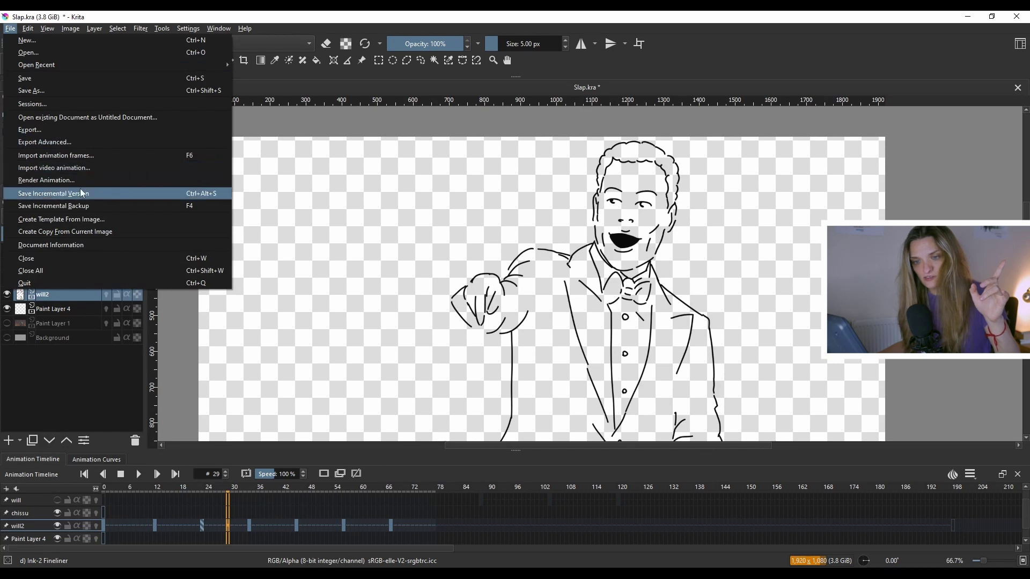
{"action": "left_click", "coordinate": [55, 182]}
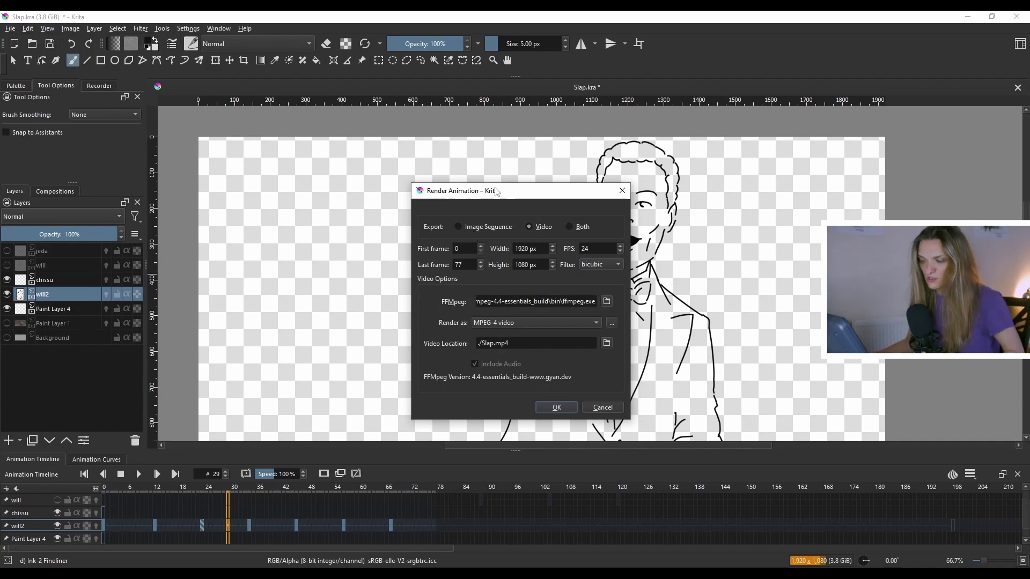
{"action": "left_click", "coordinate": [488, 227]}
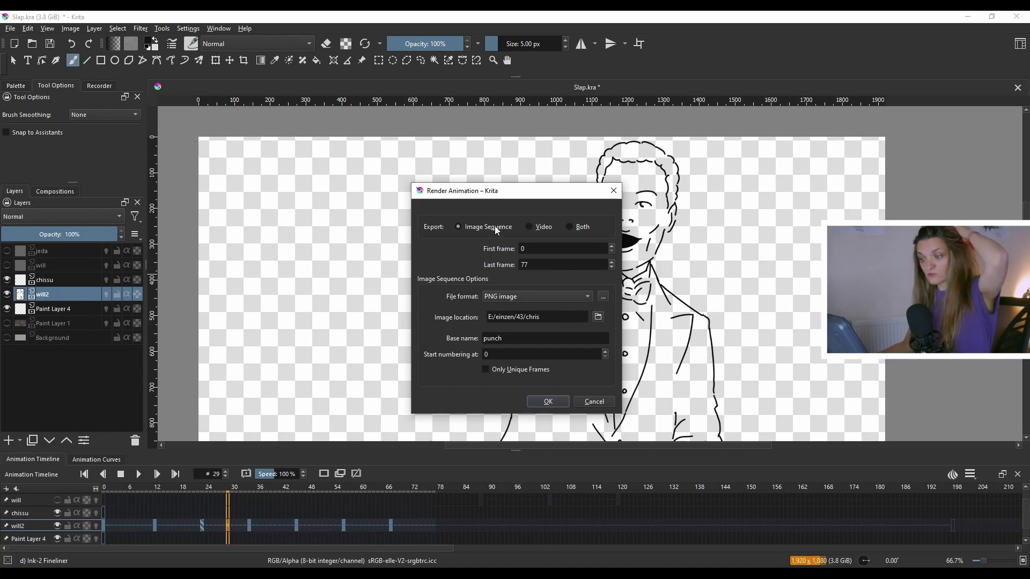
{"action": "double_click", "coordinate": [530, 250]}
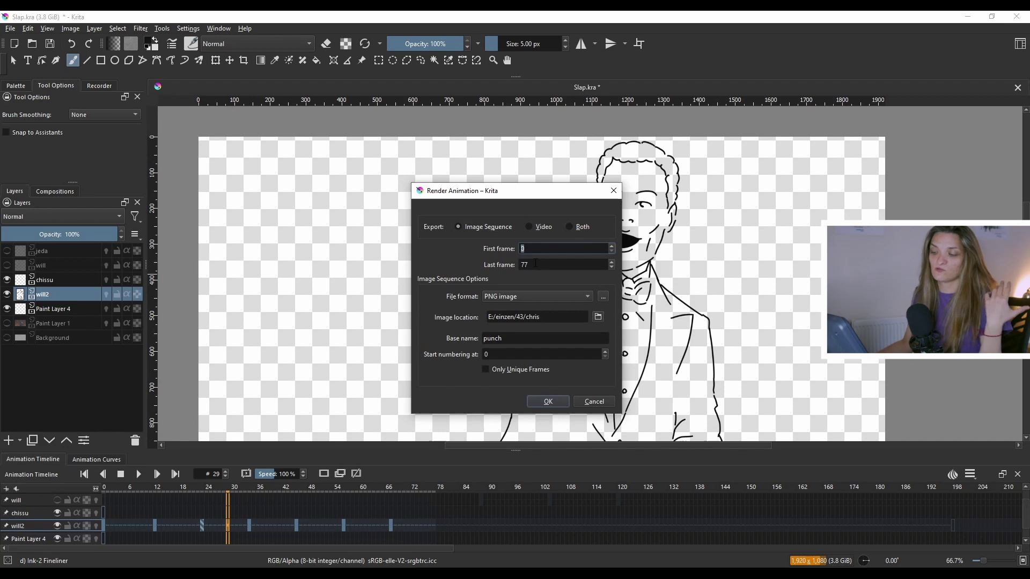
{"action": "key", "text": "Tab"}
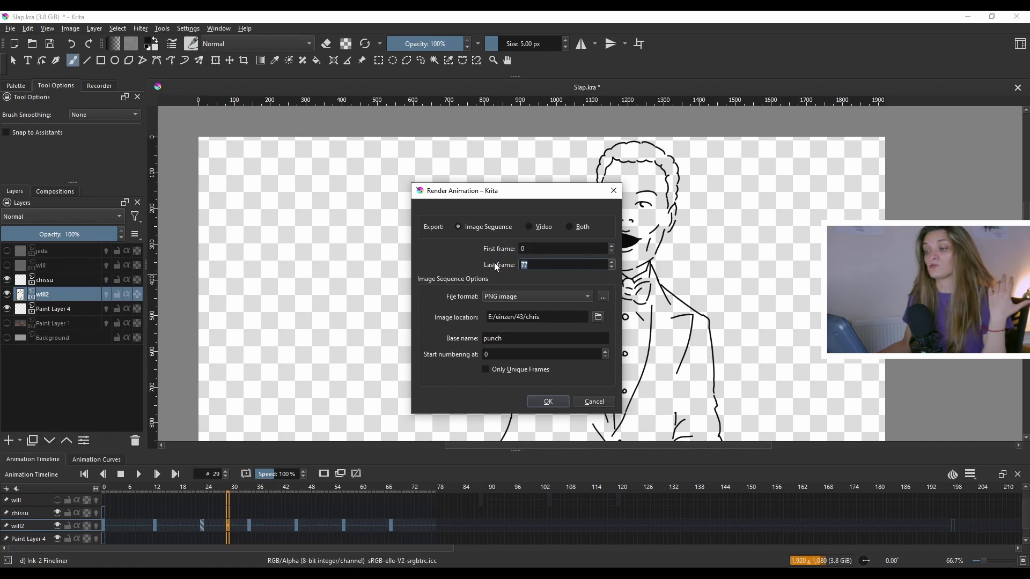
{"action": "left_click", "coordinate": [510, 297]}
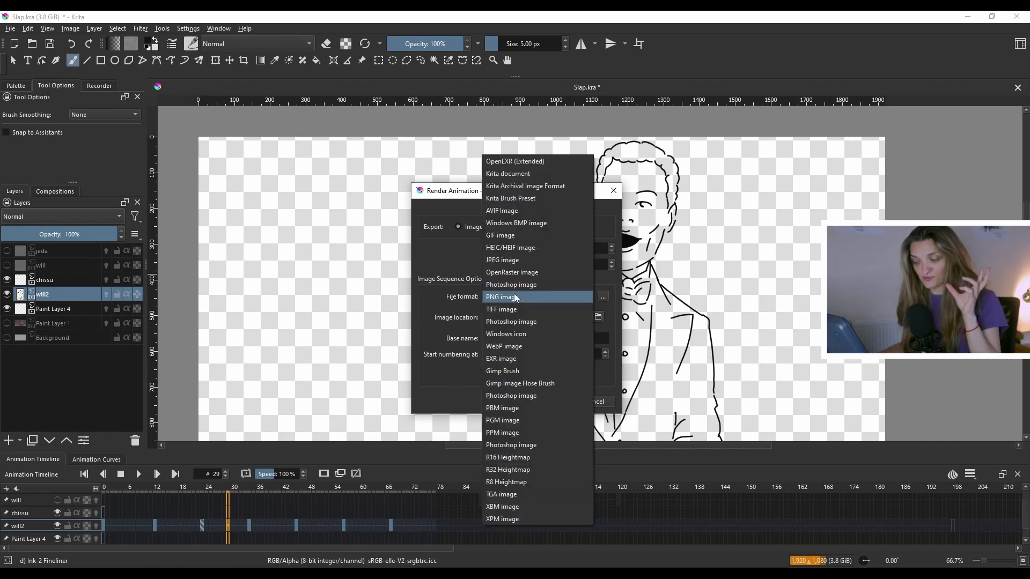
{"action": "left_click", "coordinate": [513, 294]}
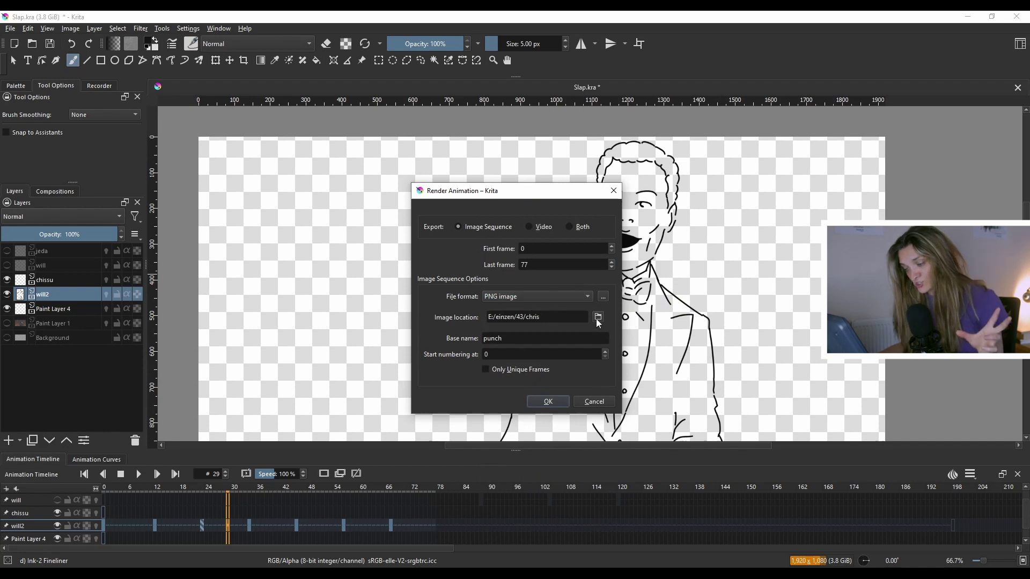
{"action": "key", "text": "Tab"}
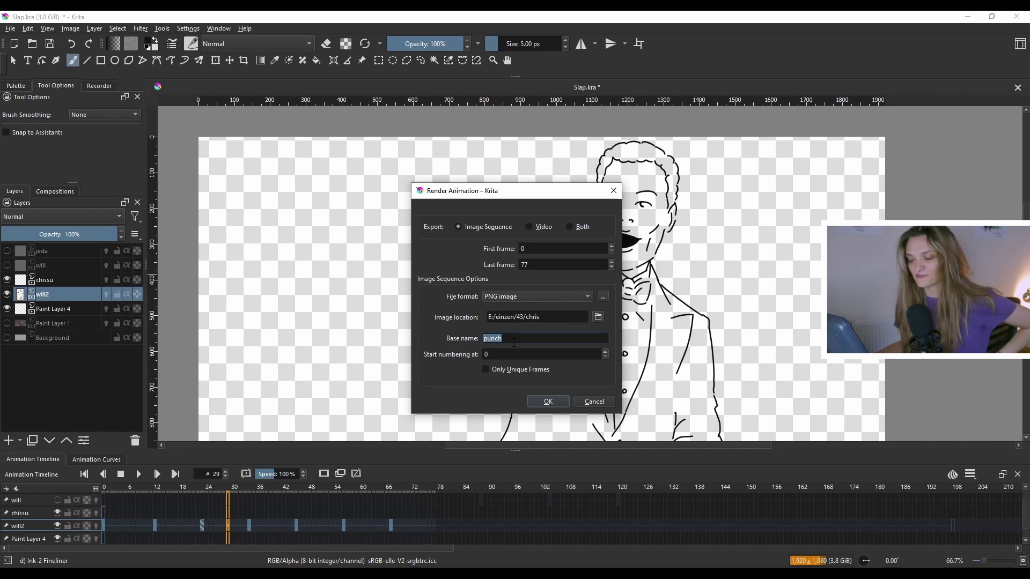
{"action": "left_click", "coordinate": [605, 399]}
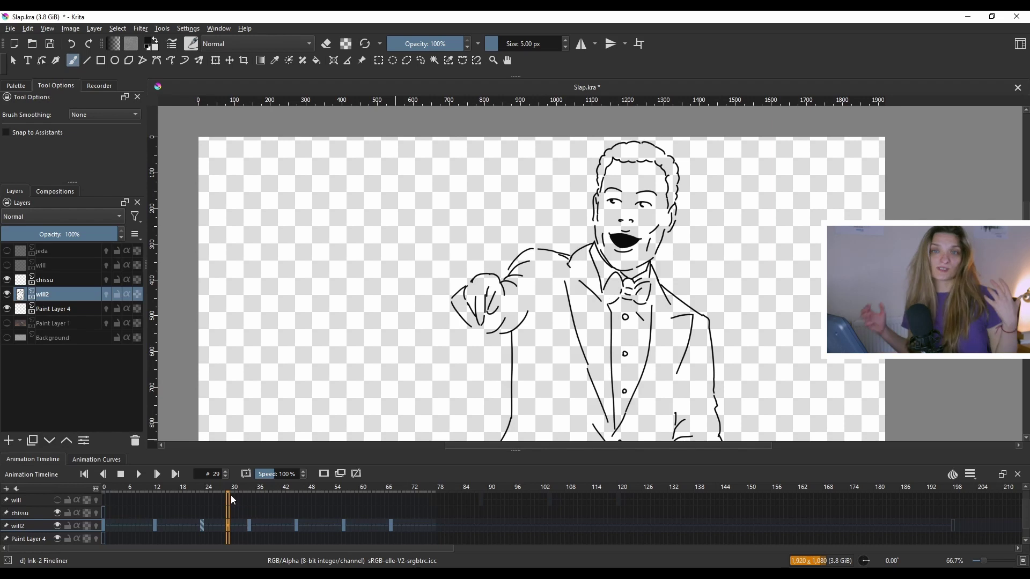